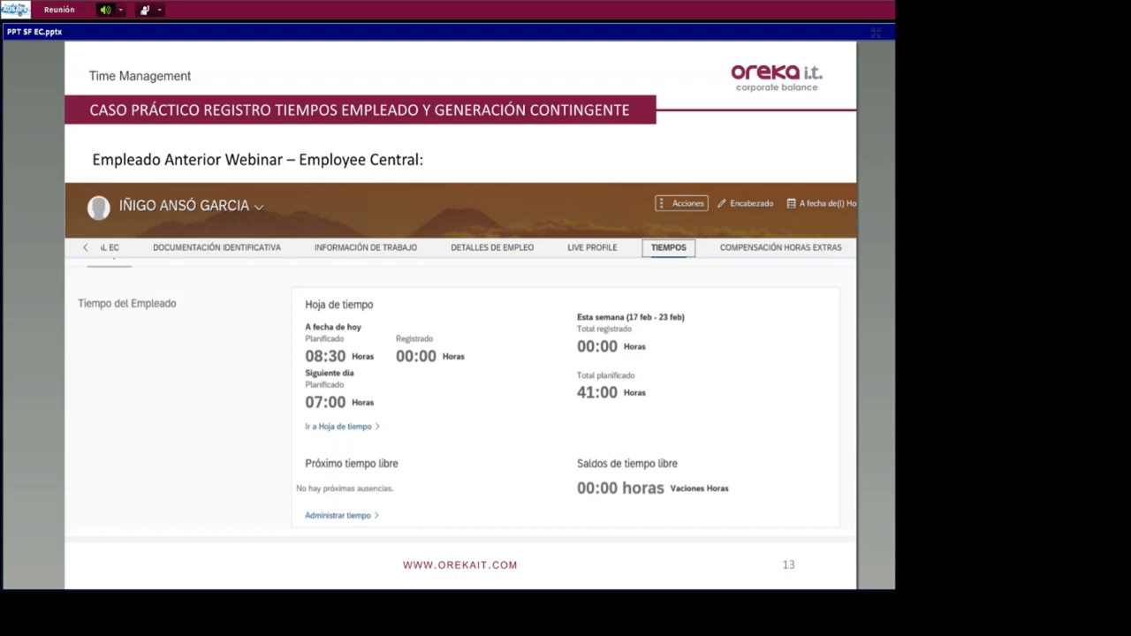
- Advance the slideshow from slide 13 to the DEMO slide
key(Right)
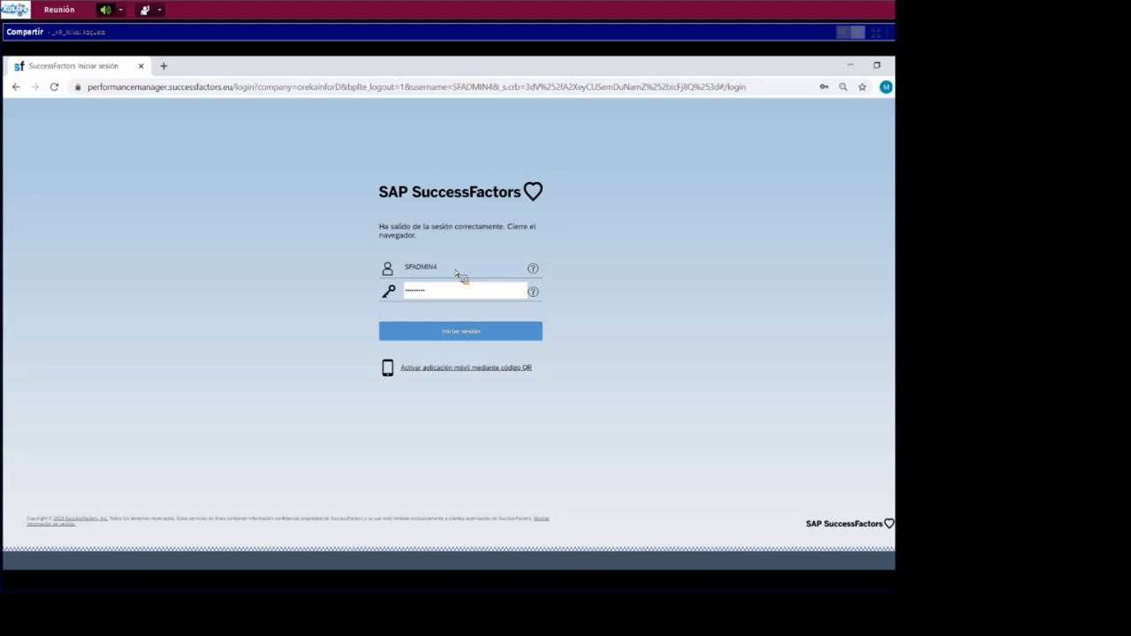
- Sign in as administrator, search for the employee by name, and open their People Profile
click(419, 334)
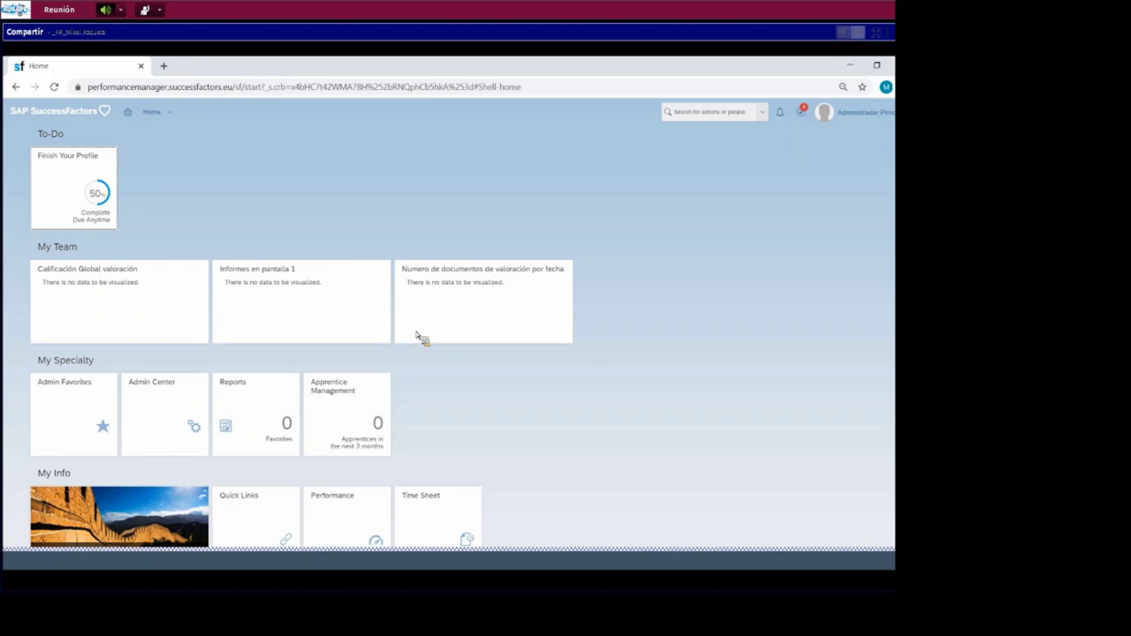
click(690, 113)
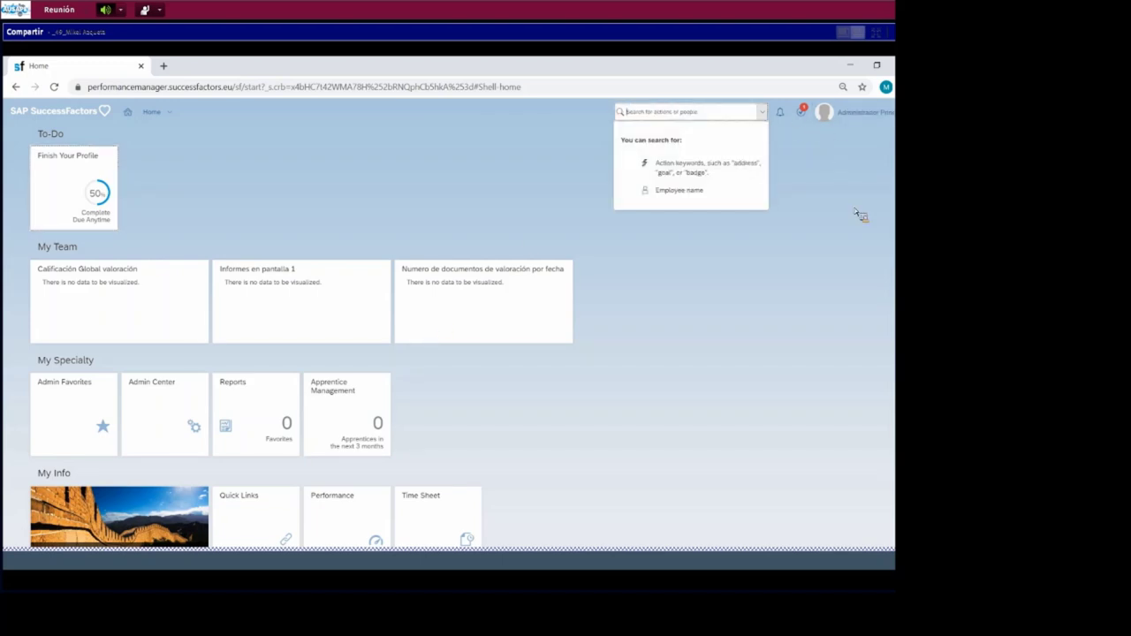
text(iñigo)
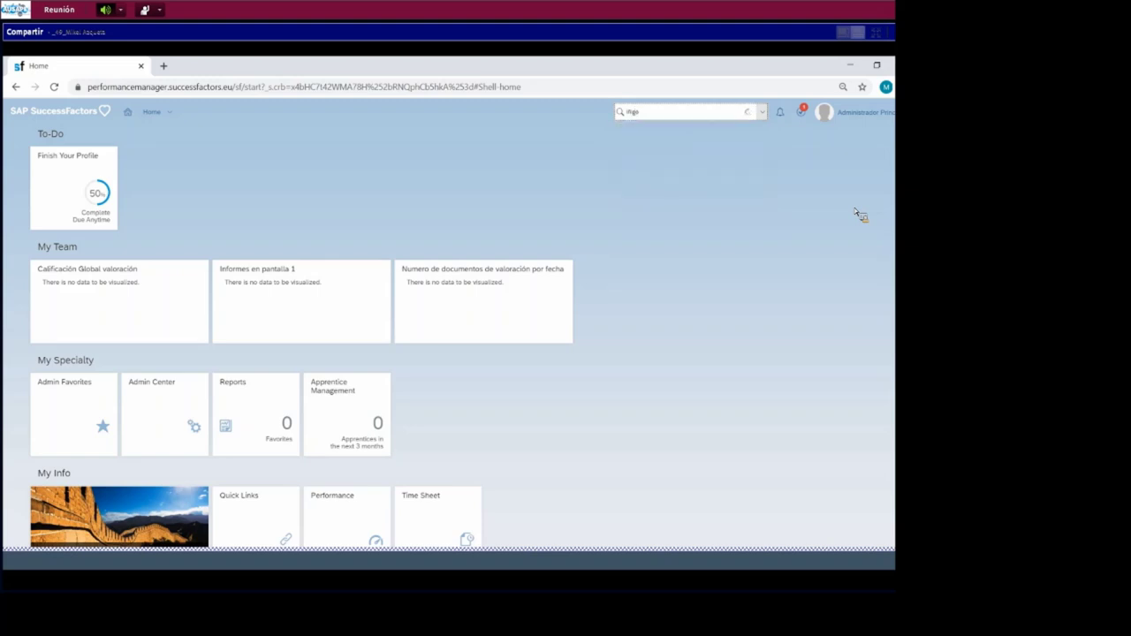
key(ctrl+a)
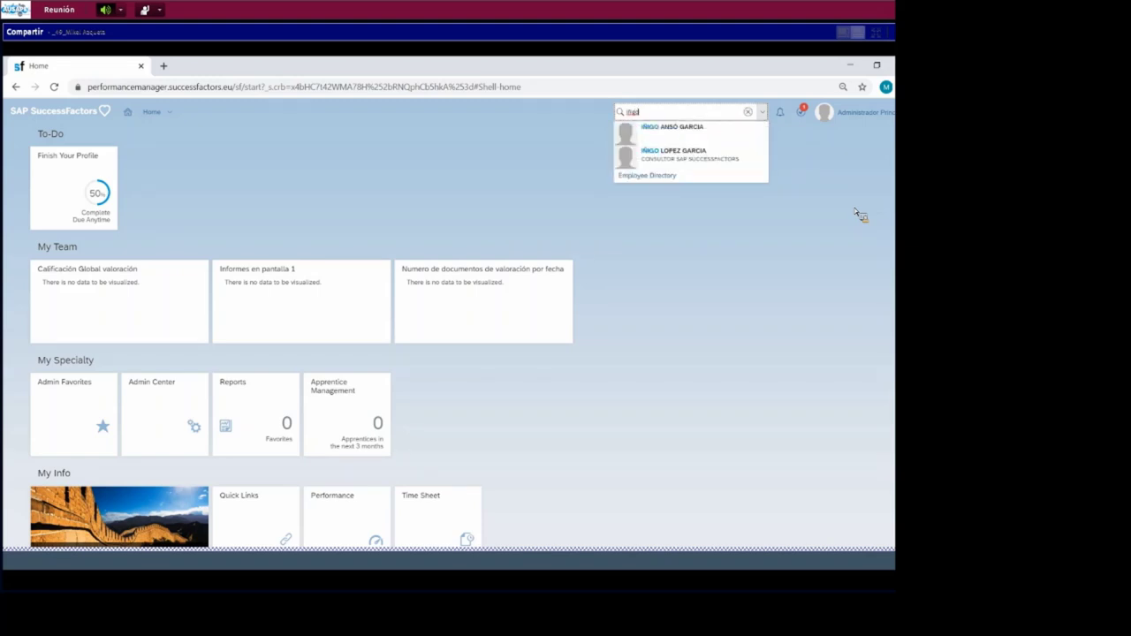
click(747, 150)
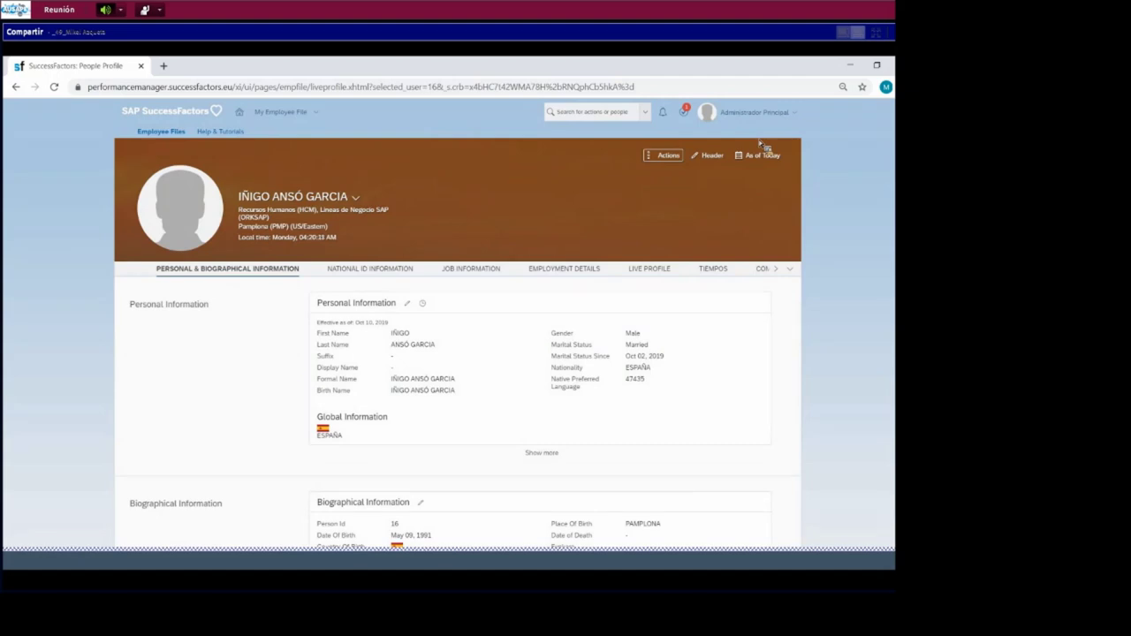
- Open the employee's Administer Time page from TIEMPOS, showing the Oct 11, 2019 Vaciones Horas record
click(723, 274)
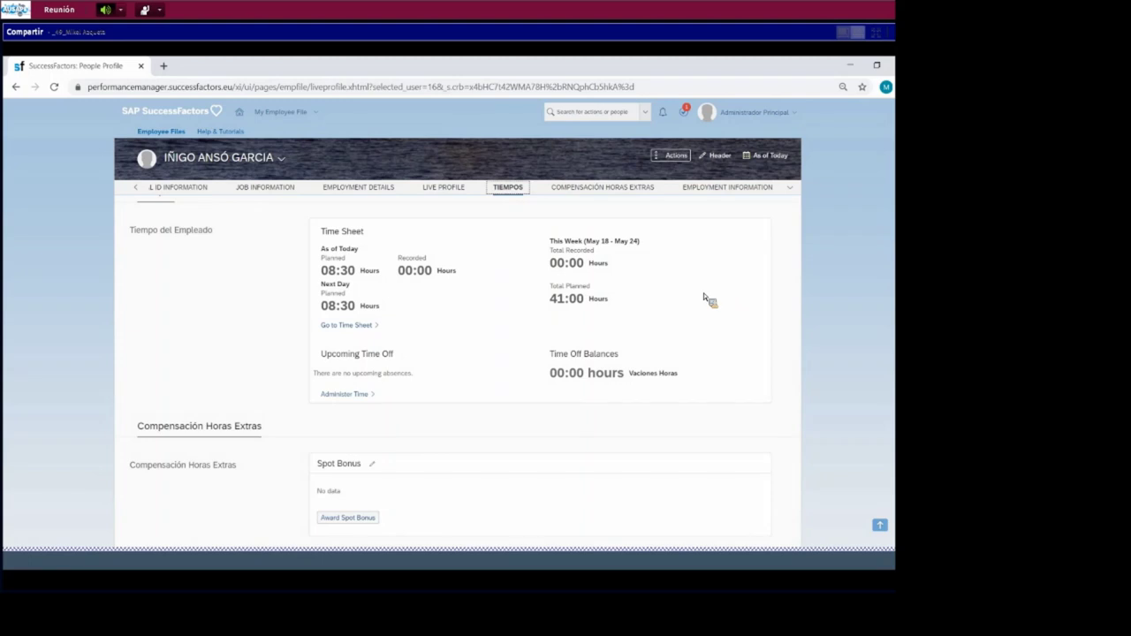
click(345, 396)
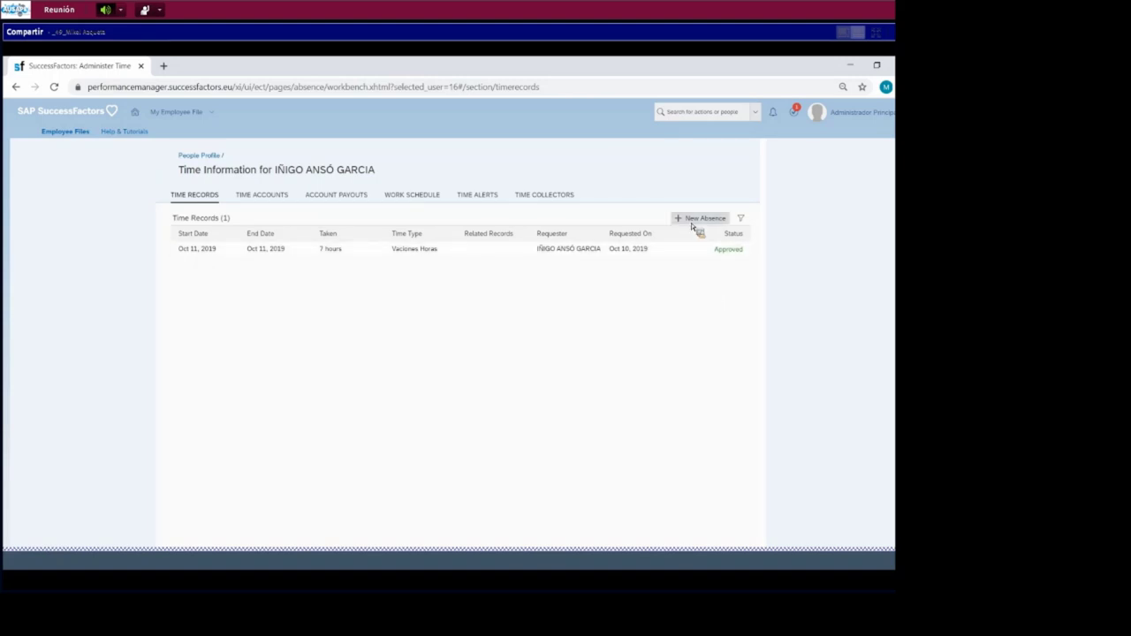
- Show the Time Accounts view with Vacaciones año en curso 2019 at 09:00 hours available
click(289, 194)
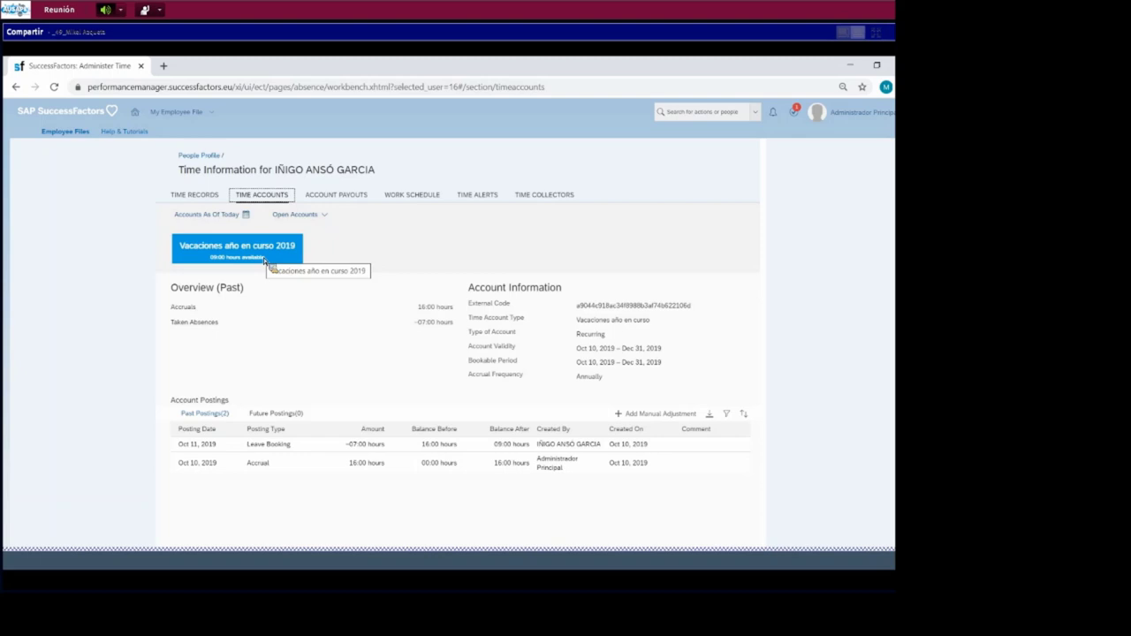
- Return to the People Profile and open the approved 4–10 May 2020 time sheet (41:00 hours)
click(201, 156)
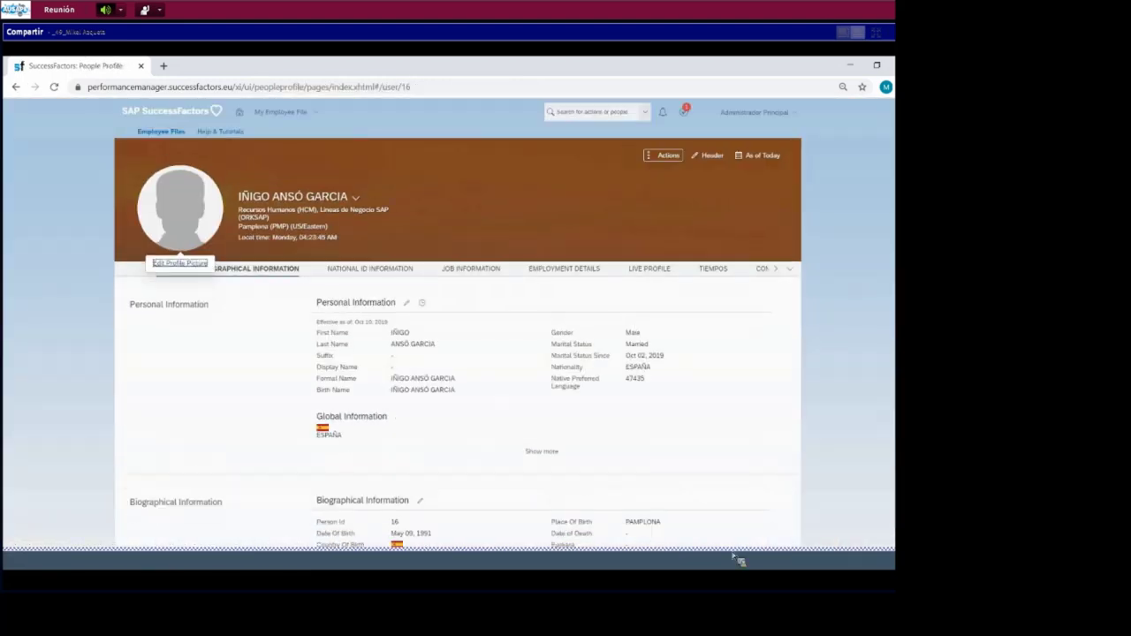
scroll(601, 391, down, 5)
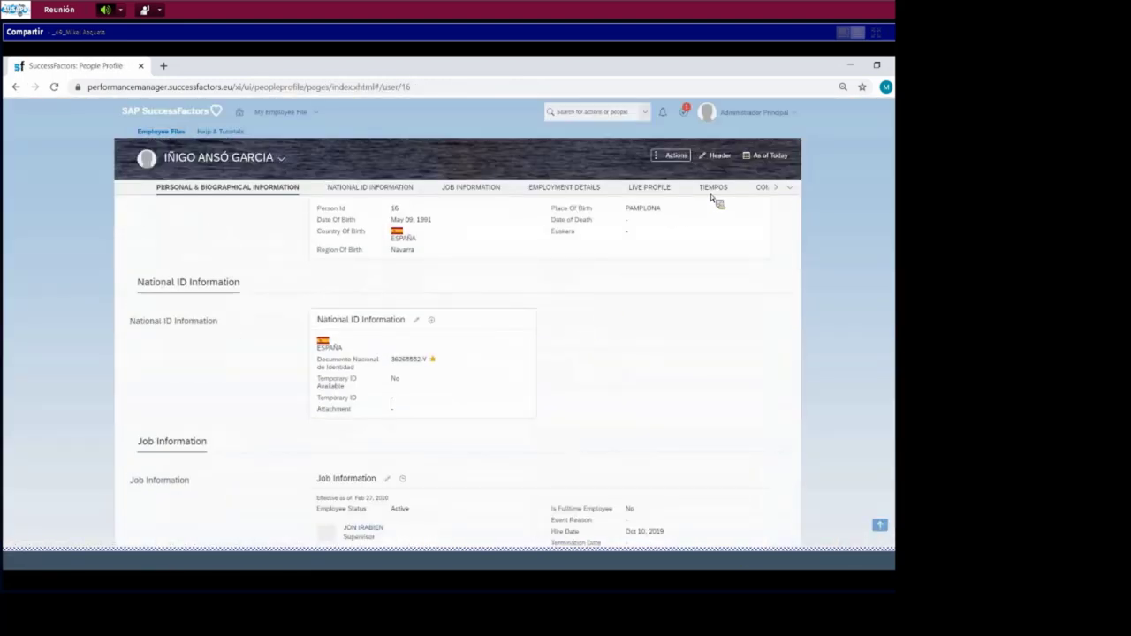
click(713, 188)
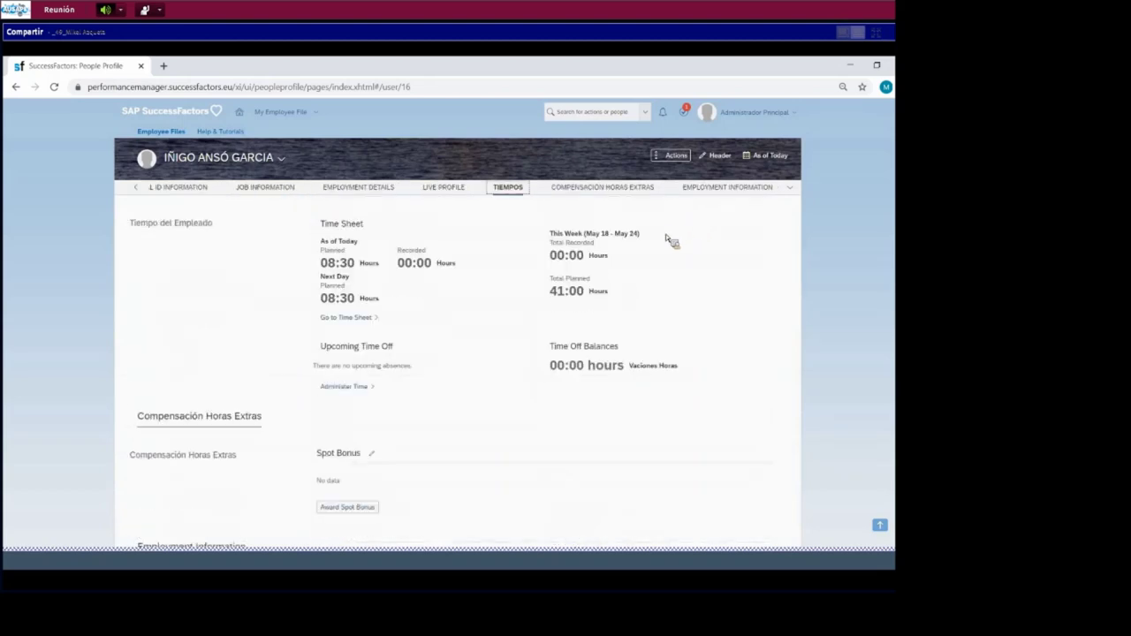
click(365, 319)
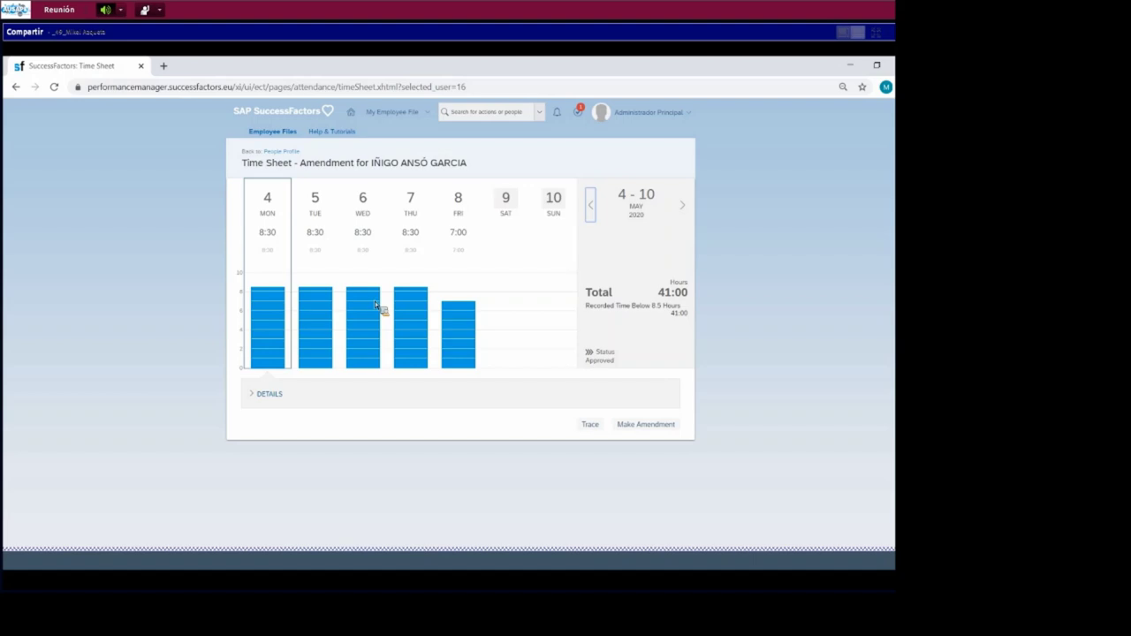
- Move the time sheet forward to the week of 11–17 May 2020
click(682, 208)
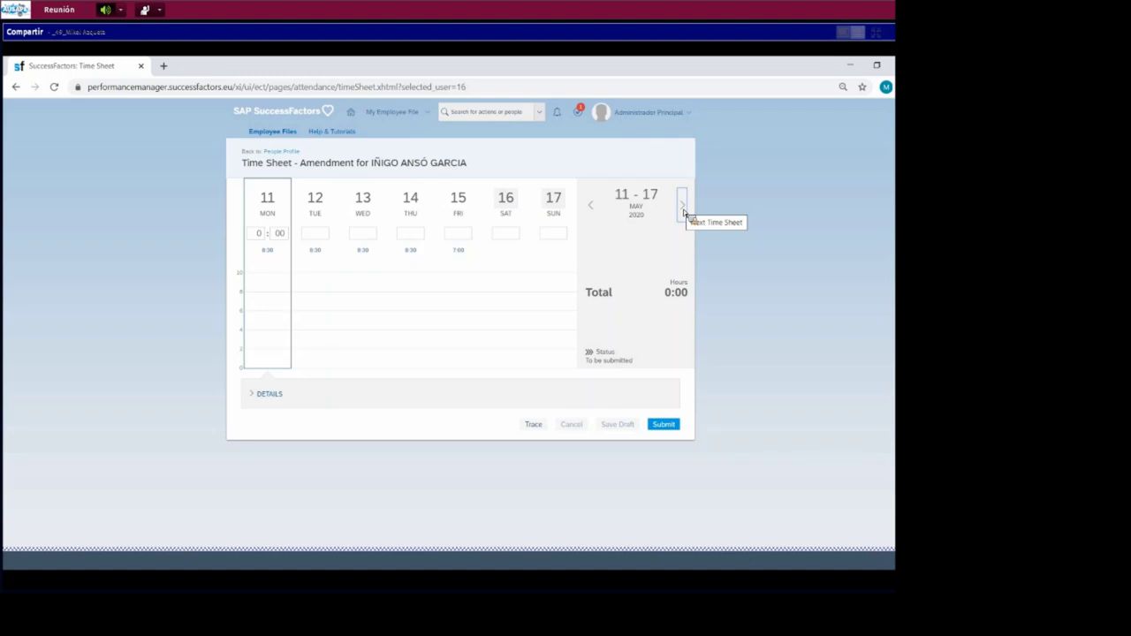
- Go to the Admin Center through the Administrador Principal user menu
click(693, 117)
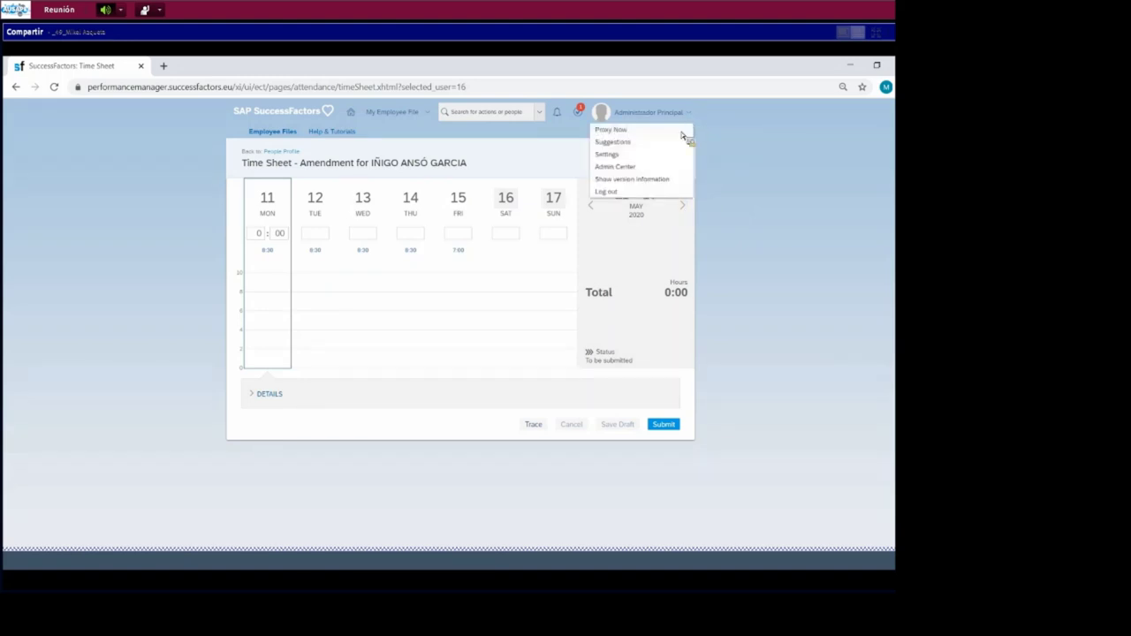
click(655, 167)
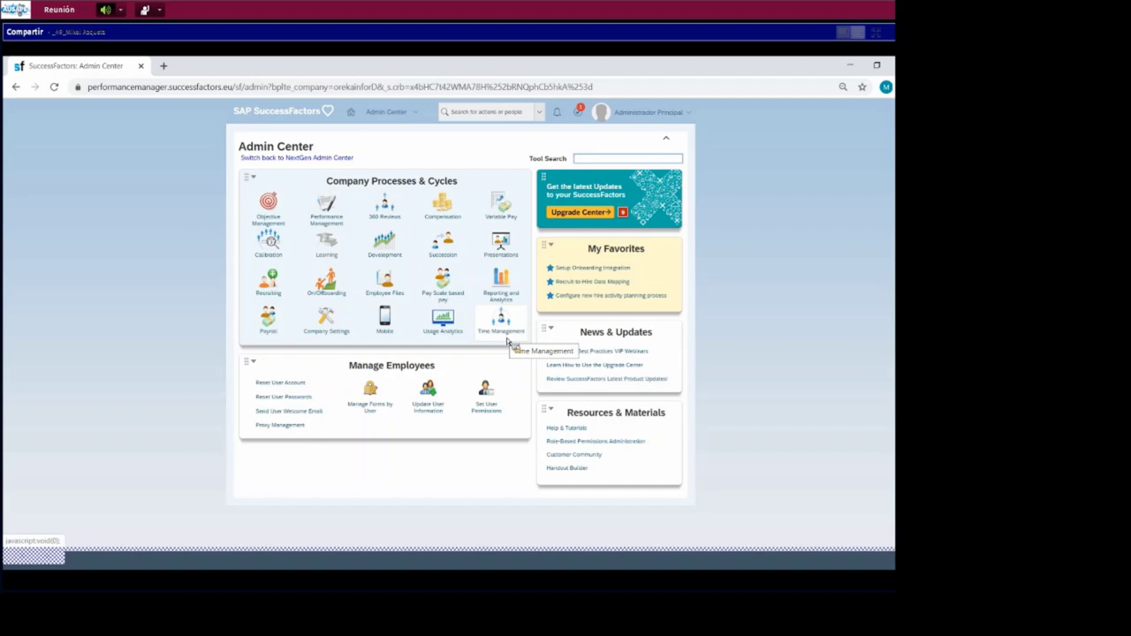
- Open Manage Time Off Structures from the Time Management tile
click(495, 334)
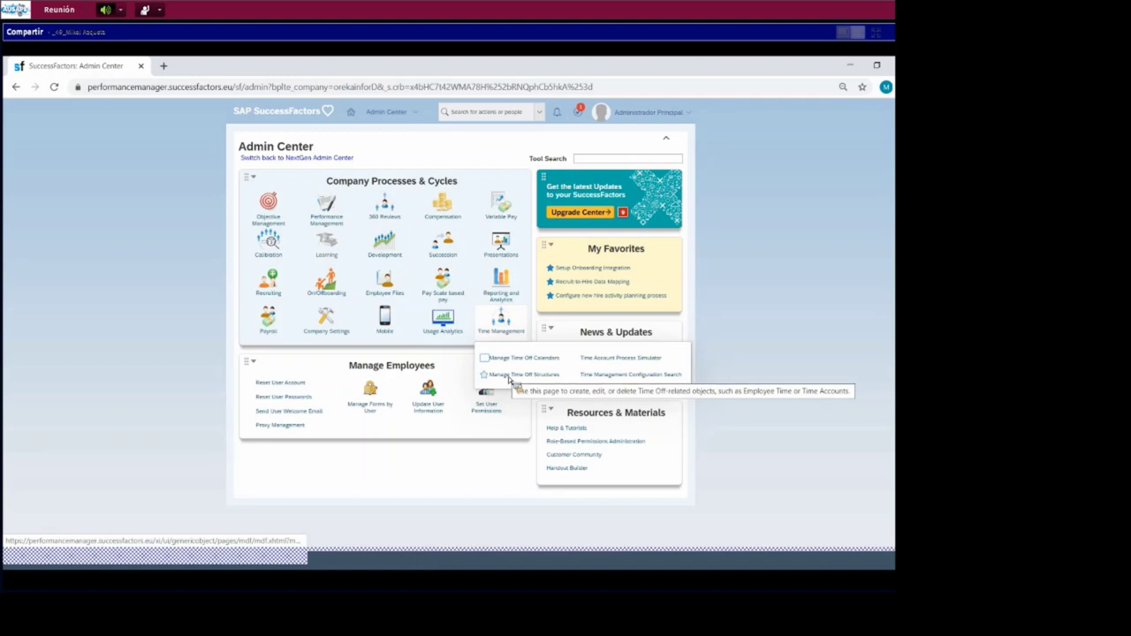
click(510, 378)
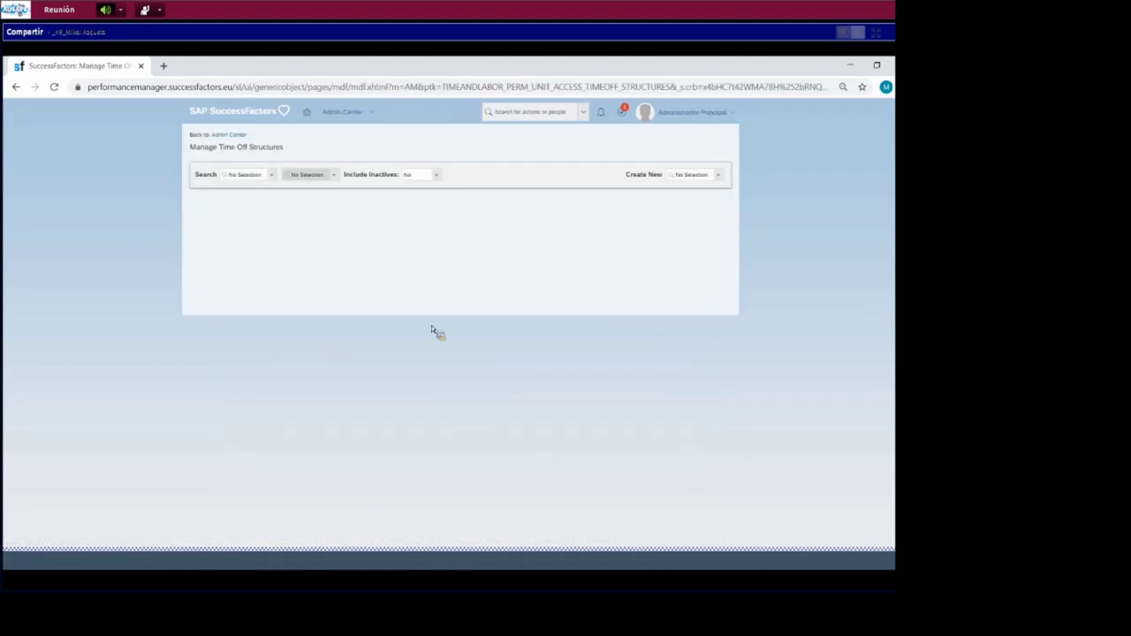
- Set the time off structures search type to Employee Time
click(274, 177)
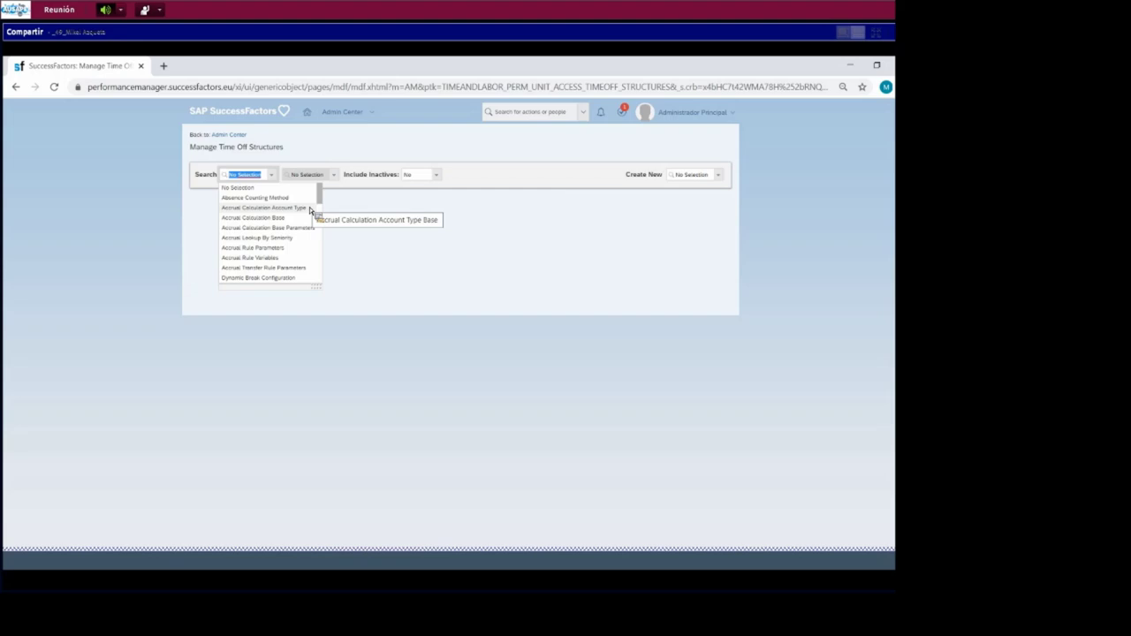
text(ti)
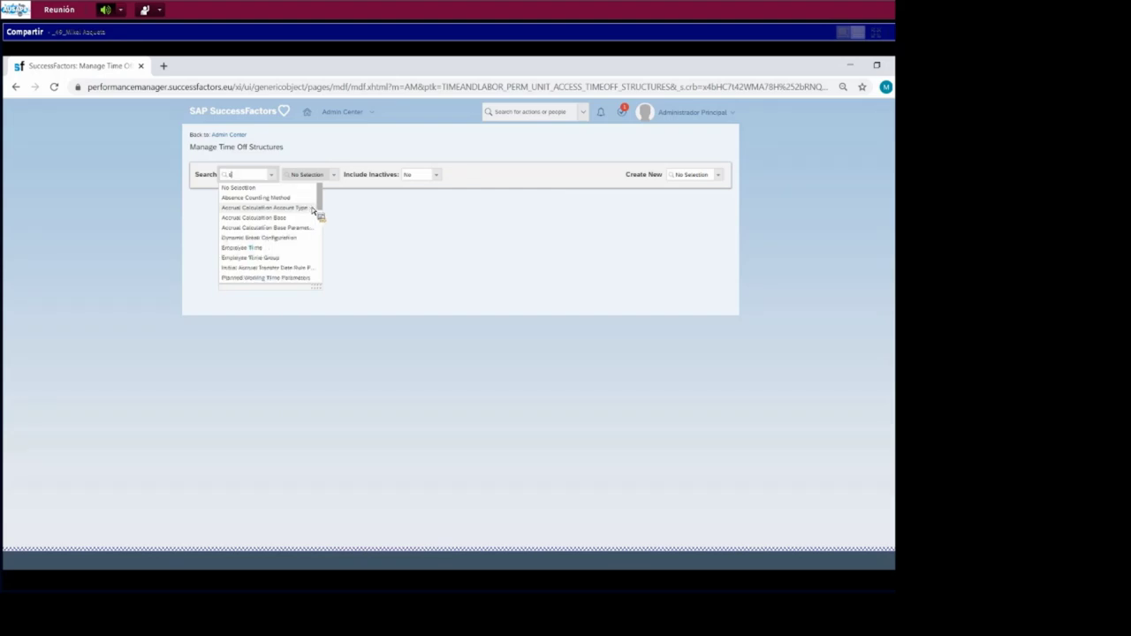
click(268, 247)
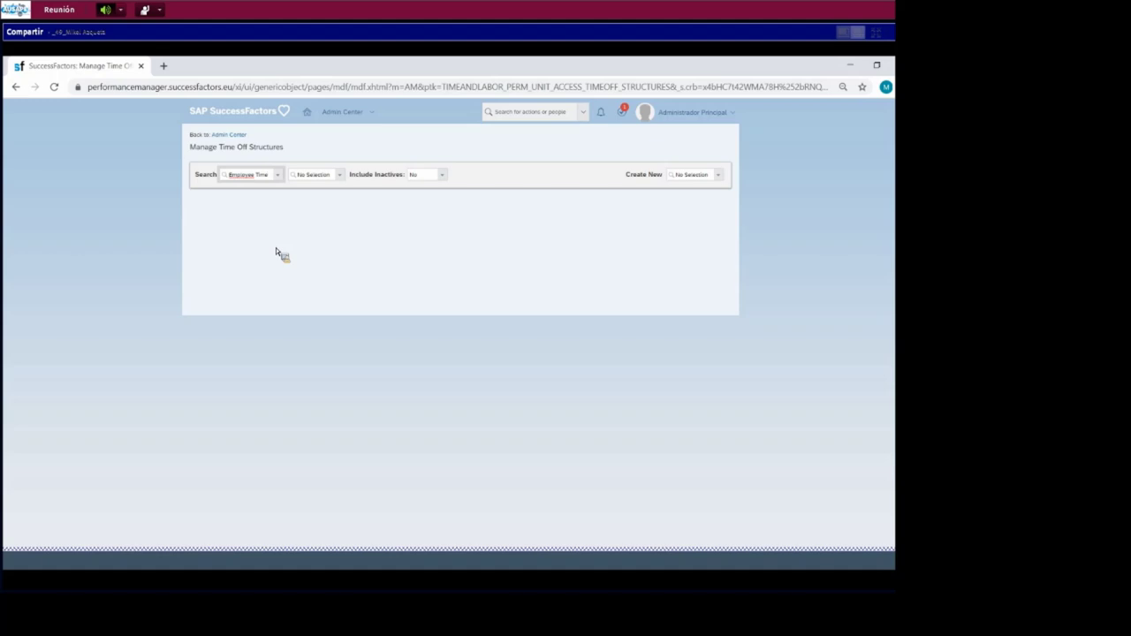
- Enlarge the Employee Time ID list to browse full record entries
click(344, 177)
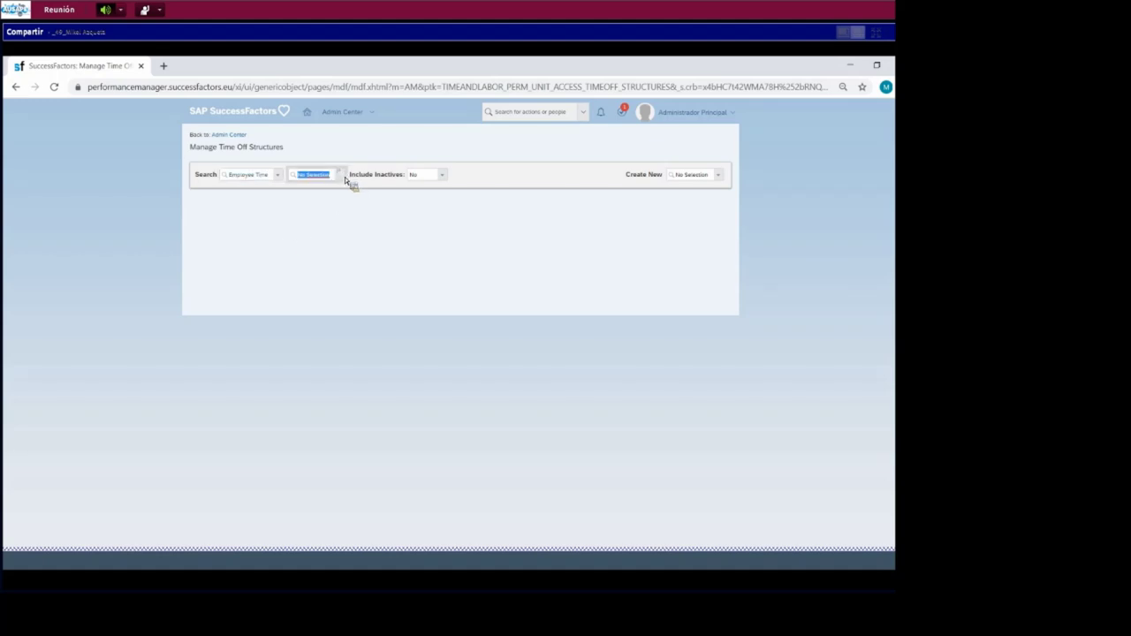
drag(386, 236, 521, 334)
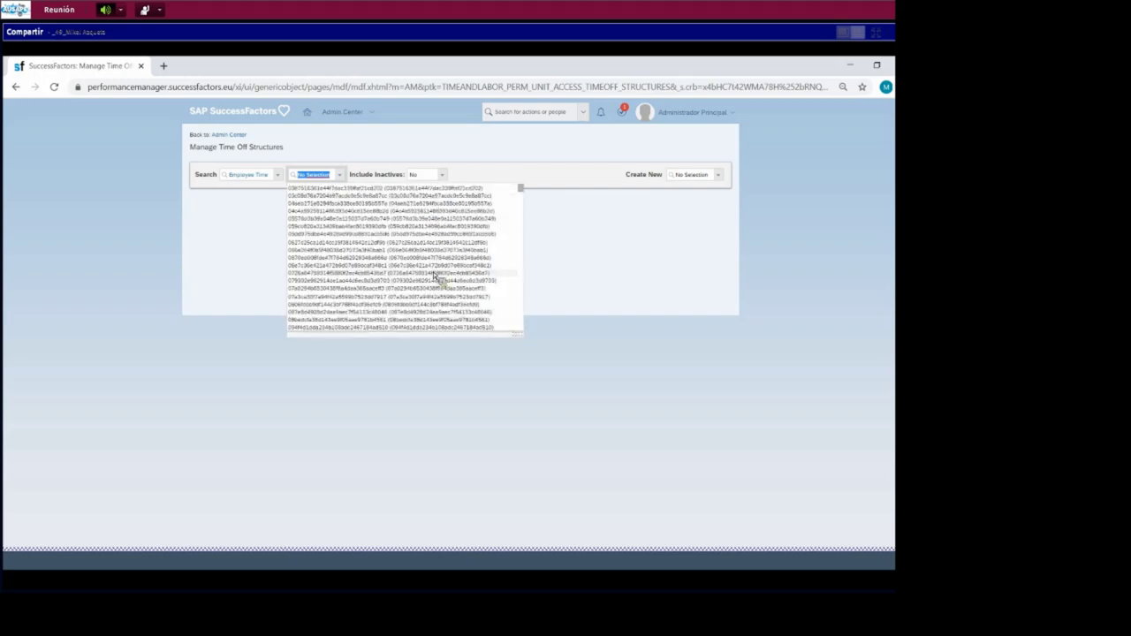
scroll(428, 270, down, 3)
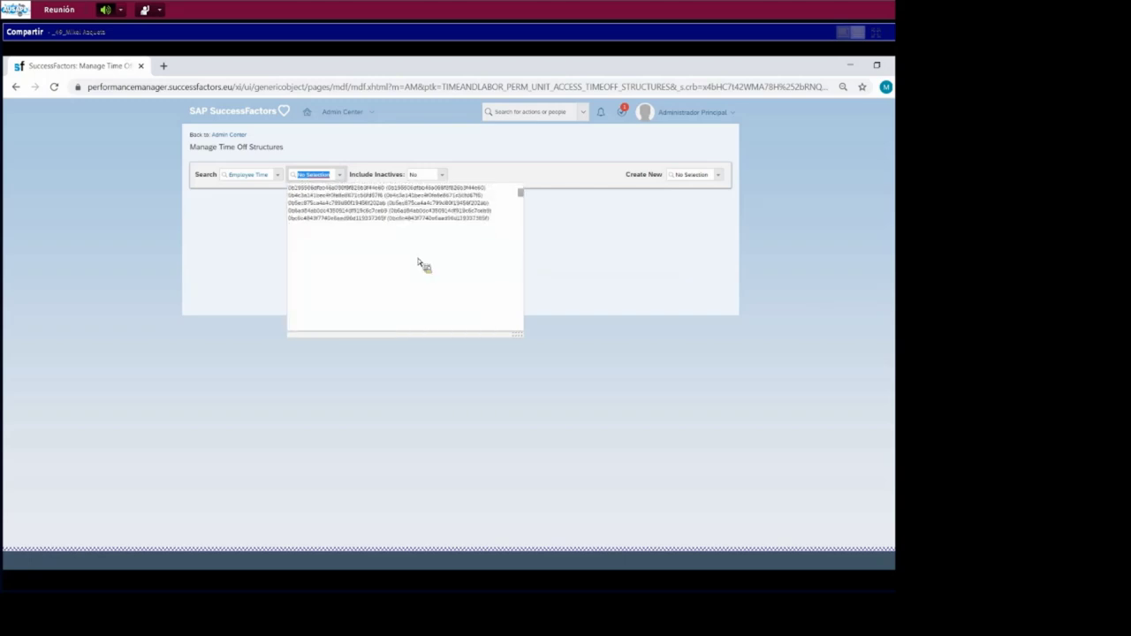
click(718, 174)
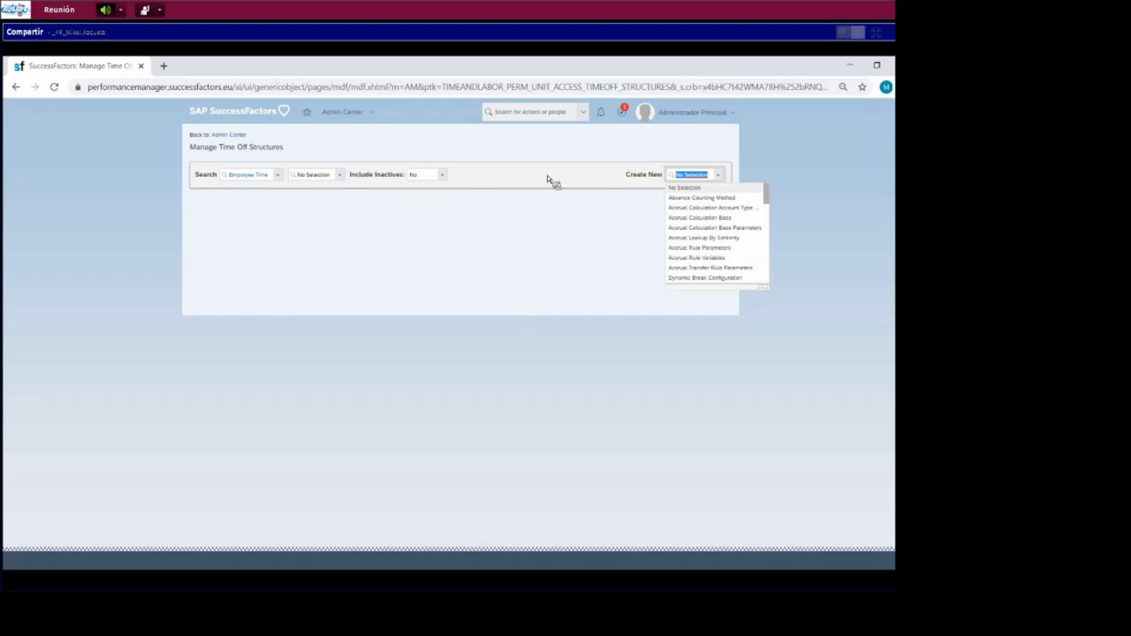
- Filter the creatable types by 'Time' and start a new Time Account record
text(e T)
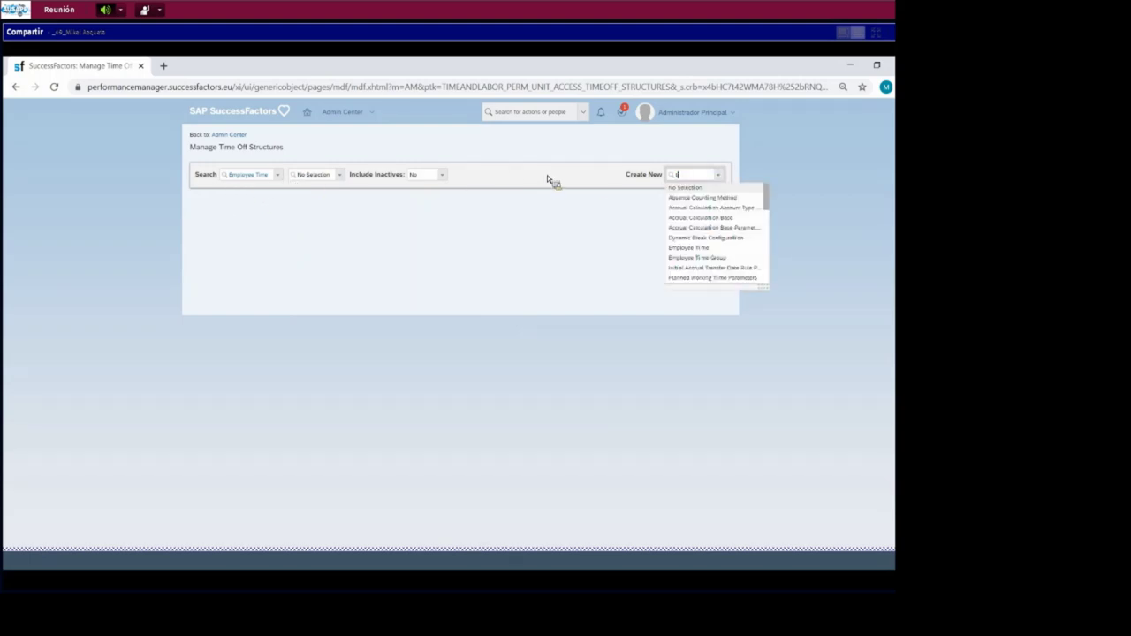
text(ime)
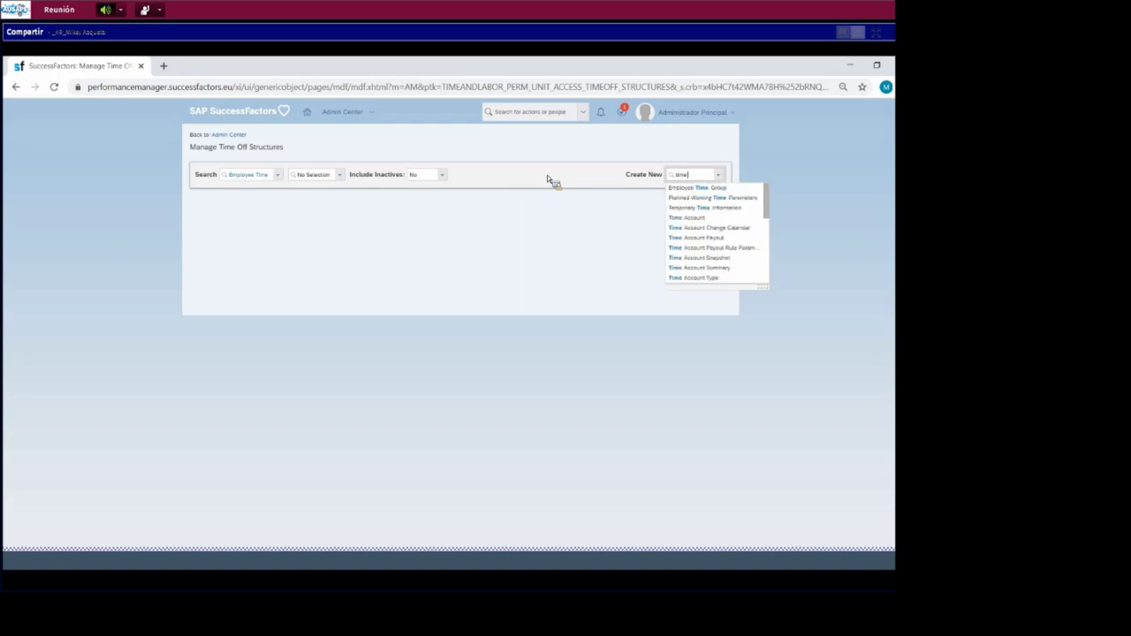
click(732, 219)
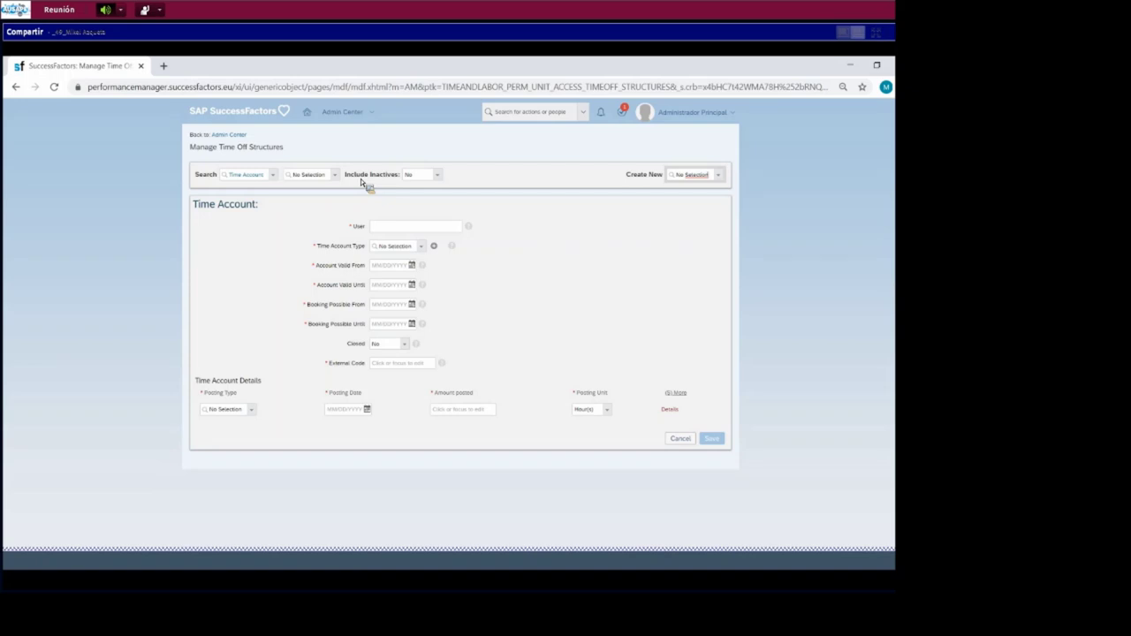
- Set the new time account's User to the employee and its type to Vacaciones año en curso
click(400, 228)
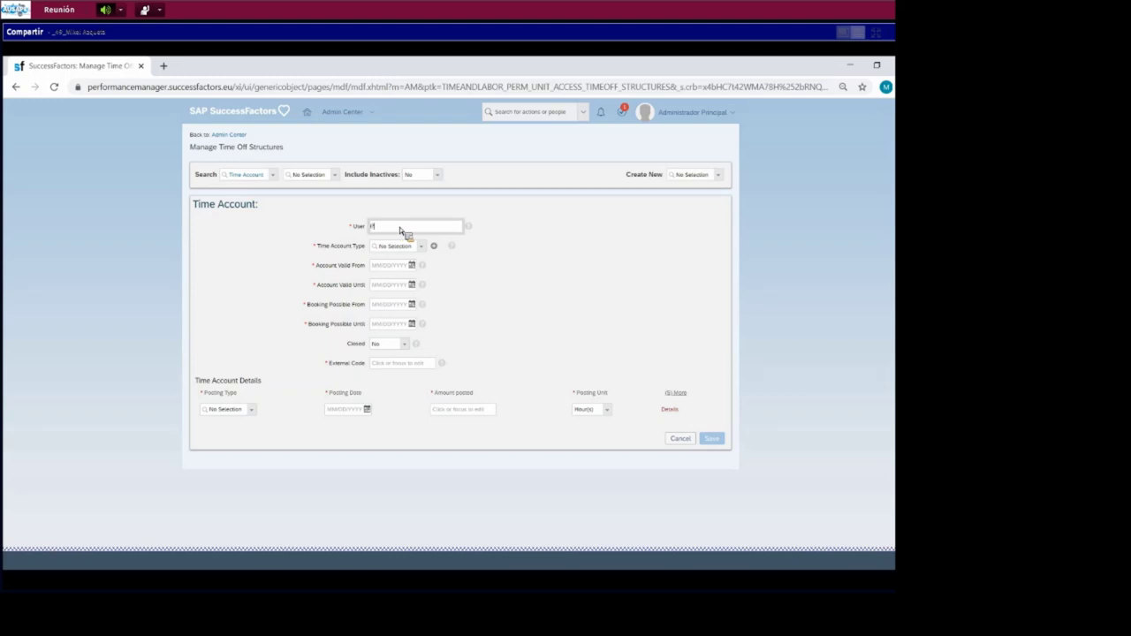
text(Pu)
text(pi)
text(o)
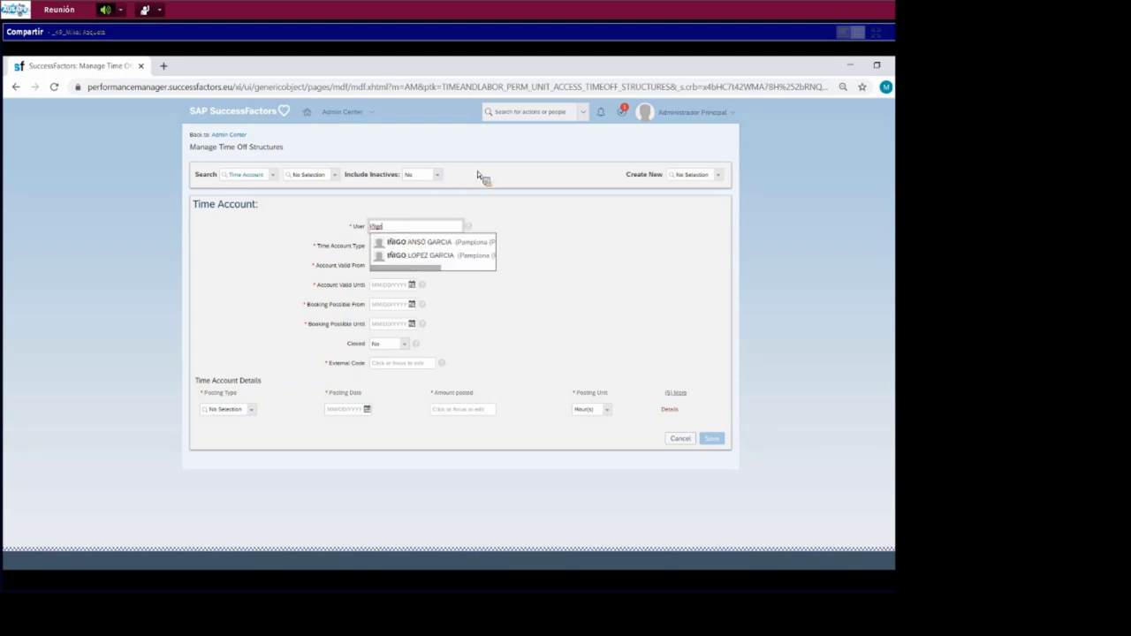
click(460, 244)
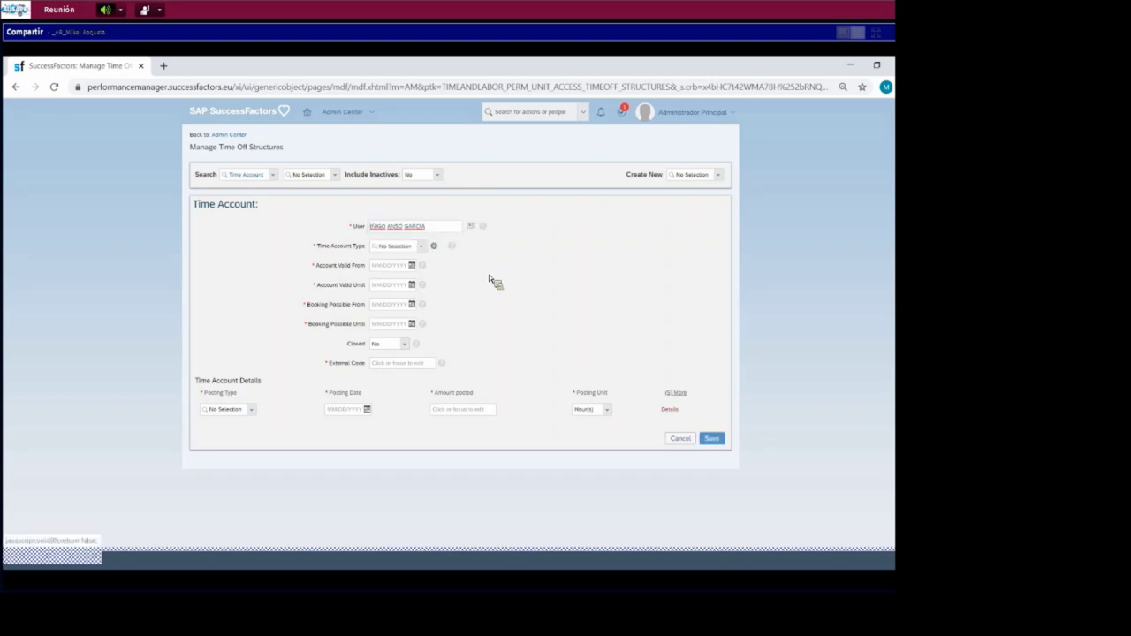
click(422, 246)
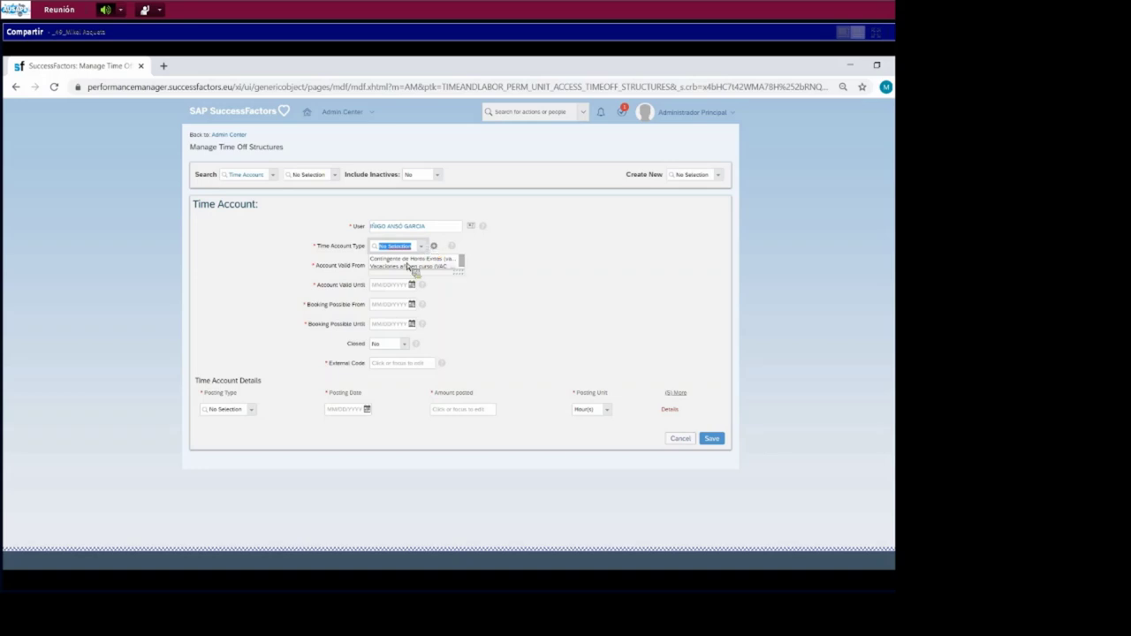
click(402, 267)
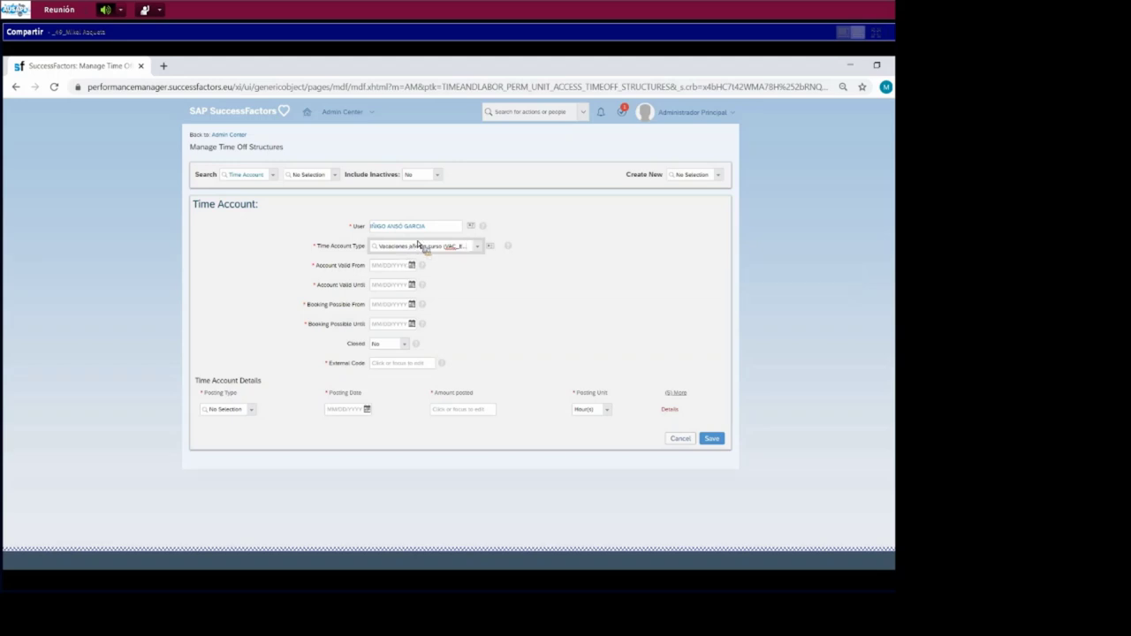
click(418, 245)
- Make the account valid from 05/18/2020 until 12/31/2020
click(413, 267)
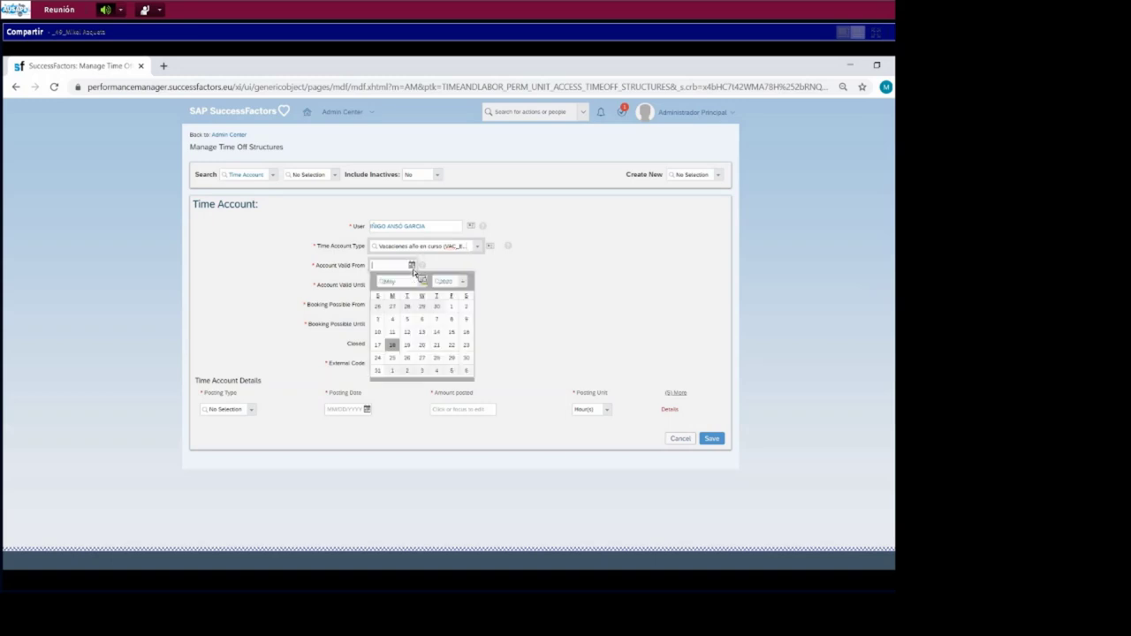
click(394, 345)
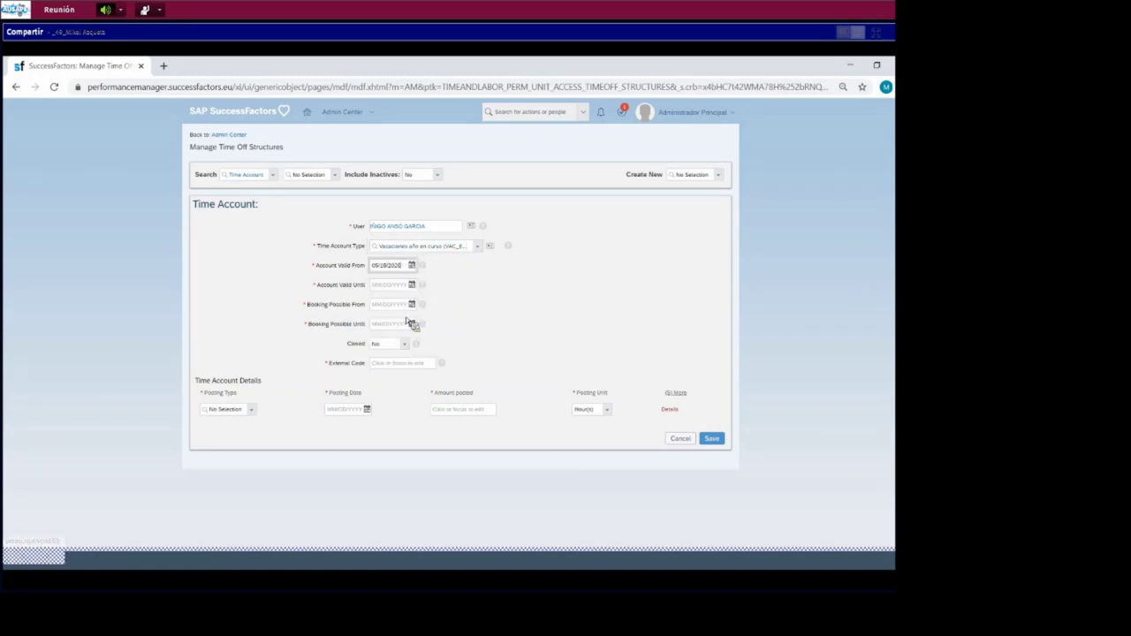
click(411, 286)
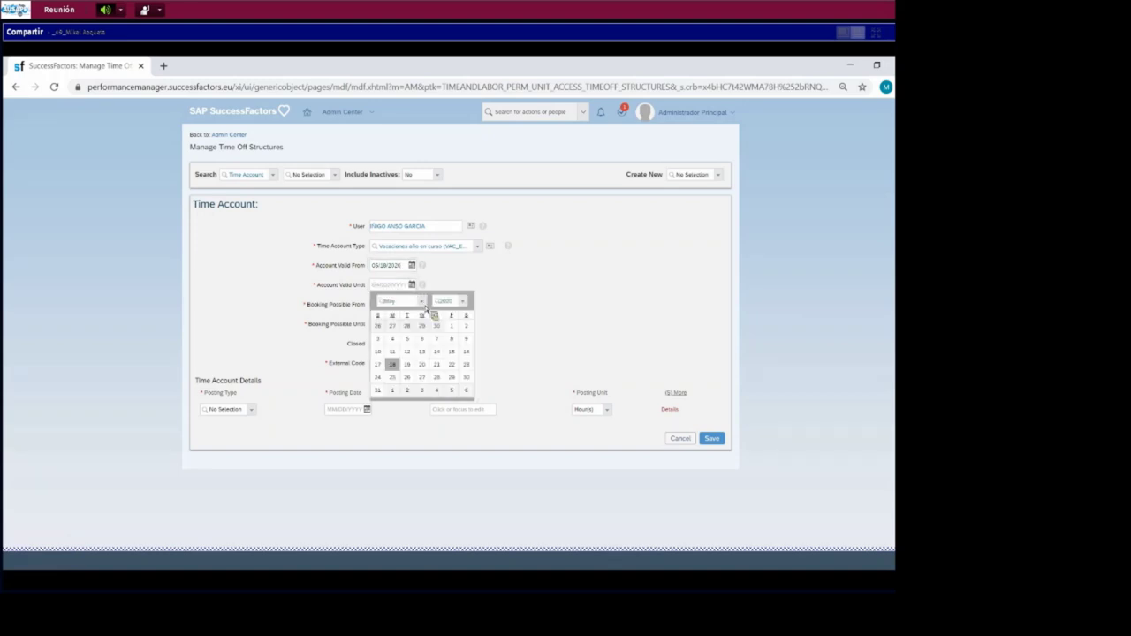
click(399, 302)
click(393, 425)
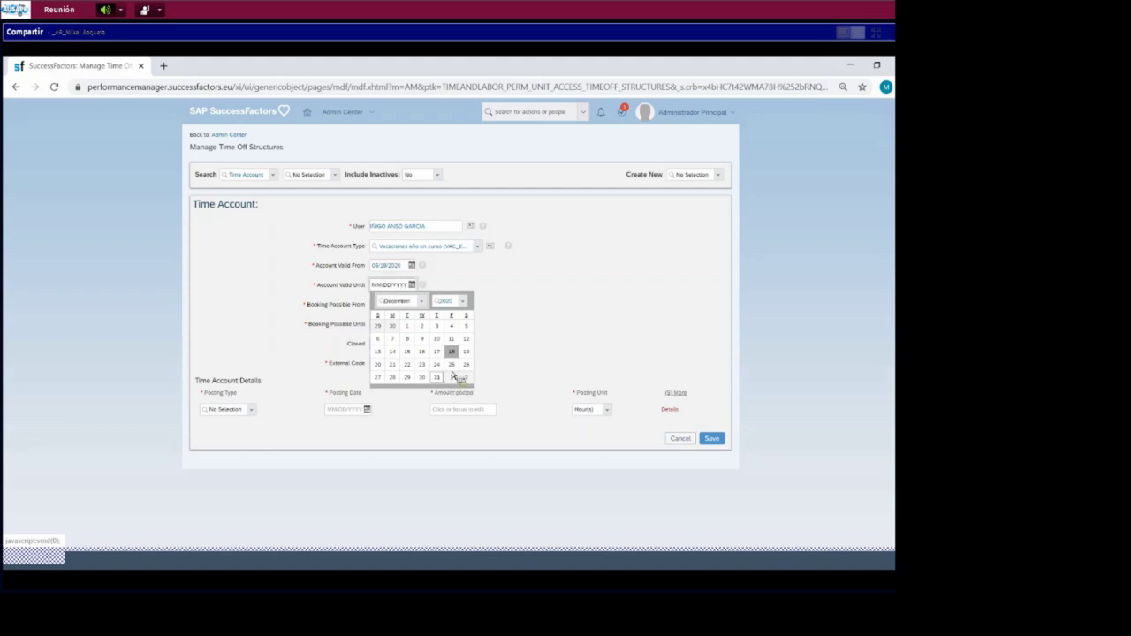
click(440, 378)
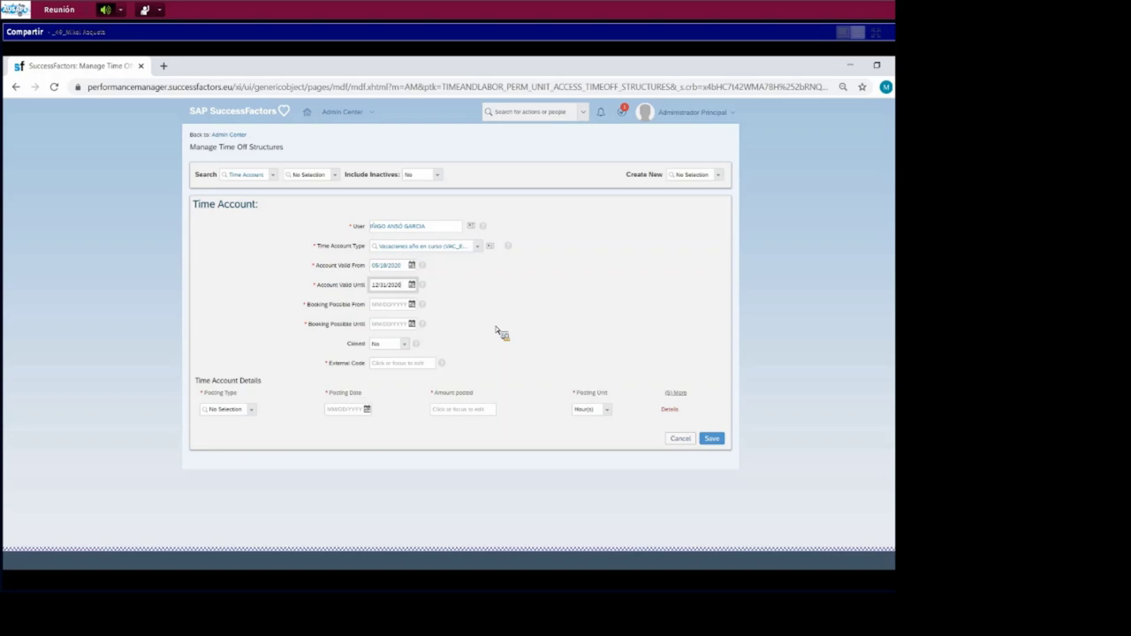
- Allow booking on the account from 05/18/2020 until 12/31/2020
click(413, 306)
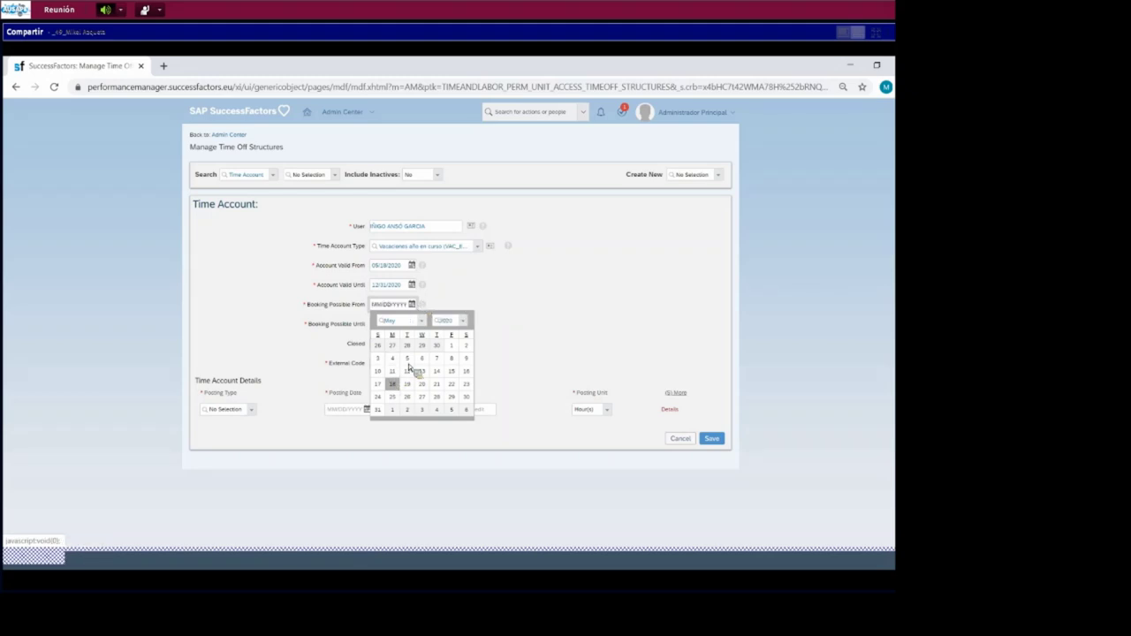
key(Return)
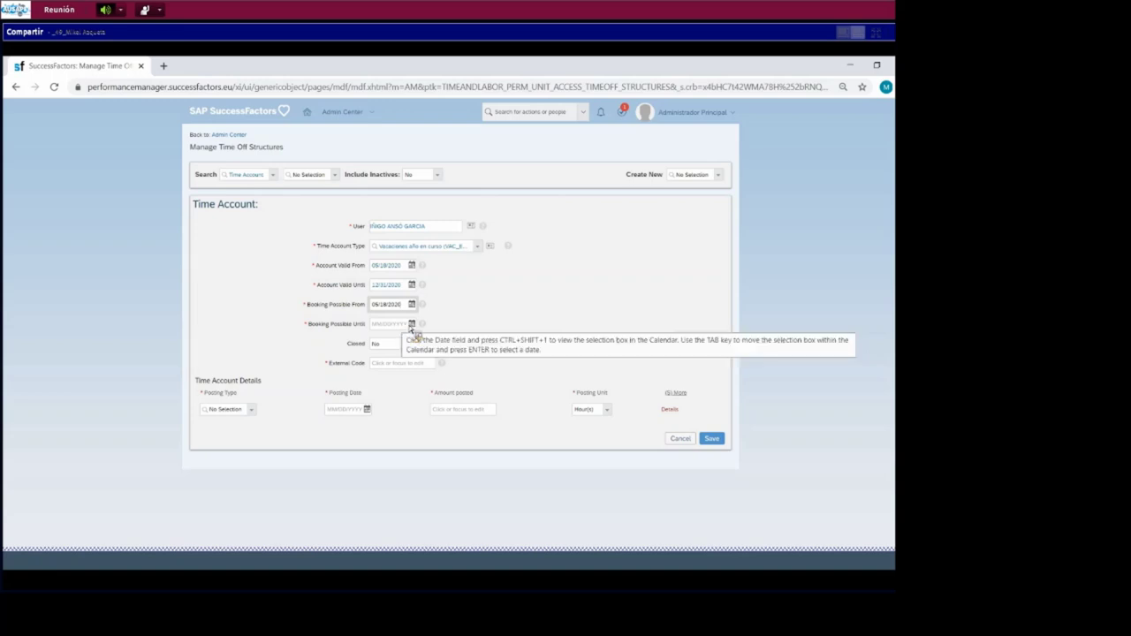
click(413, 324)
click(402, 340)
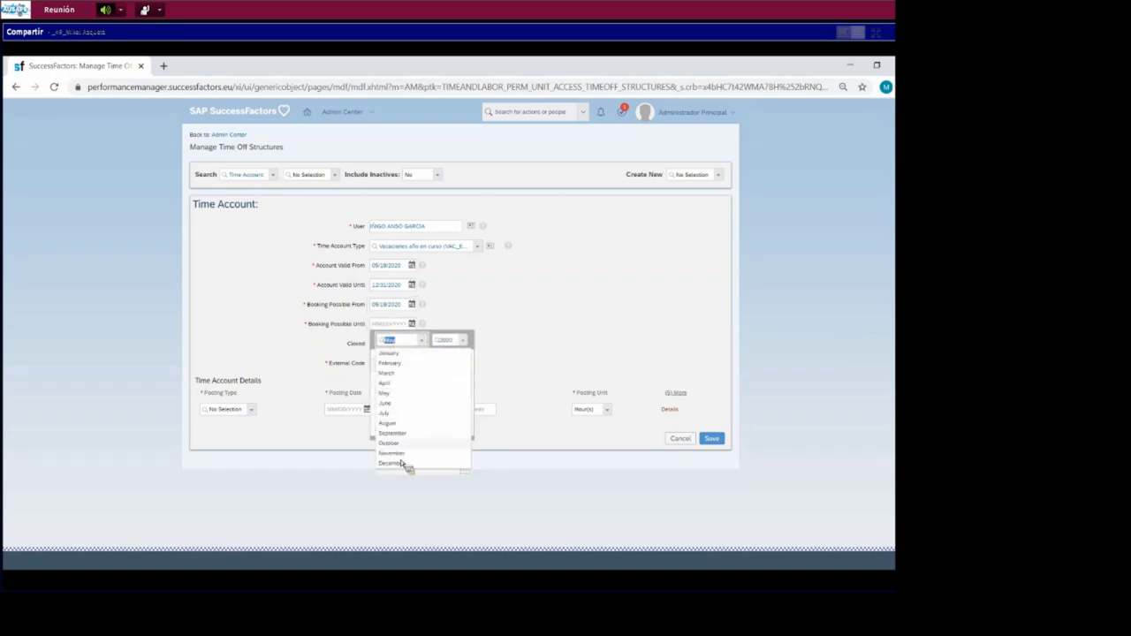
click(408, 463)
click(437, 426)
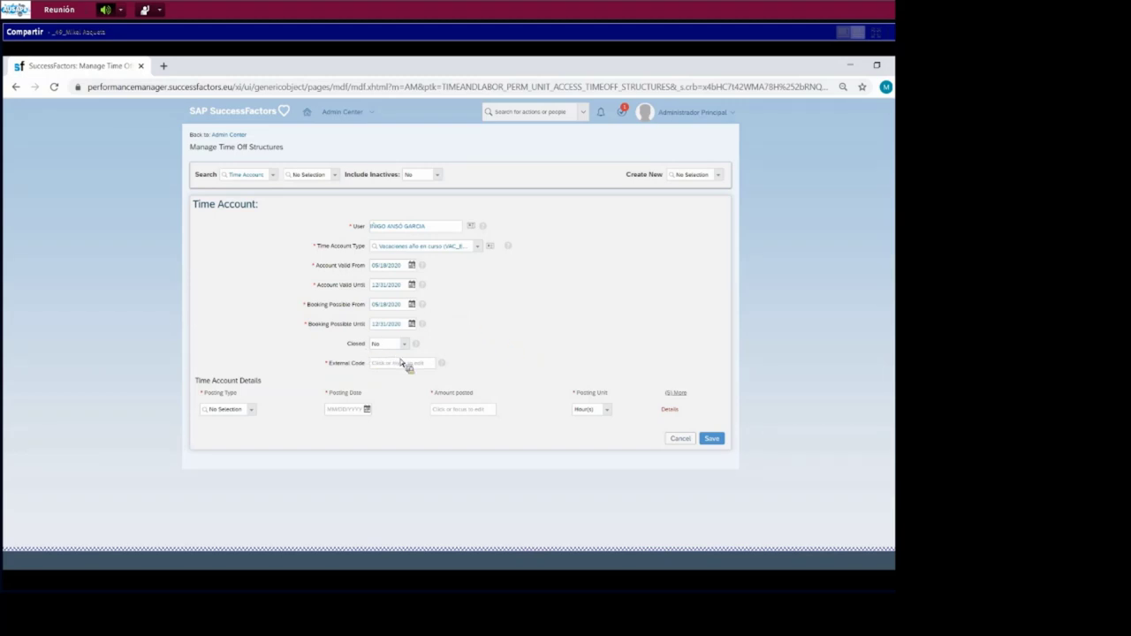
click(395, 364)
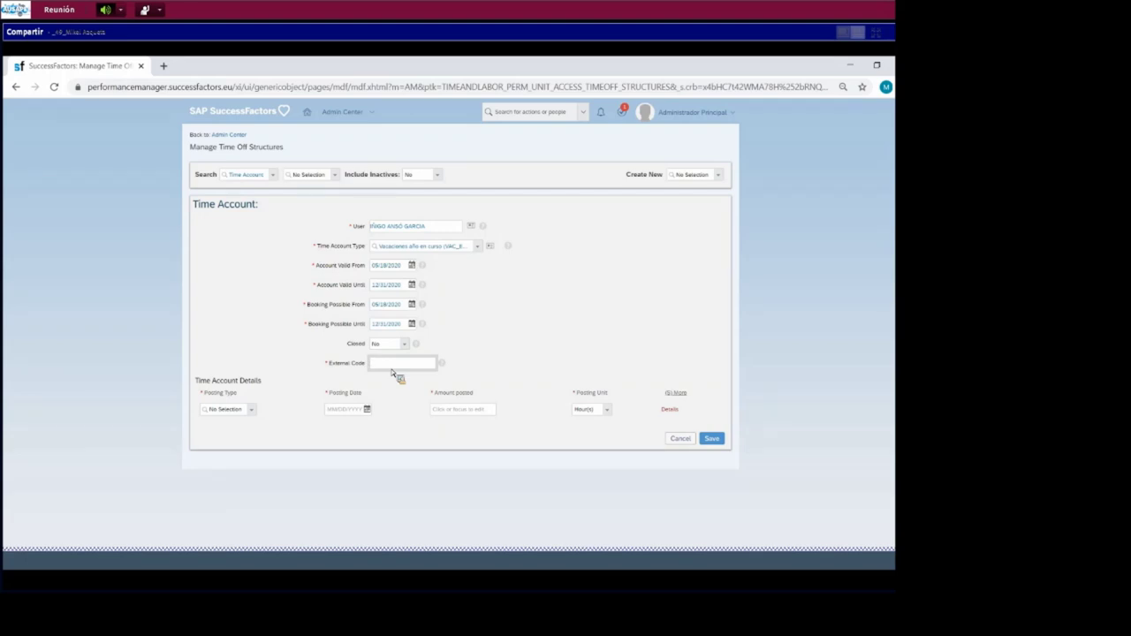
- Enter external code FollowUpIAG2020 and save the time account
text(PrimoUpMG2020)
click(719, 442)
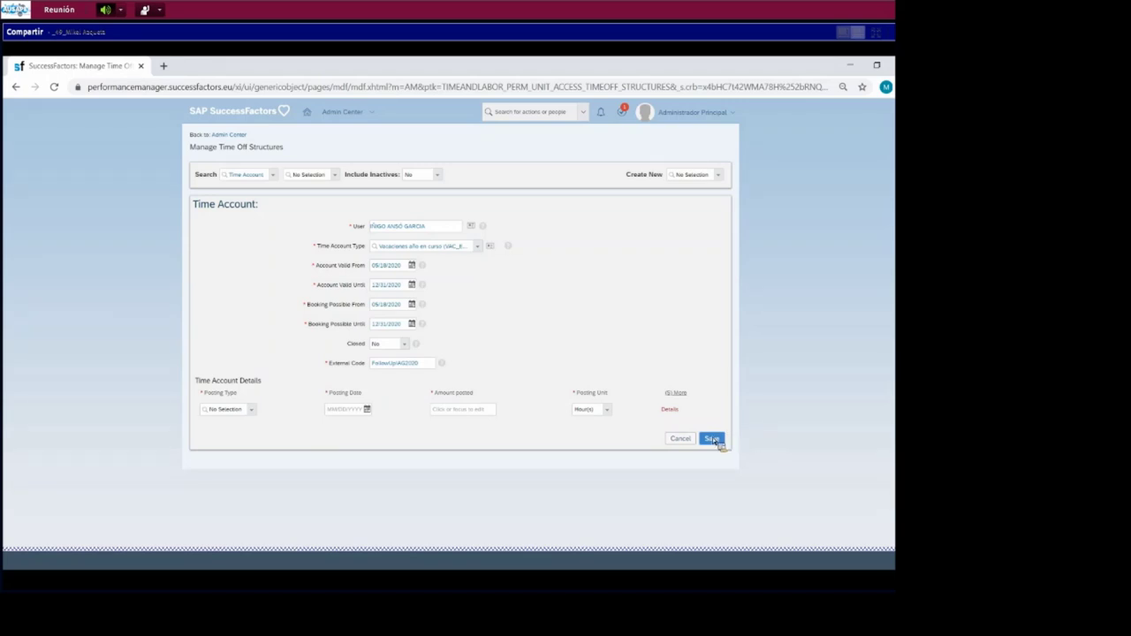
click(712, 438)
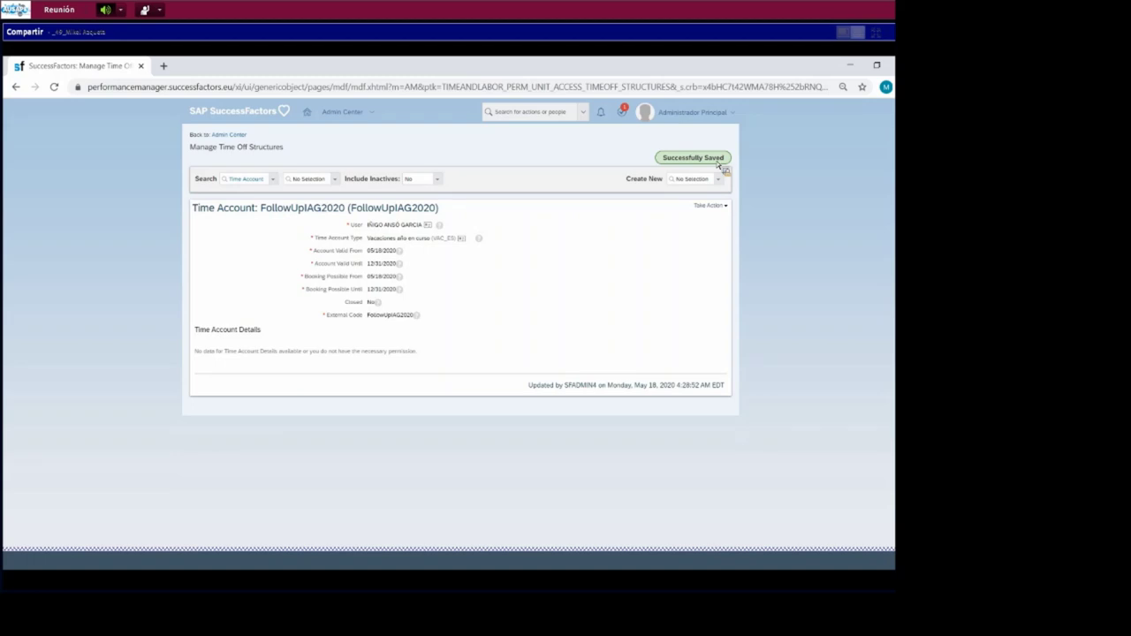
click(729, 114)
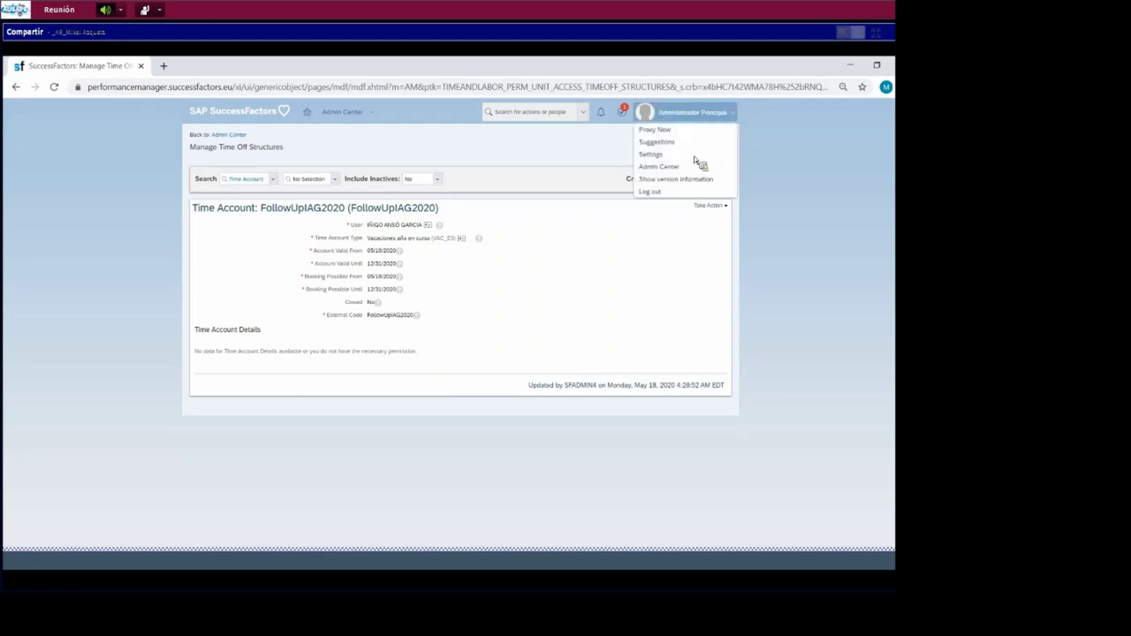
- Go to Admin Center > Time Management > Manage Time Off Calendars
click(660, 167)
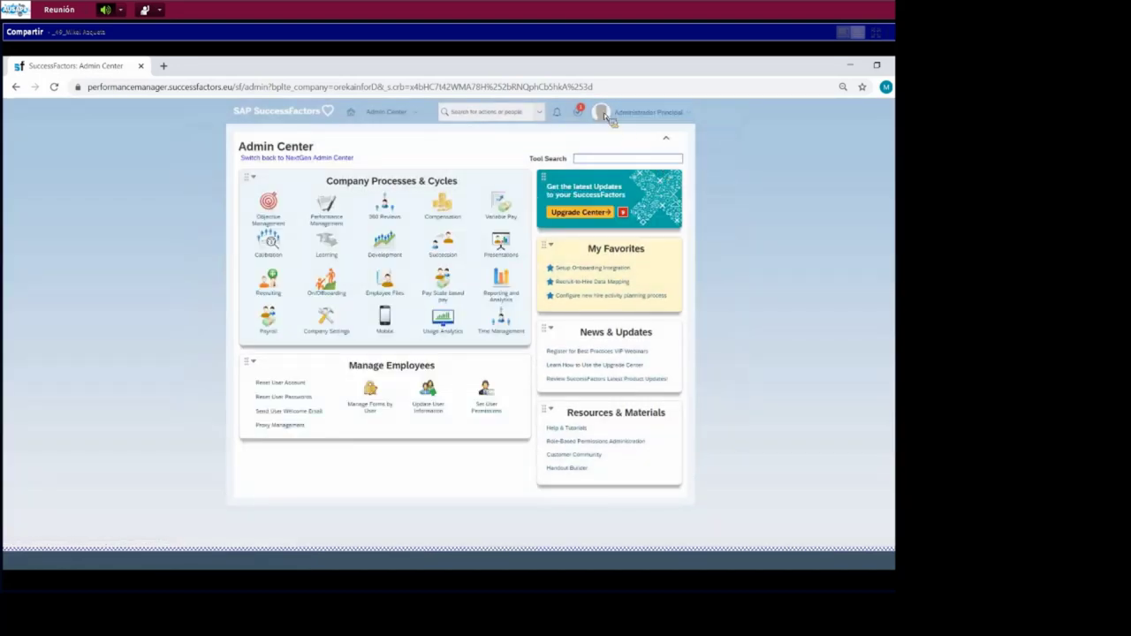
click(508, 324)
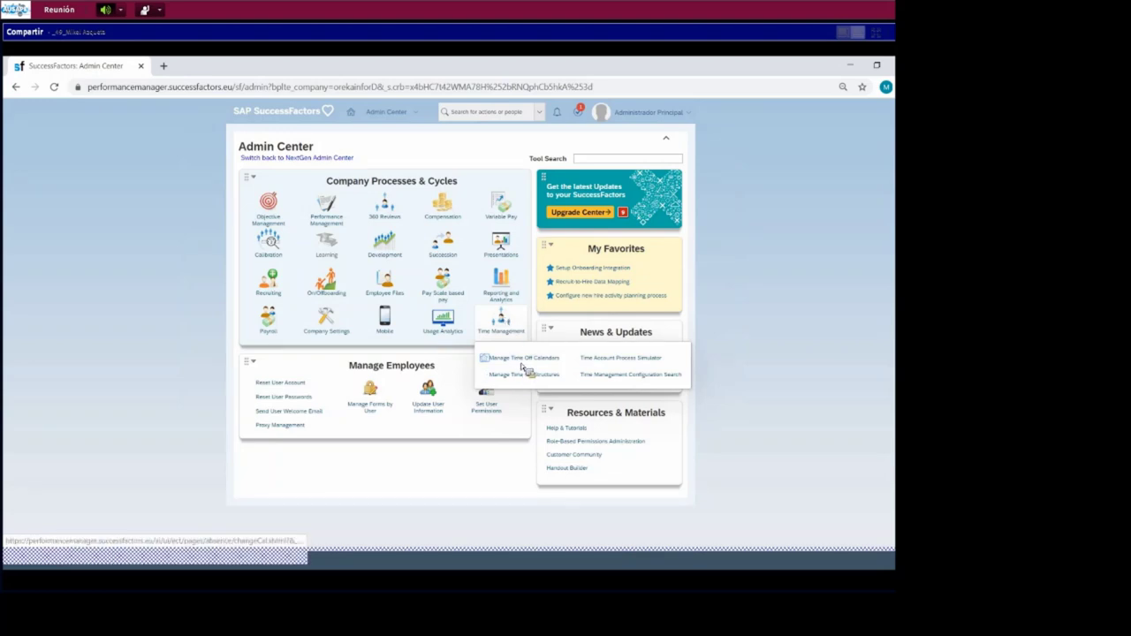
click(527, 360)
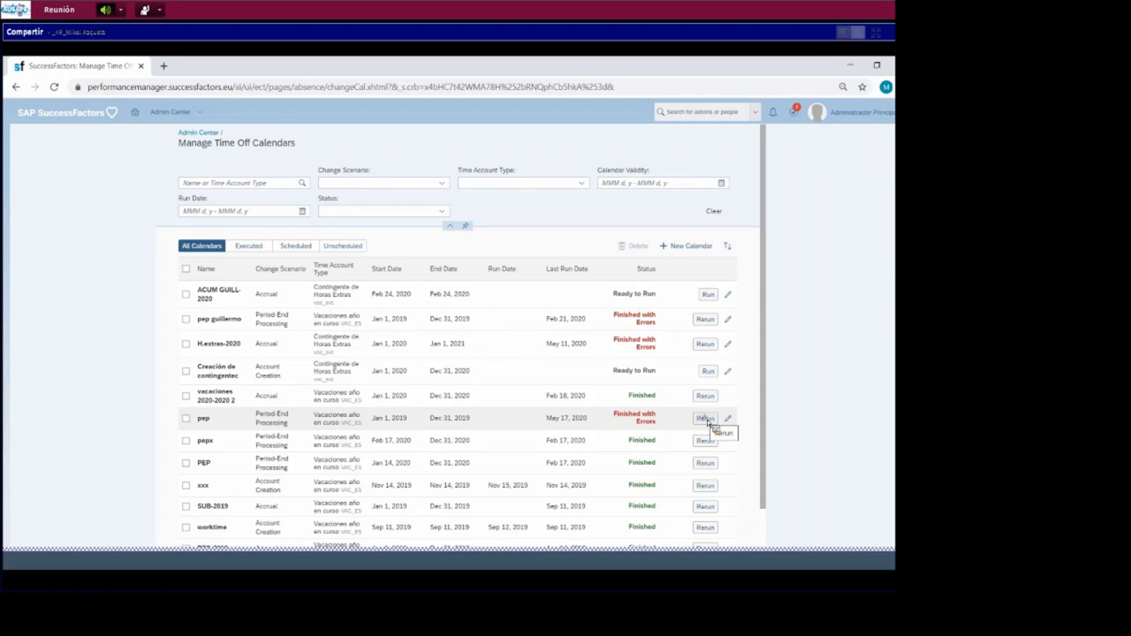
- Rerun the pep calendar as a simulation, then go back to the Admin Center
click(705, 418)
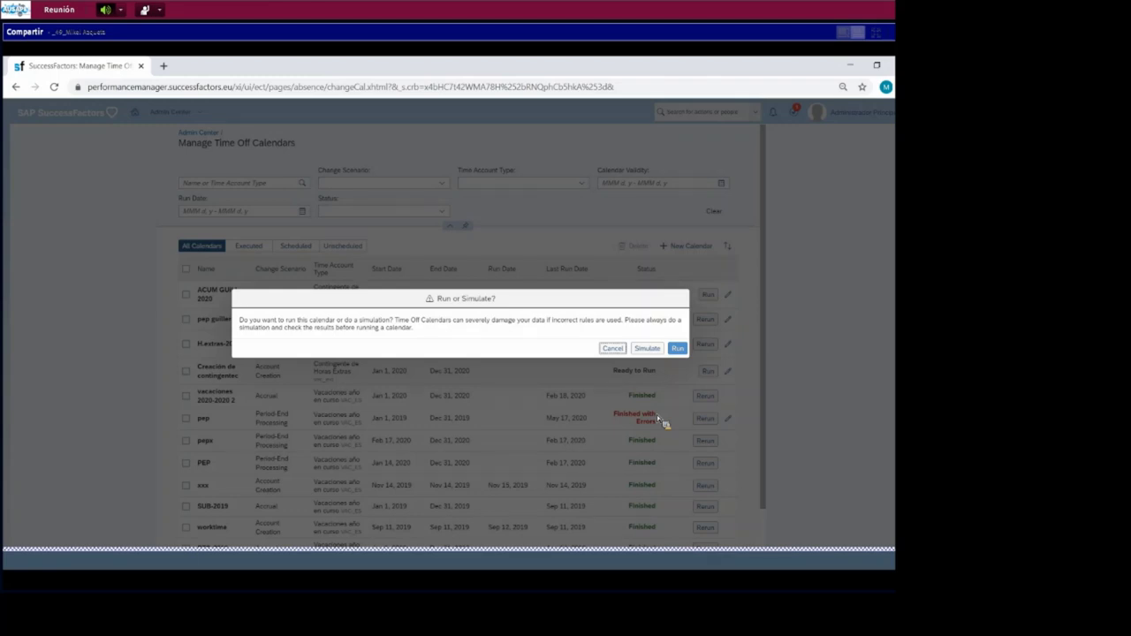
click(648, 349)
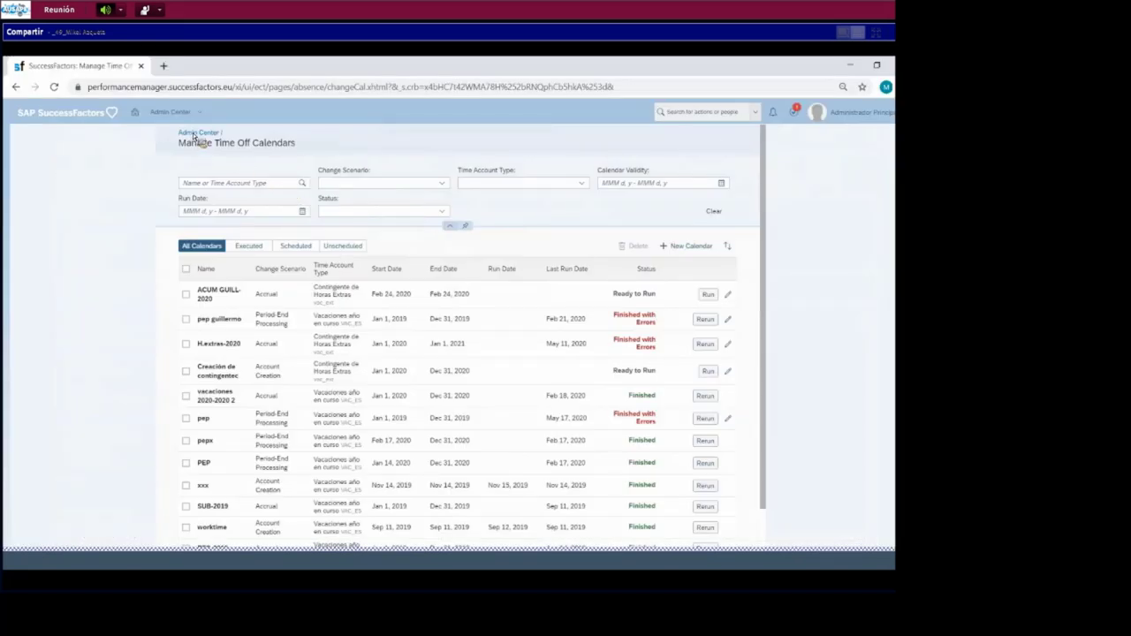
click(195, 132)
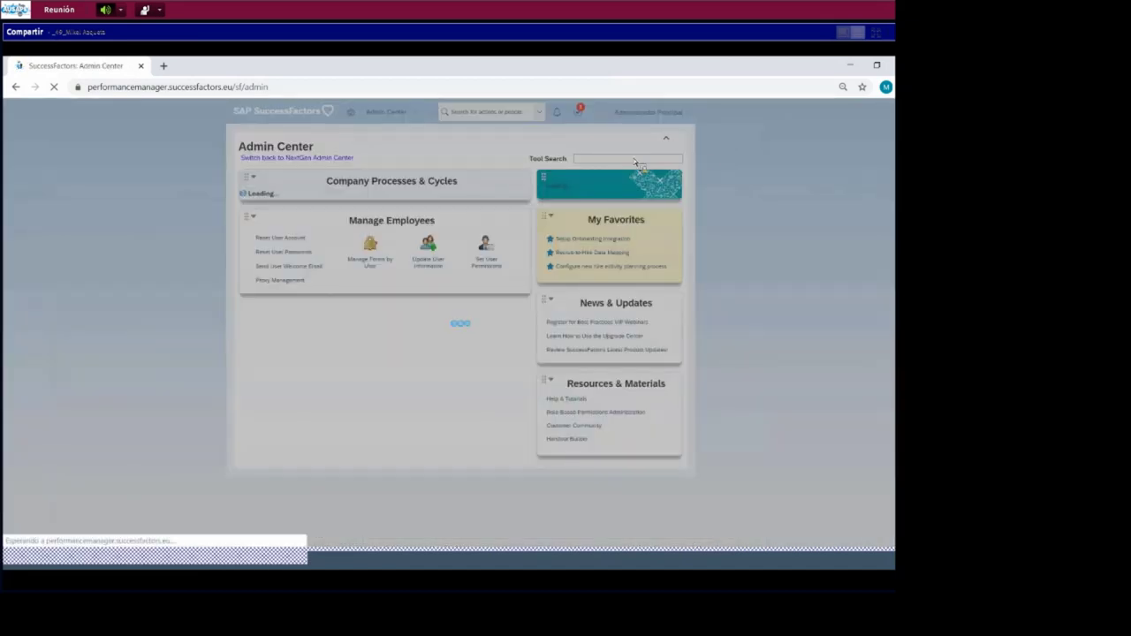
- Find the Execution Manager Dashboard via 'EXEC' and open the latest calendar run's details
click(634, 161)
text(EX)
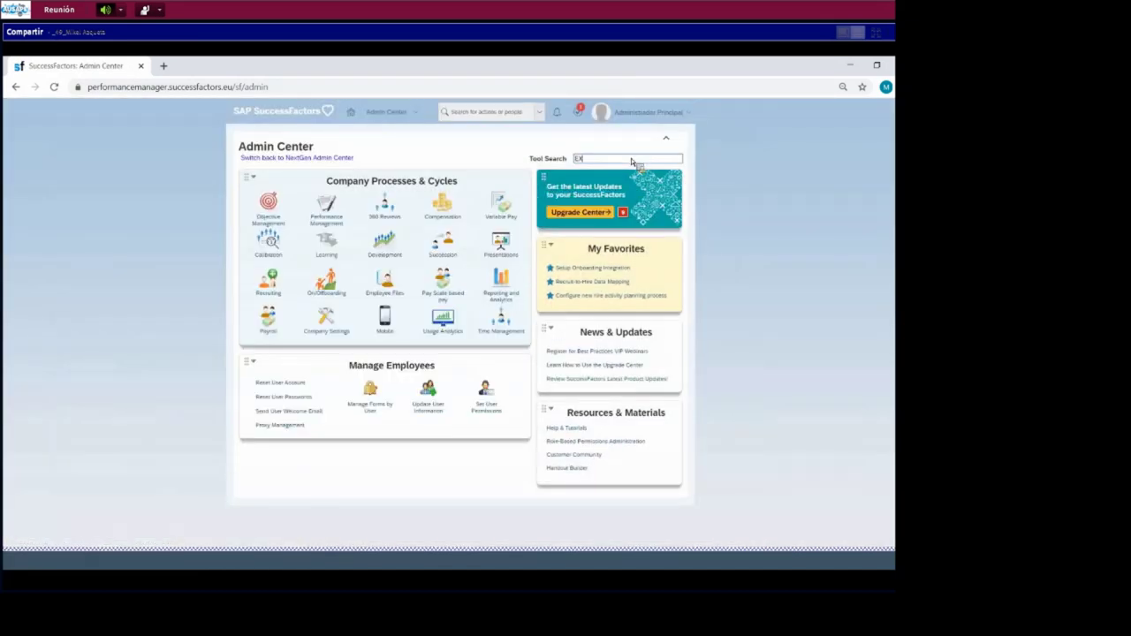
text(EC)
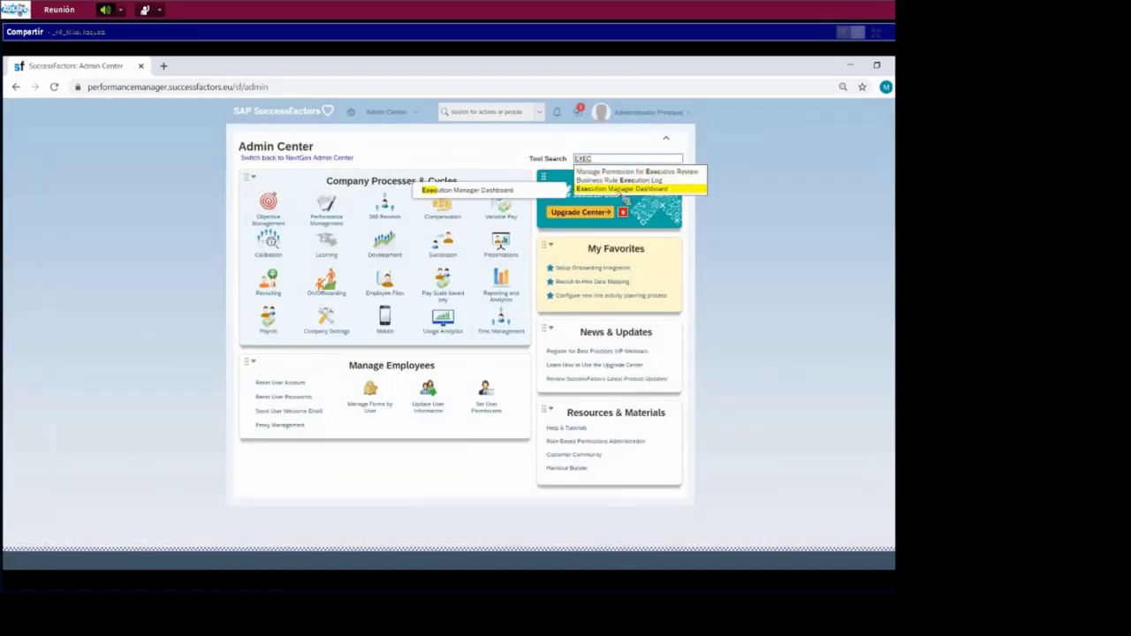
click(619, 189)
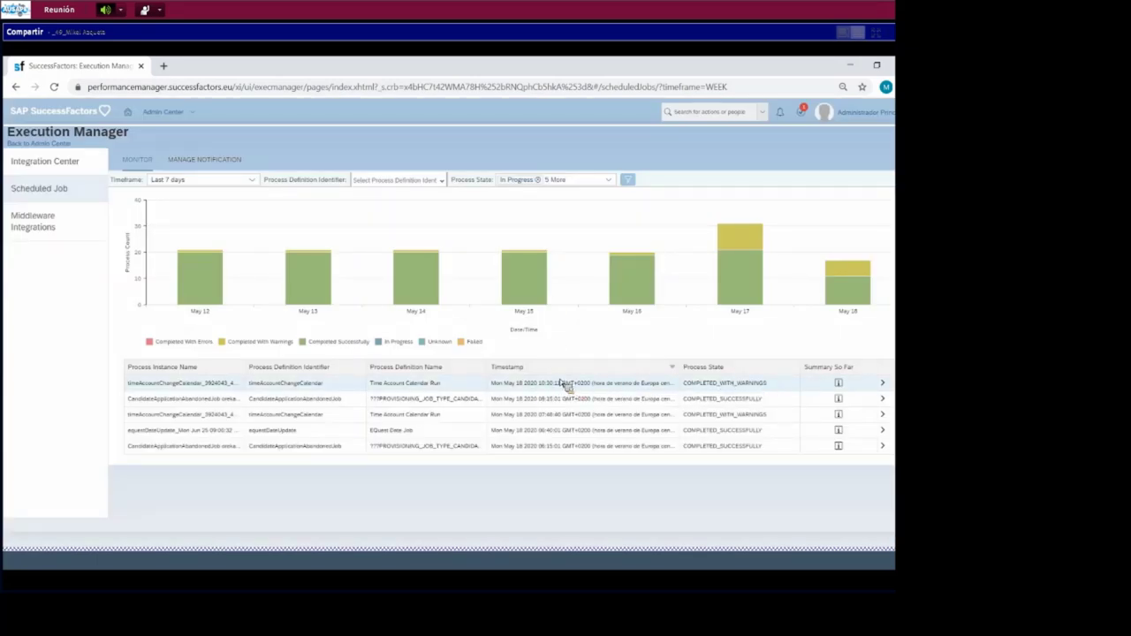
click(883, 385)
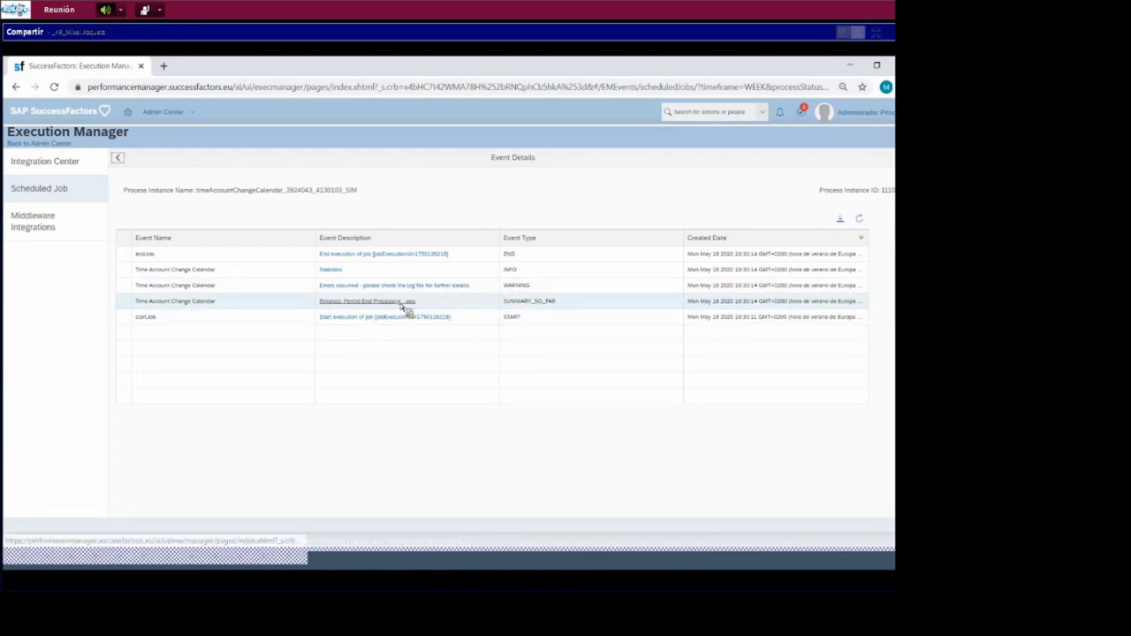
- Review the pep period-end event attributes and open its downloaded log report
click(402, 305)
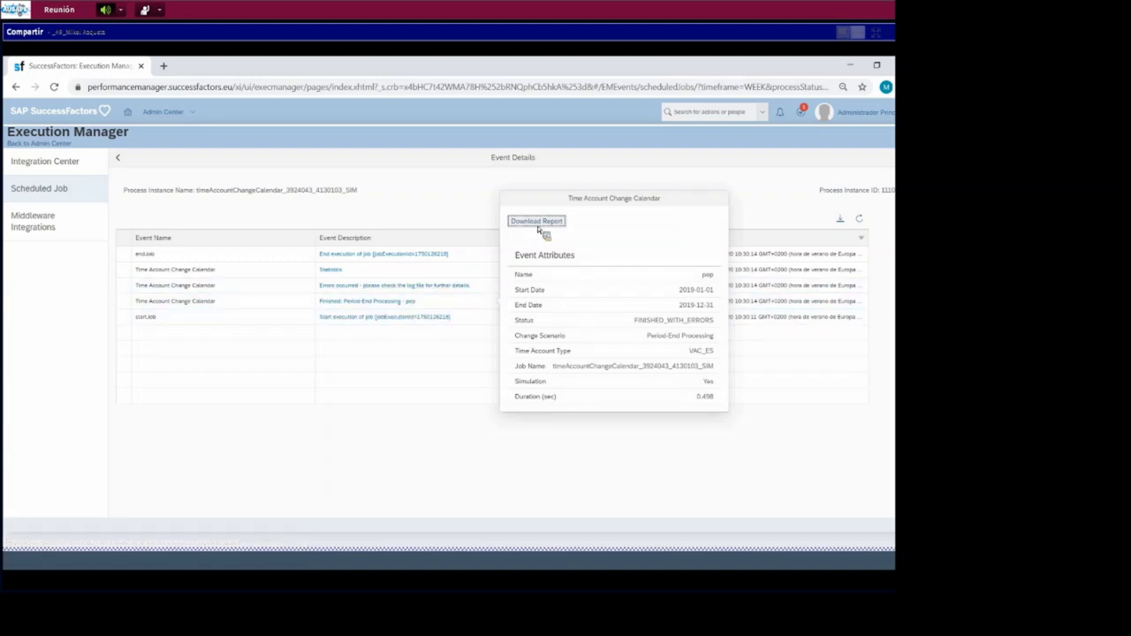
click(537, 223)
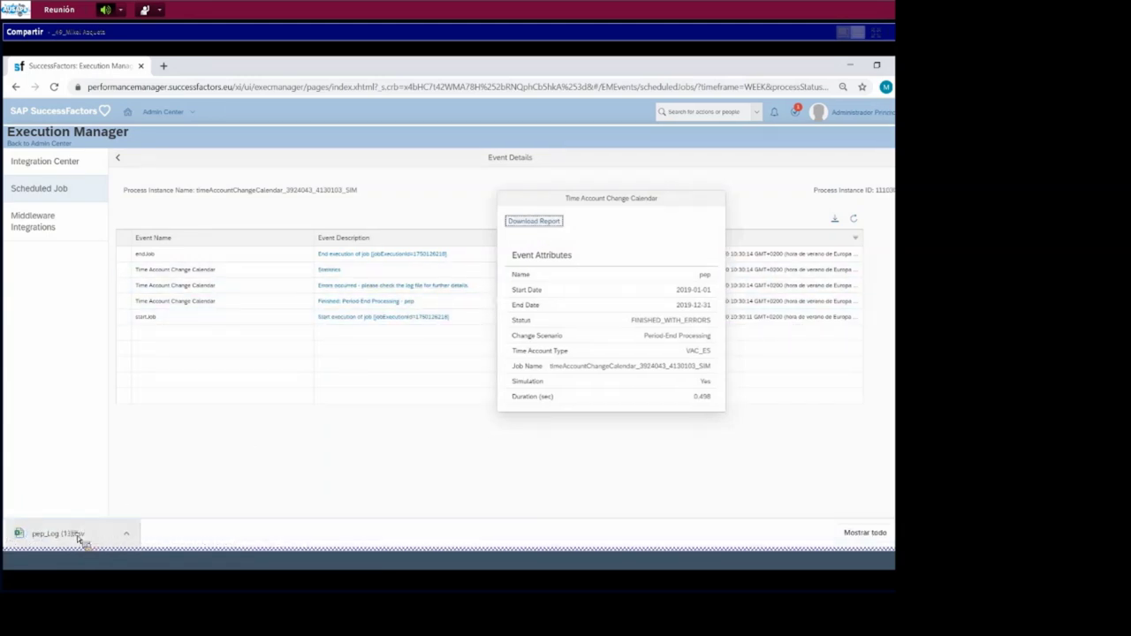
click(77, 536)
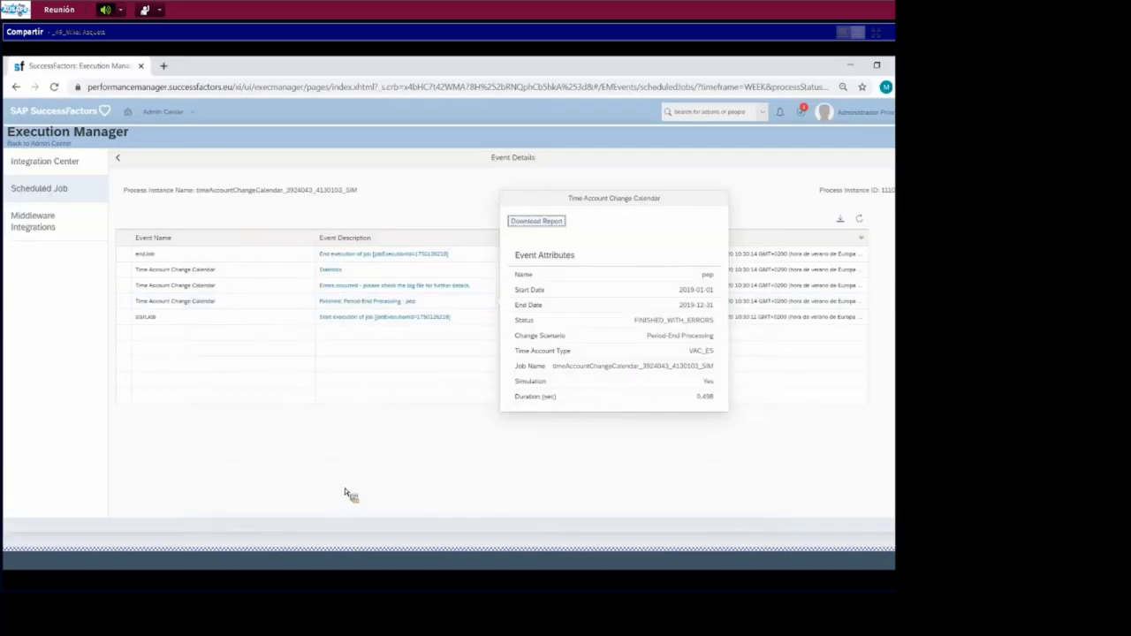
- Close the event attributes and navigate back to the Admin Center
click(344, 486)
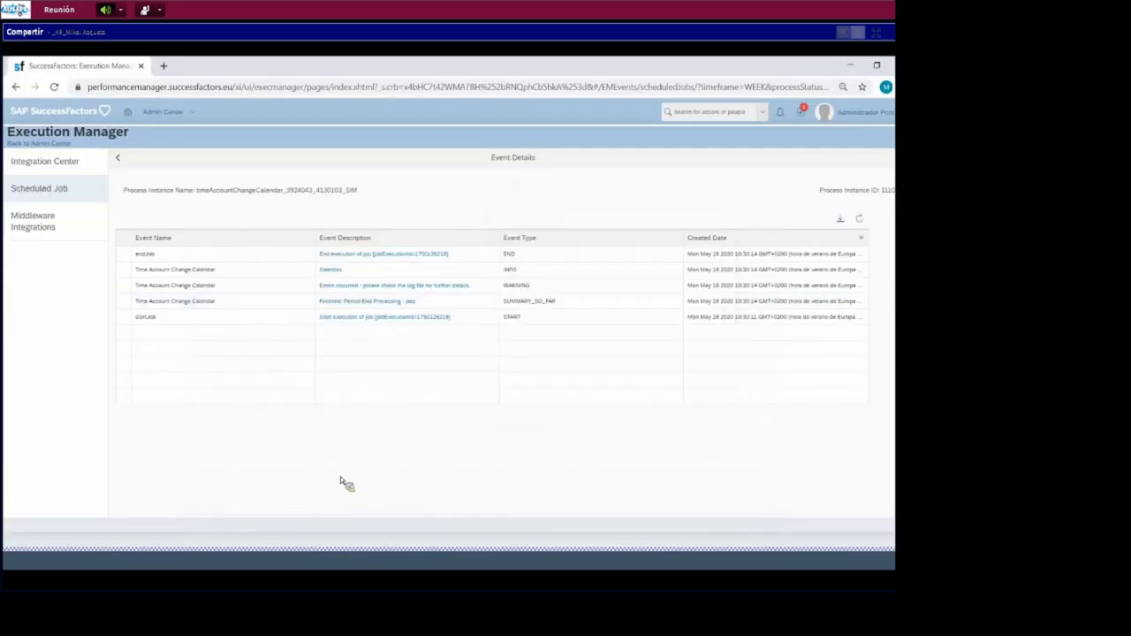
click(118, 159)
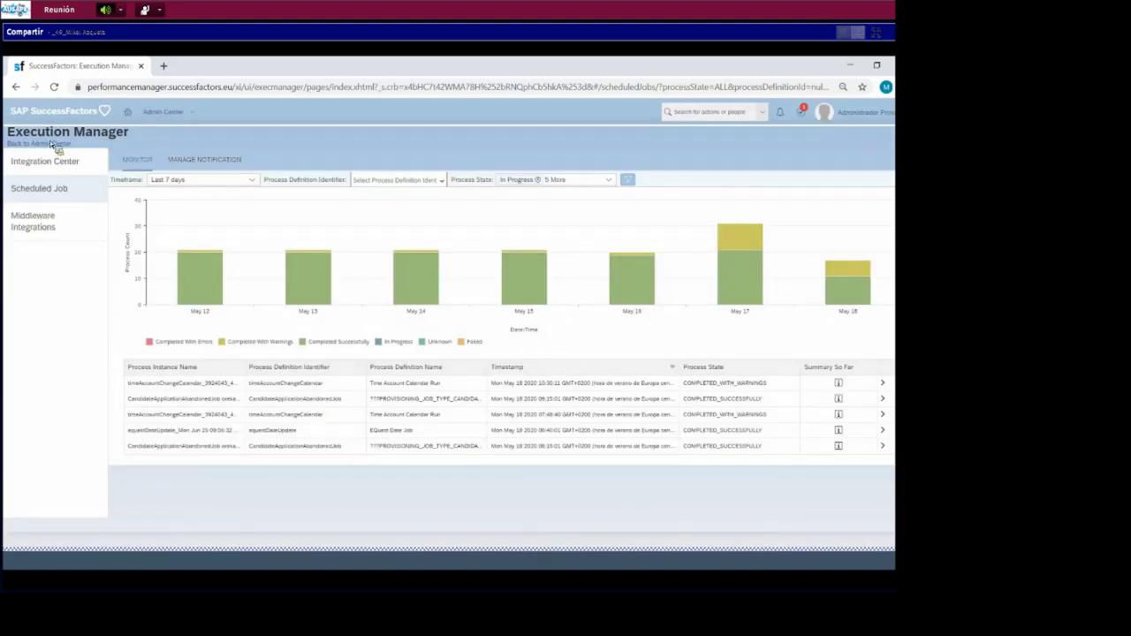
click(53, 145)
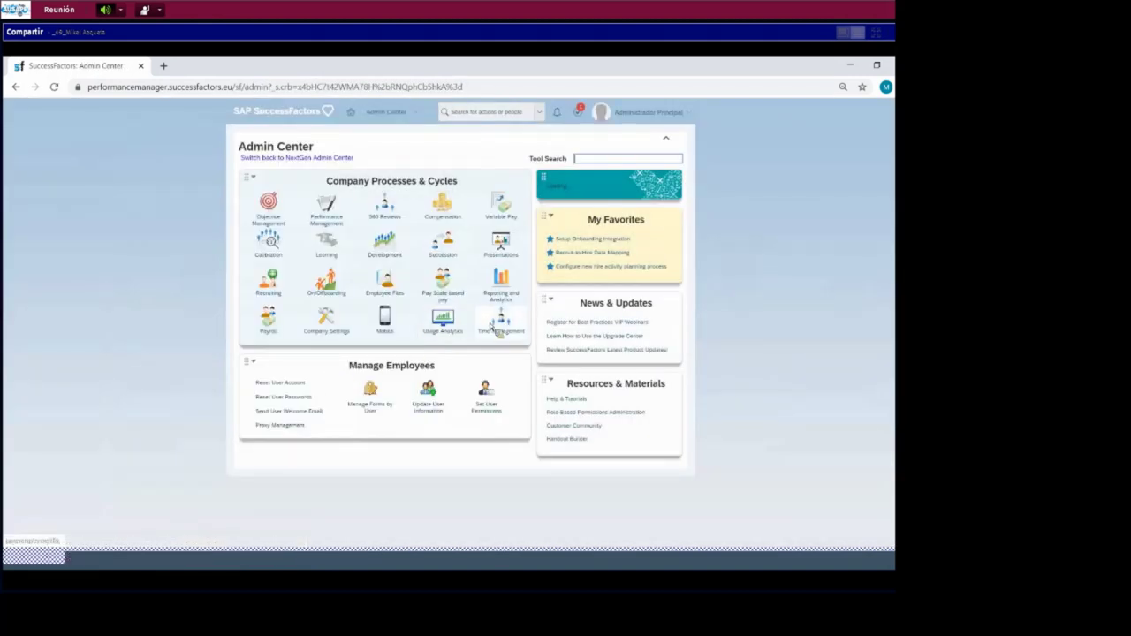
- Rerun the pep time off calendar for real from Manage Time Off Calendars
mouse_move(500, 323)
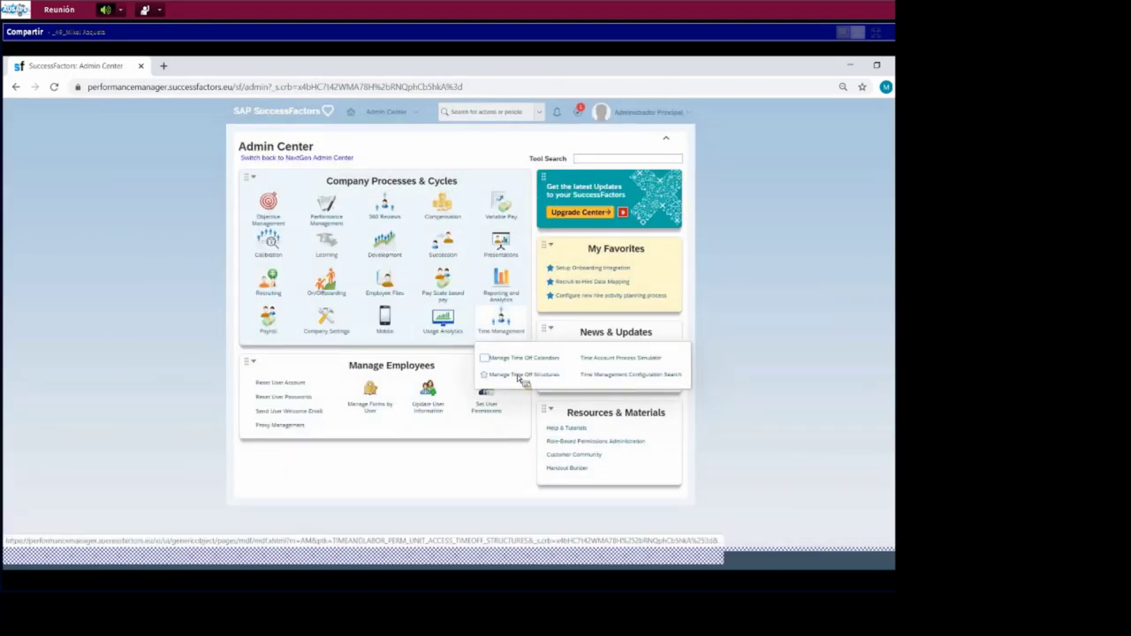
click(520, 358)
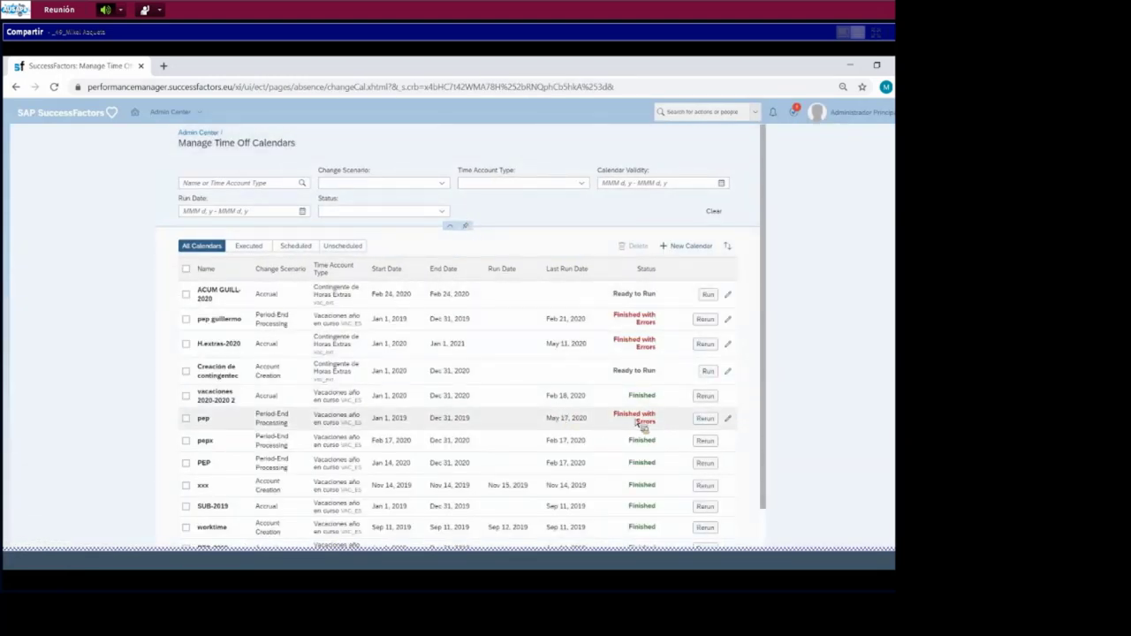
click(705, 419)
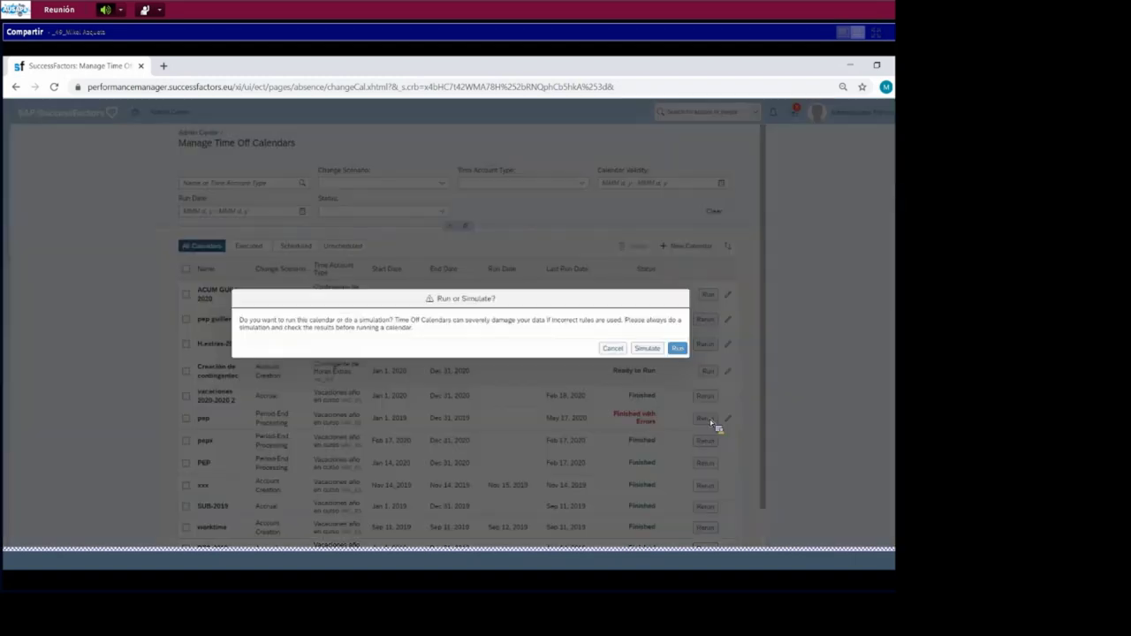
click(677, 348)
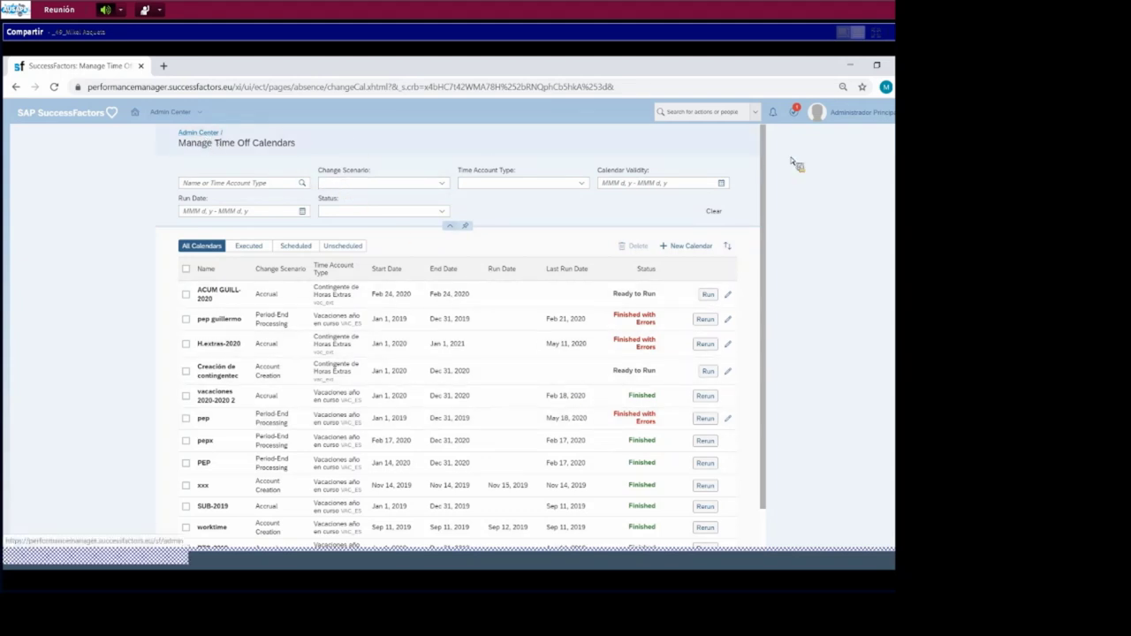
- Search for the employee by name and open their People Profile
click(723, 118)
text(rico)
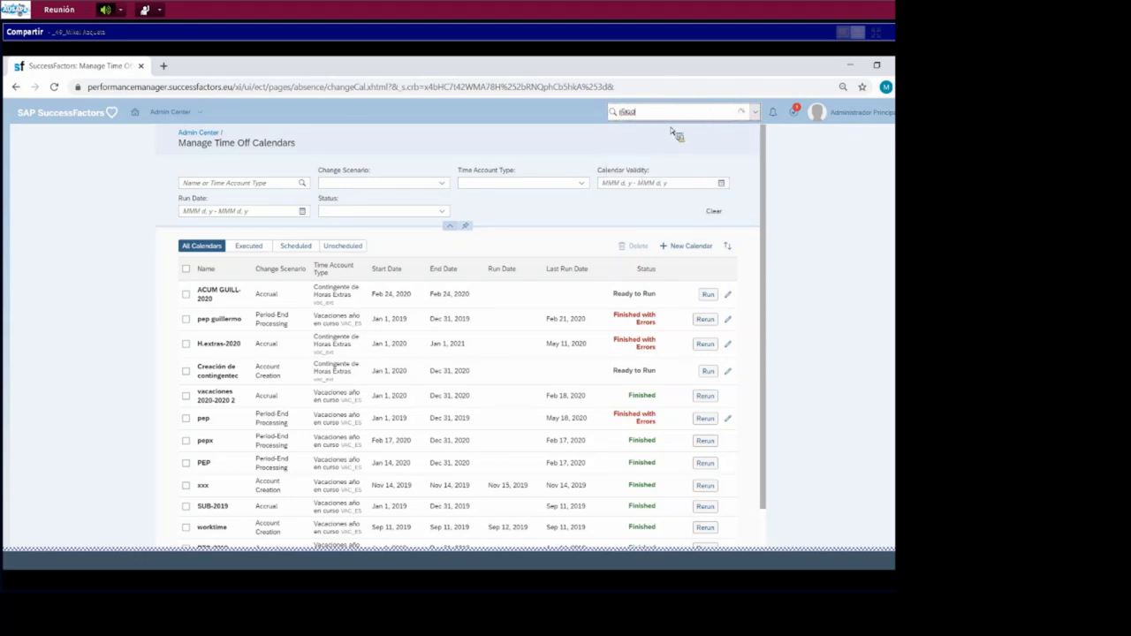
click(670, 134)
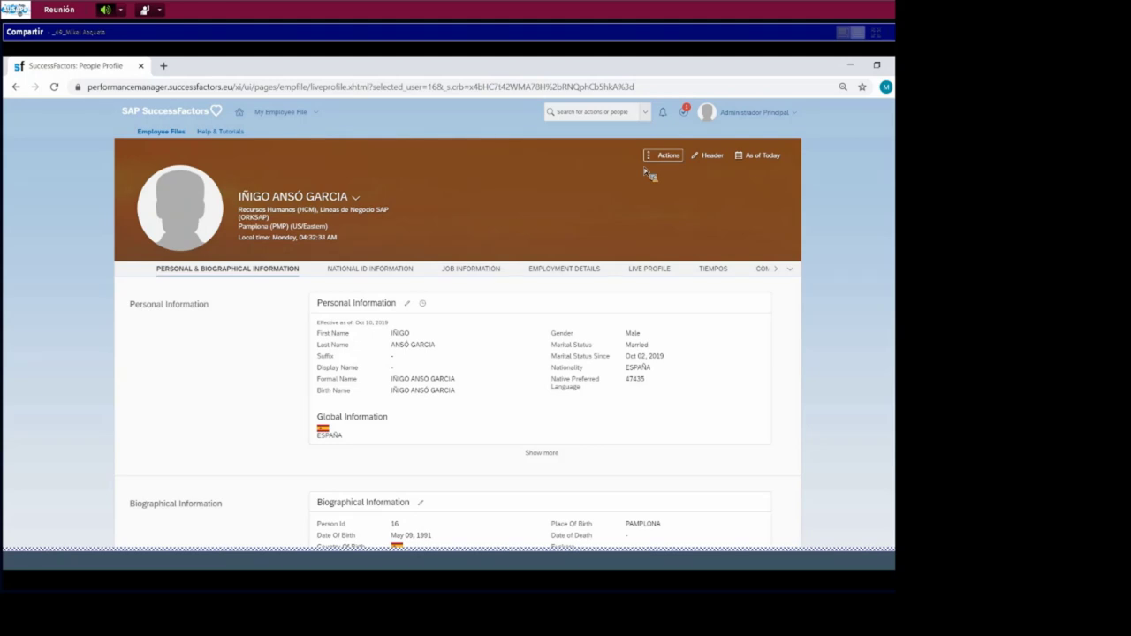
- Open the profile's TIEMPOS section and go to Administer Time
click(718, 272)
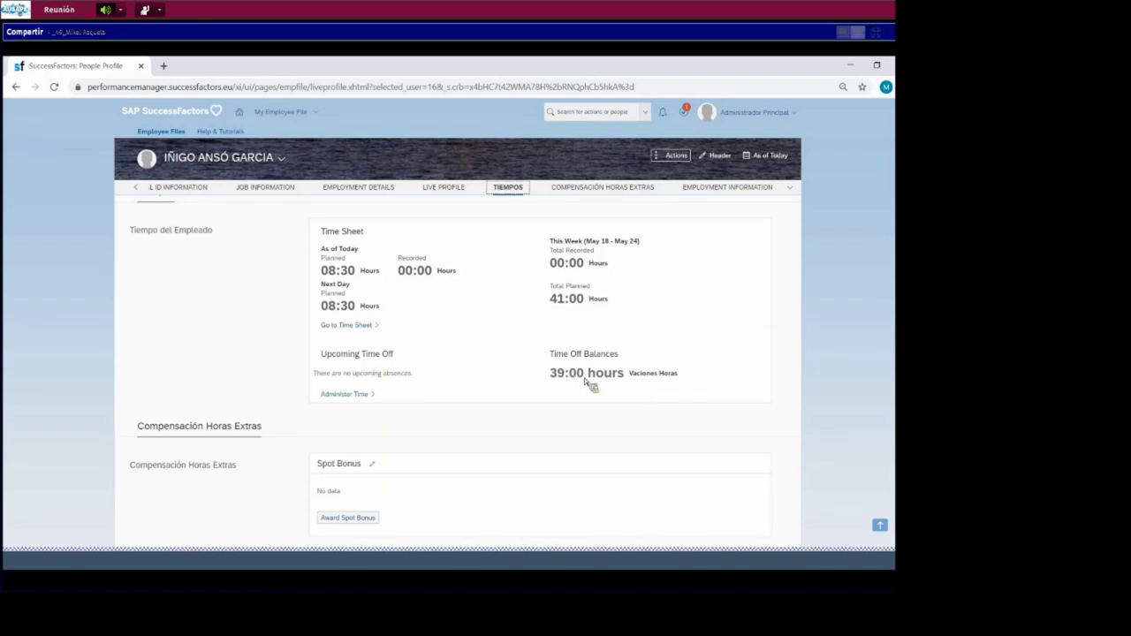
click(347, 396)
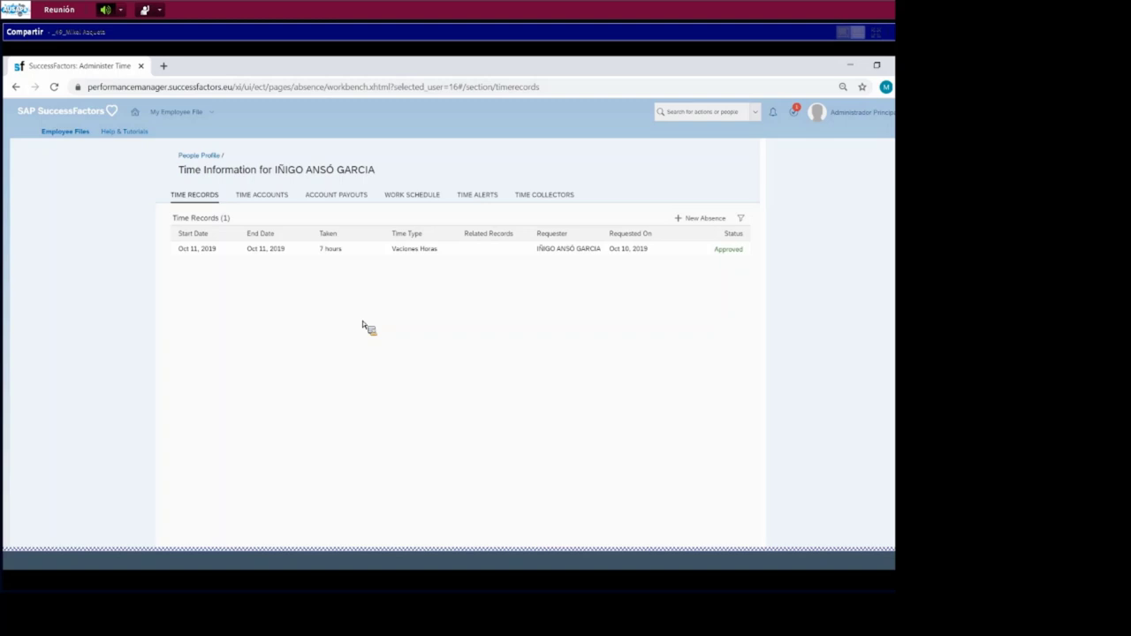
- Show the employee's time accounts filtered to All Accounts, including closed ones
click(268, 198)
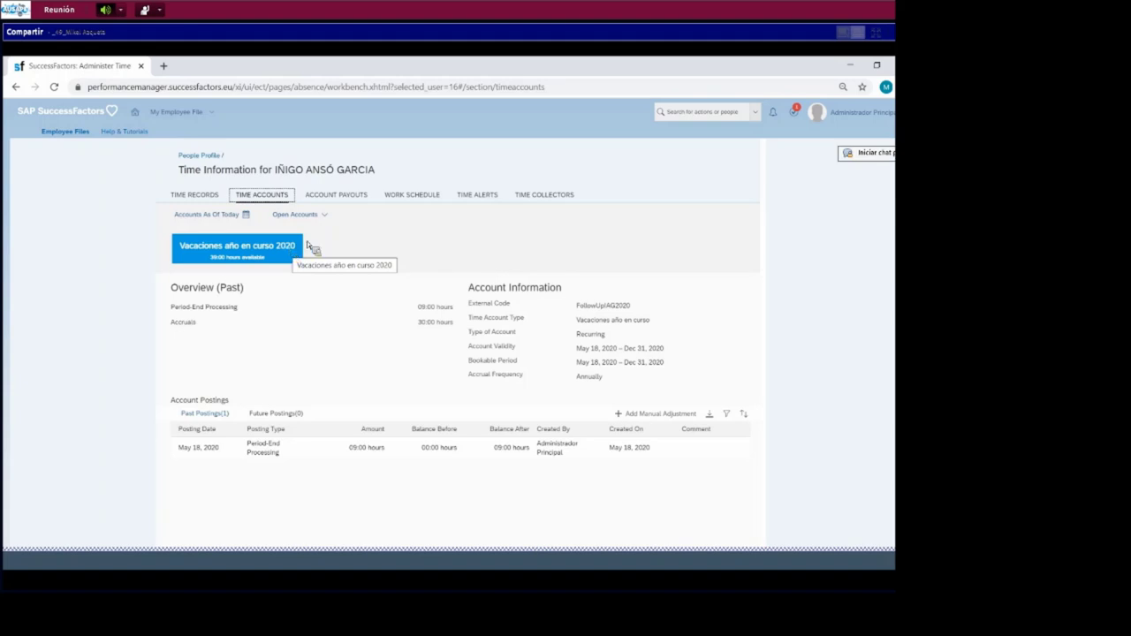
click(324, 219)
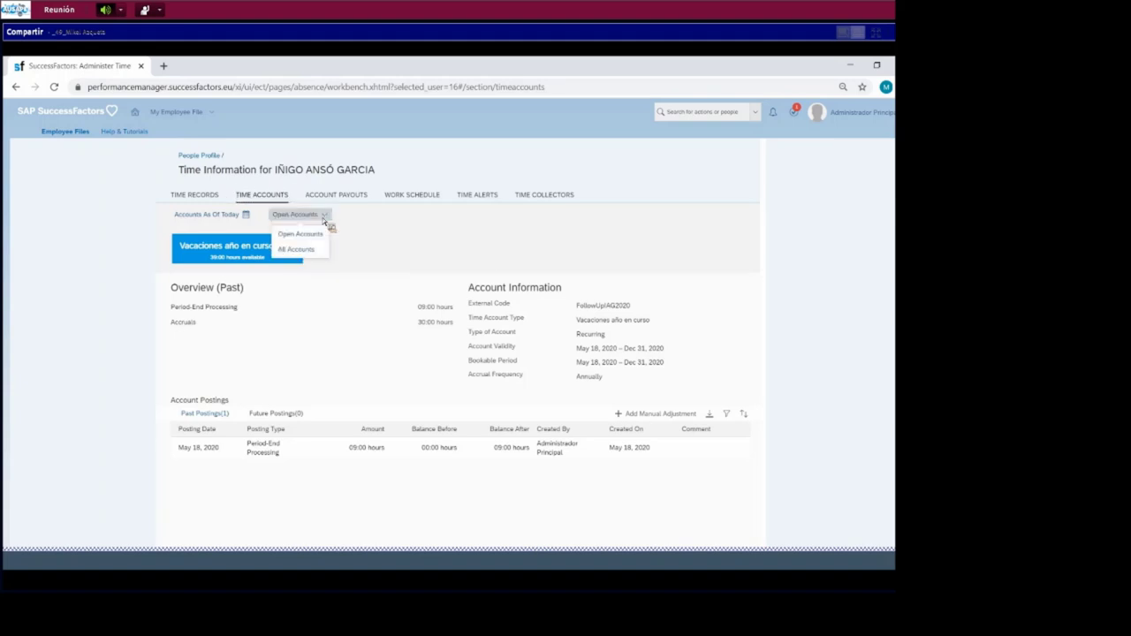
click(312, 250)
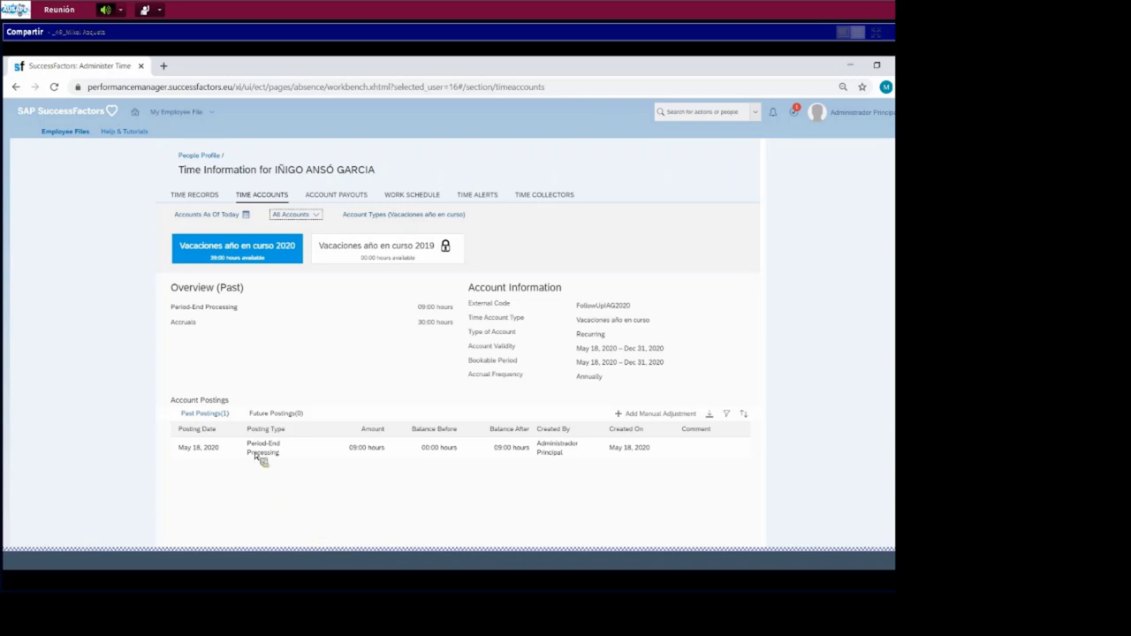
- Inspect the Vacaciones año en curso 2020 account and its 39:00-hour balance
click(292, 253)
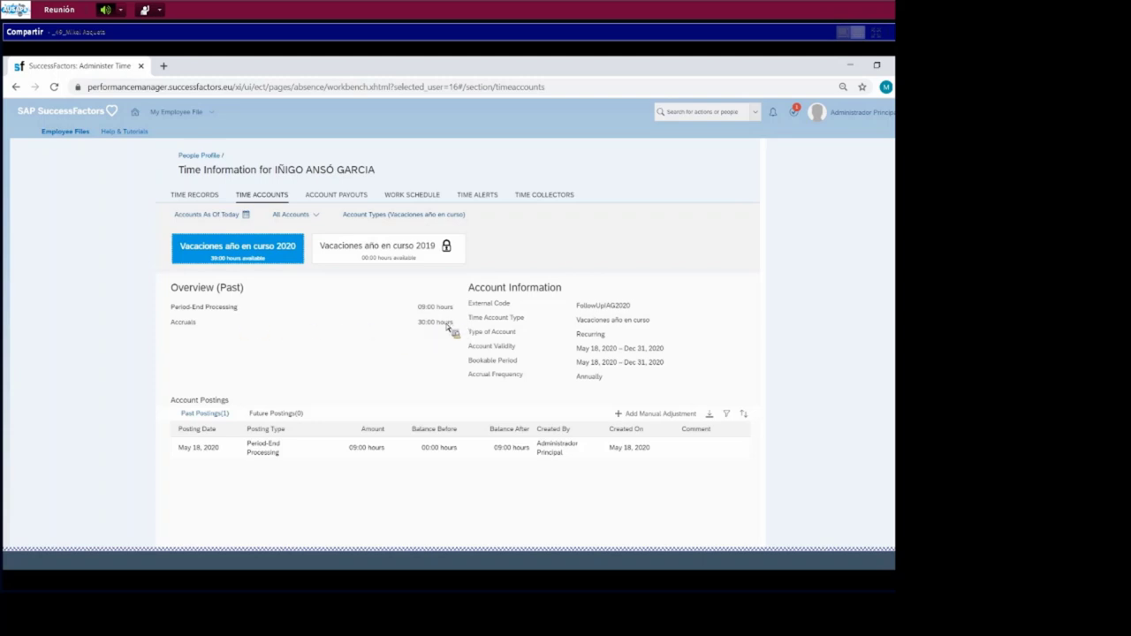
drag(430, 331, 430, 331)
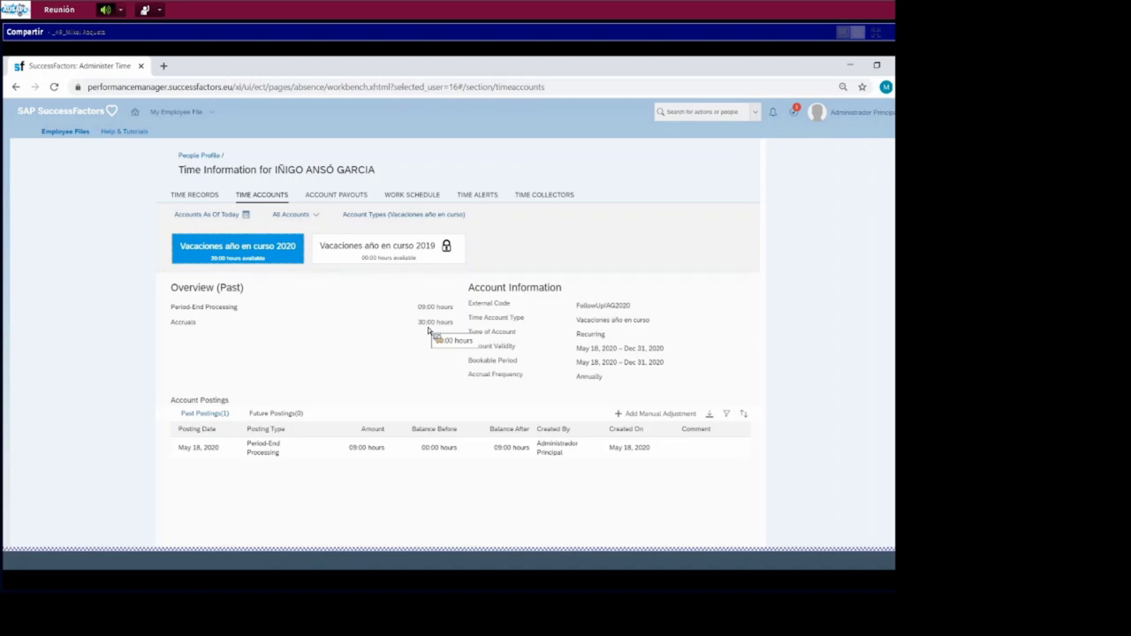
drag(427, 328, 418, 294)
- Proxy as the employee by searching their name and confirming them as target user
click(866, 131)
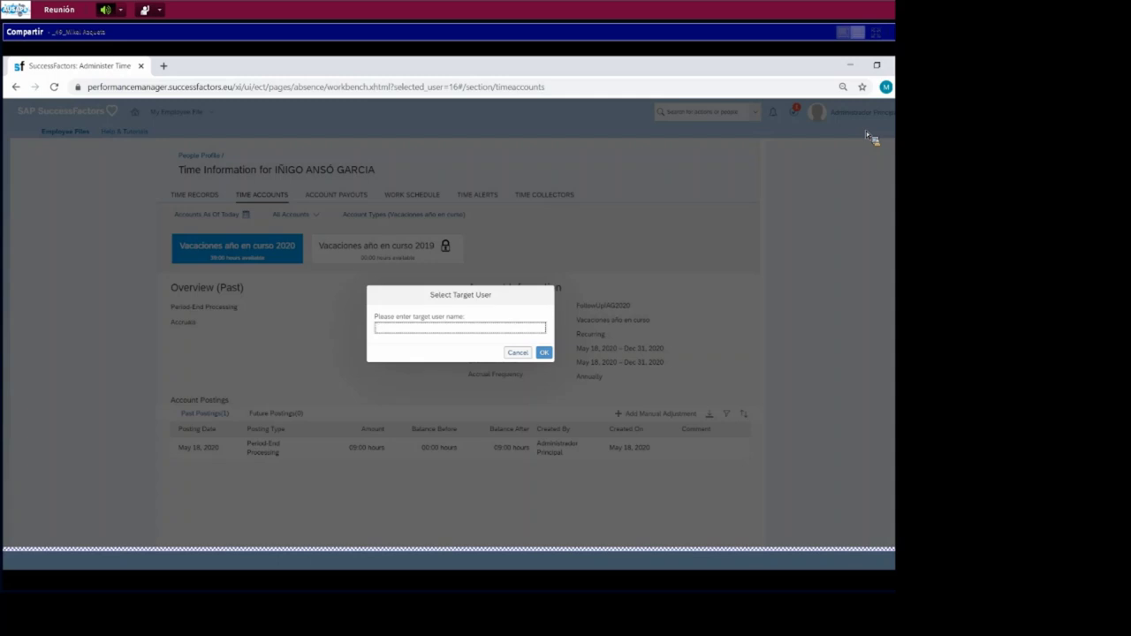
text(IÑIGO)
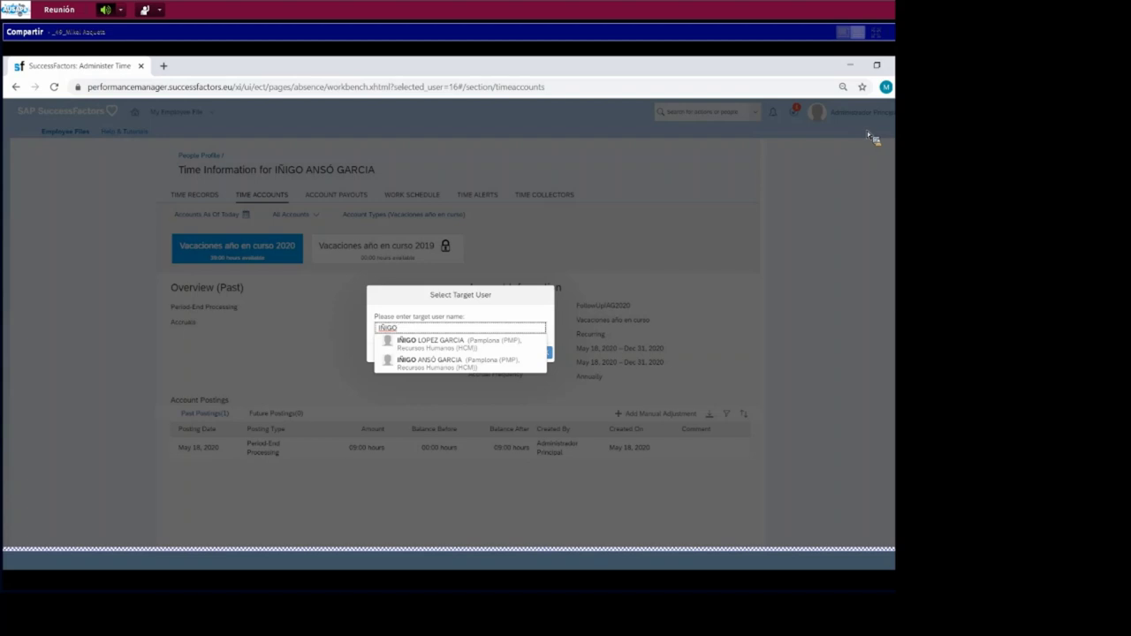
click(516, 368)
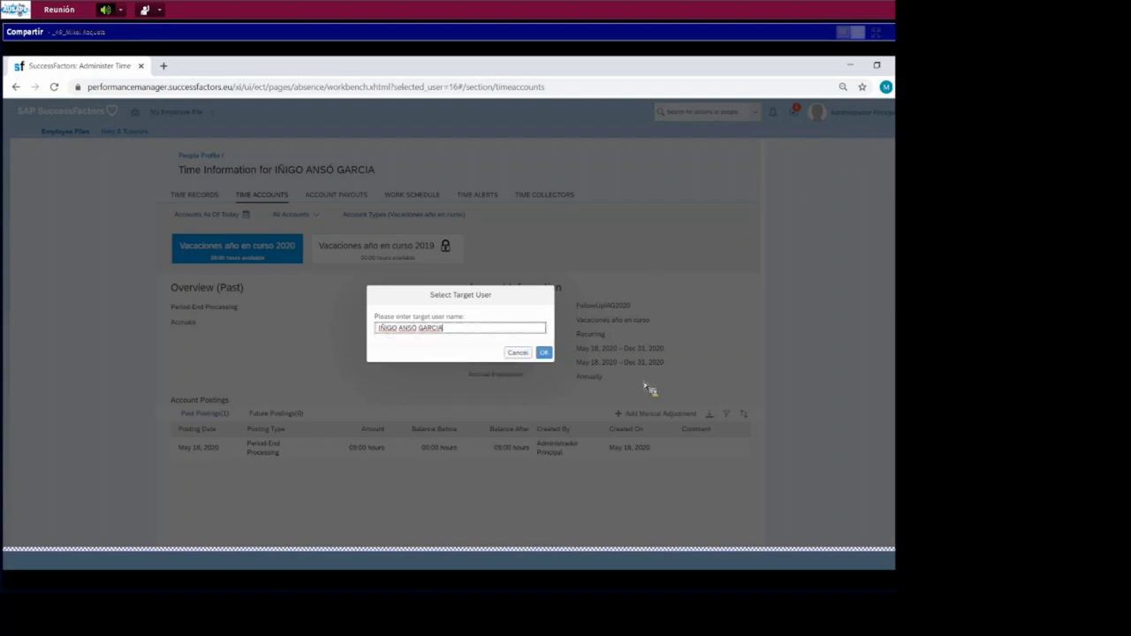
click(550, 354)
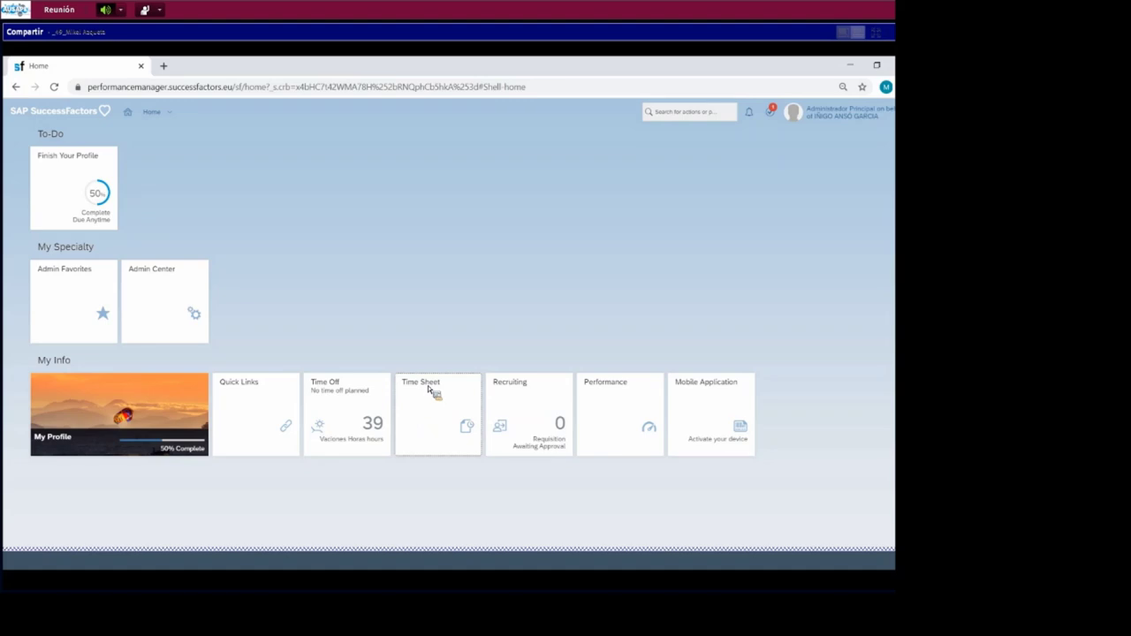
- In the employee's time sheet for 11–17 May, record Monday's planned 8:30 hours and expand the details
click(430, 389)
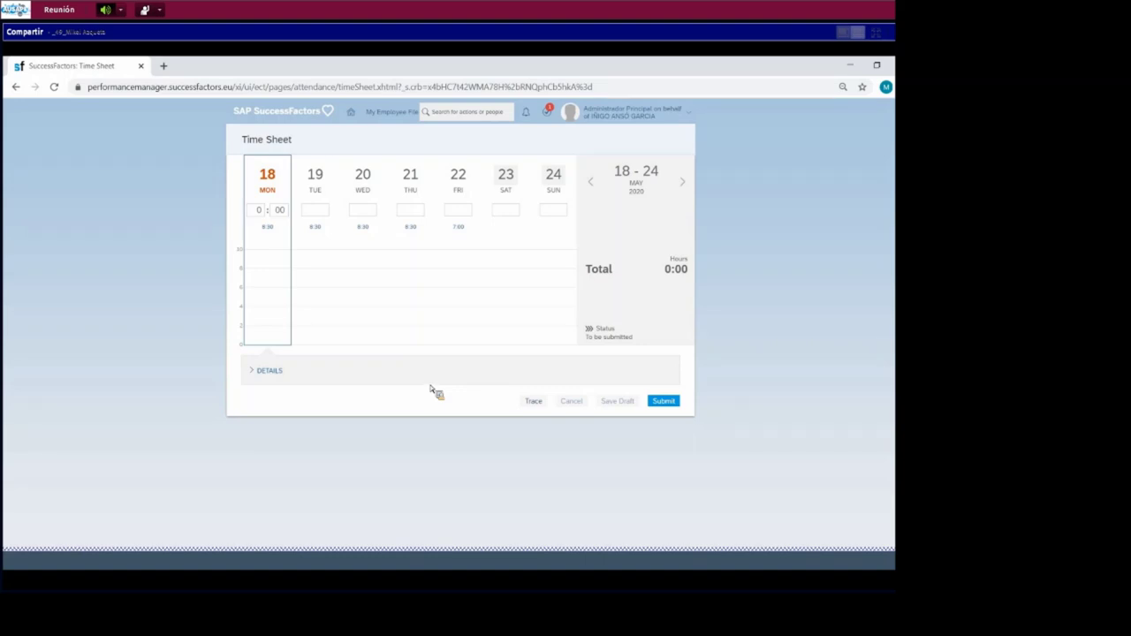
click(595, 187)
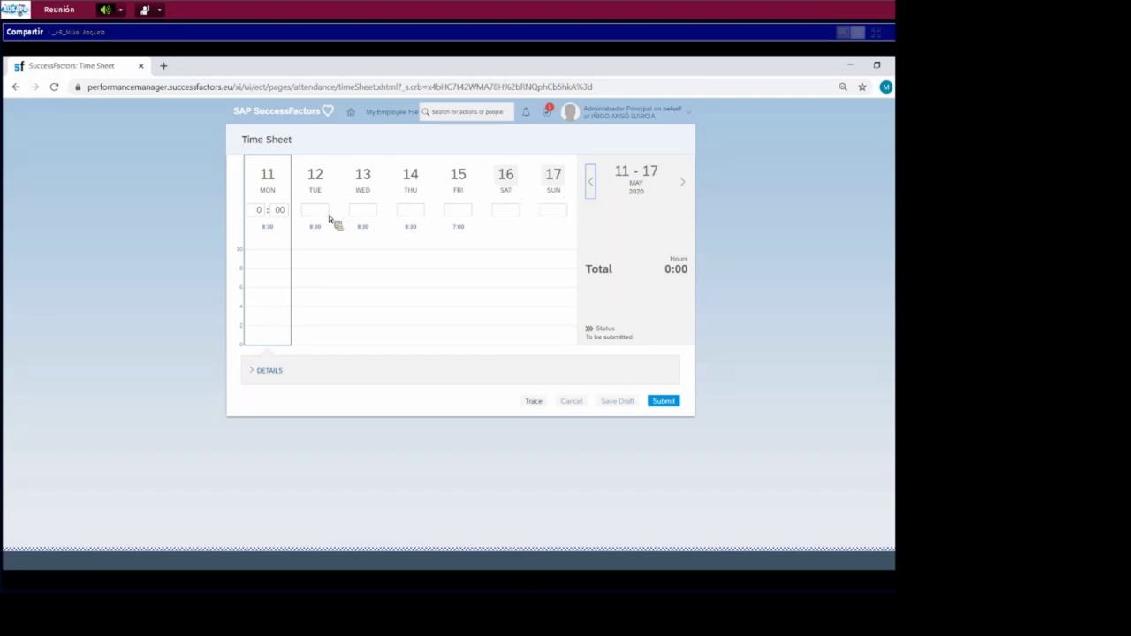
click(273, 232)
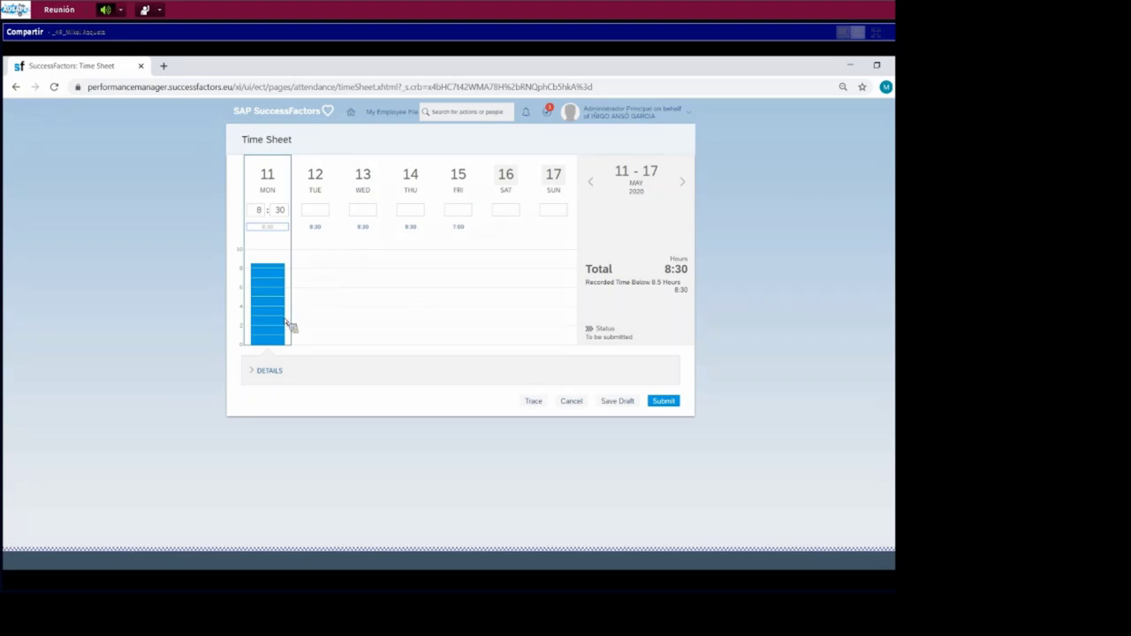
click(263, 372)
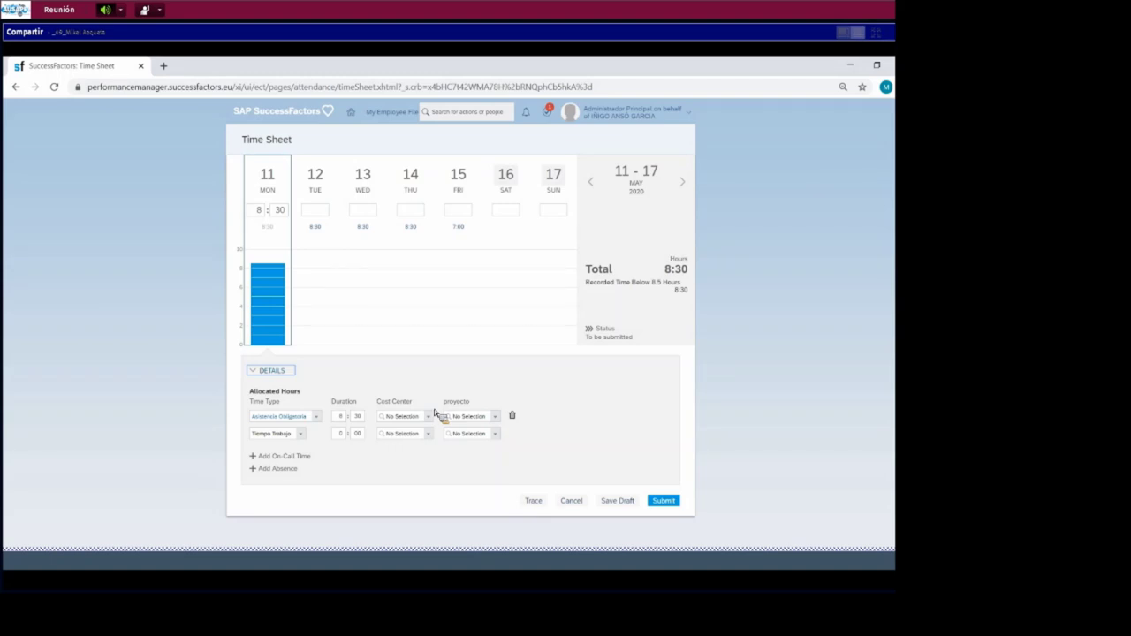
- Assign cost center Centro de Coste Pamplona to Monday's 8:30 line, leaving proyecto at No Selection
click(439, 415)
click(429, 417)
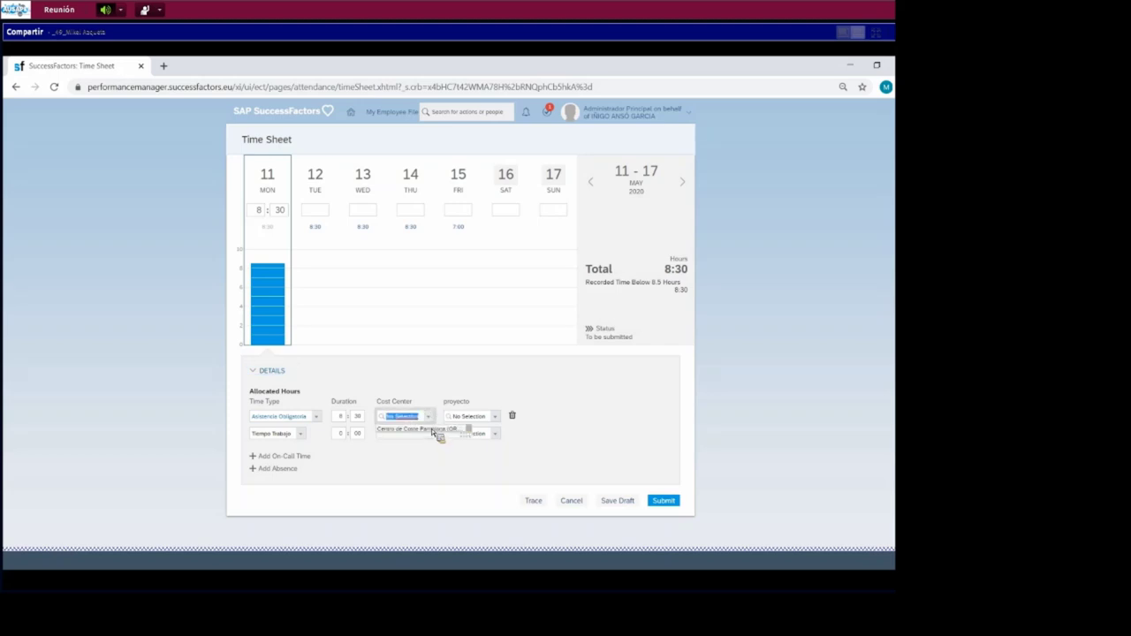
click(435, 429)
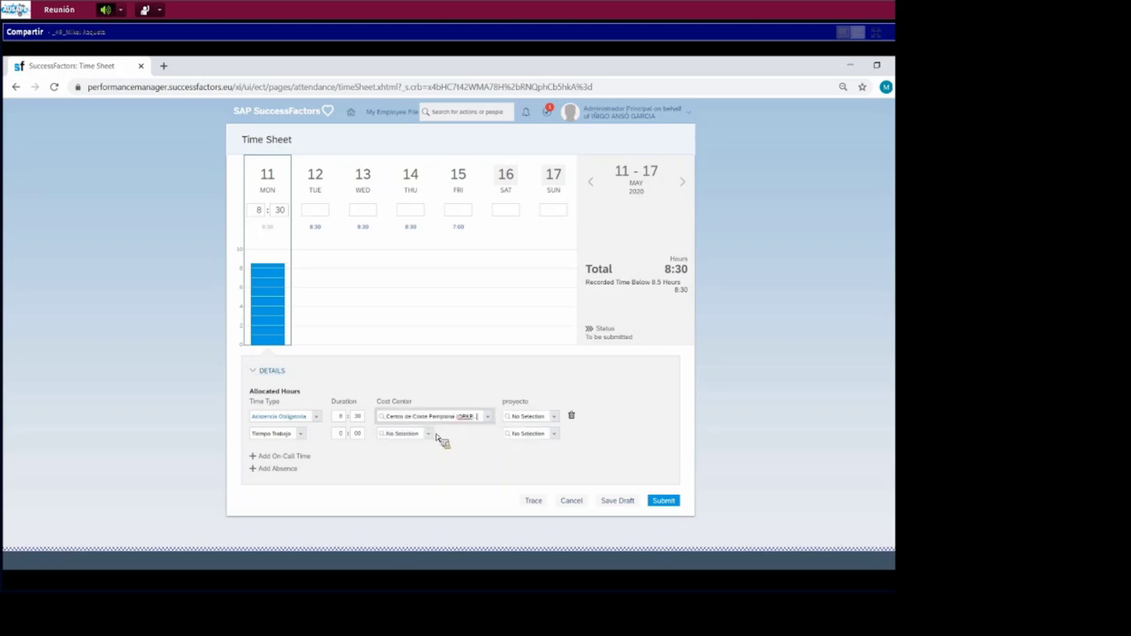
click(554, 417)
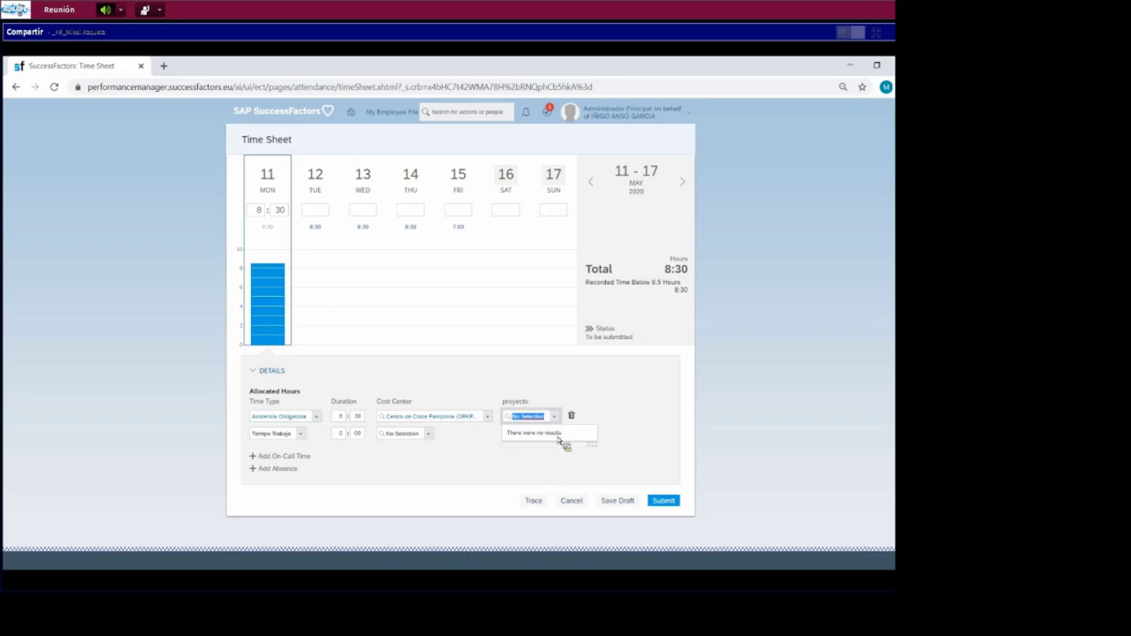
click(480, 385)
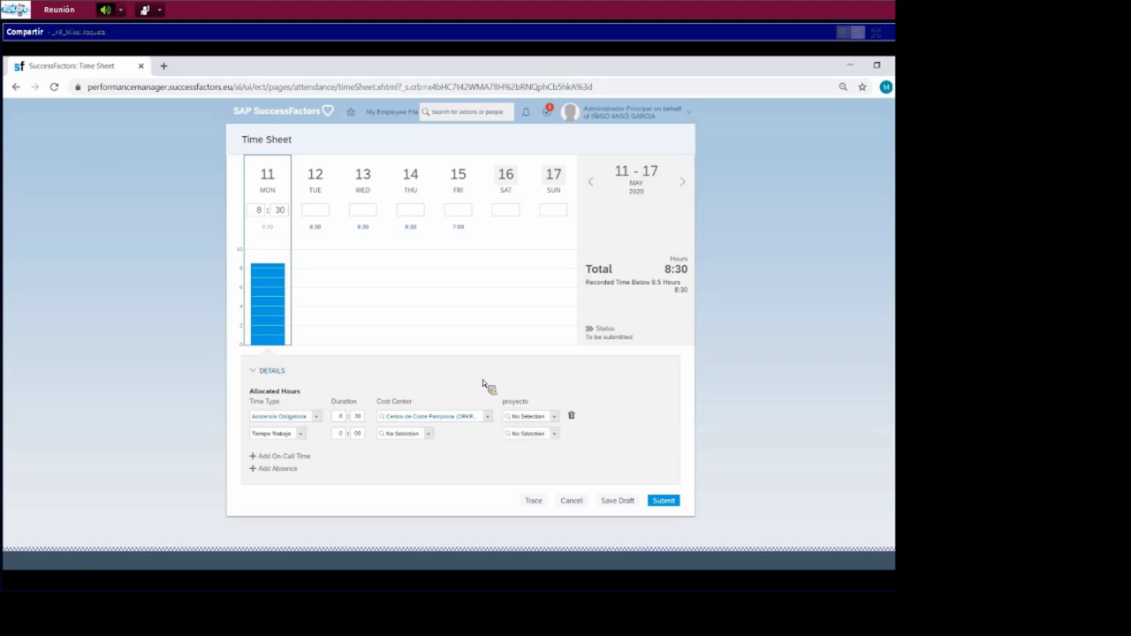
- Fill Tuesday with 9:00 hours and raise Monday to 10:00
click(327, 231)
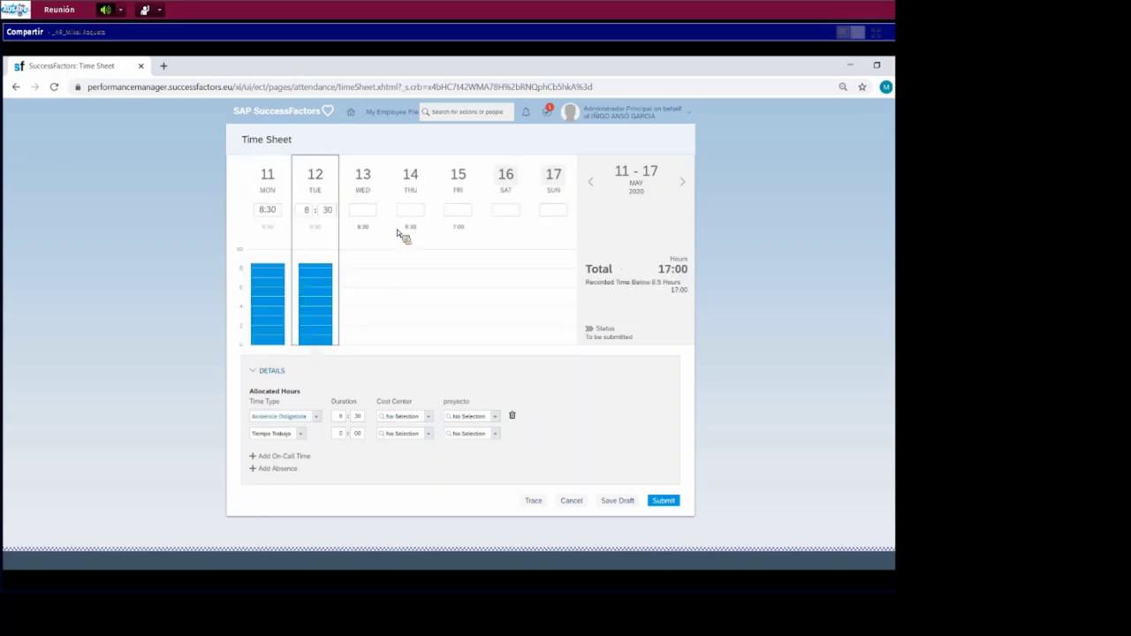
drag(323, 265, 320, 260)
click(276, 269)
drag(273, 266, 272, 253)
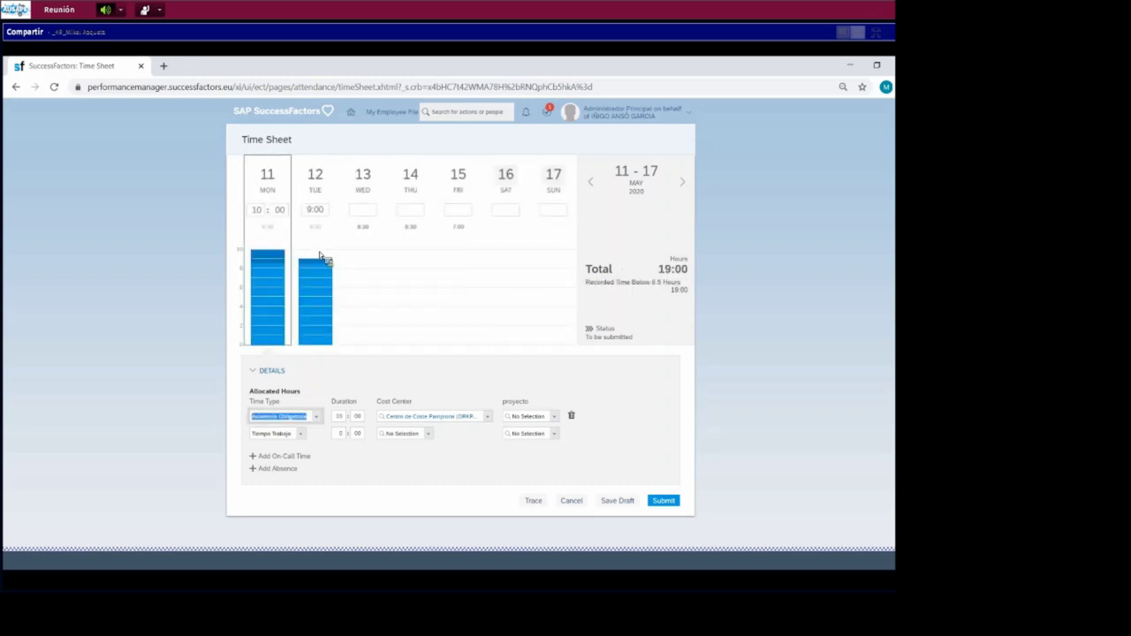
click(320, 255)
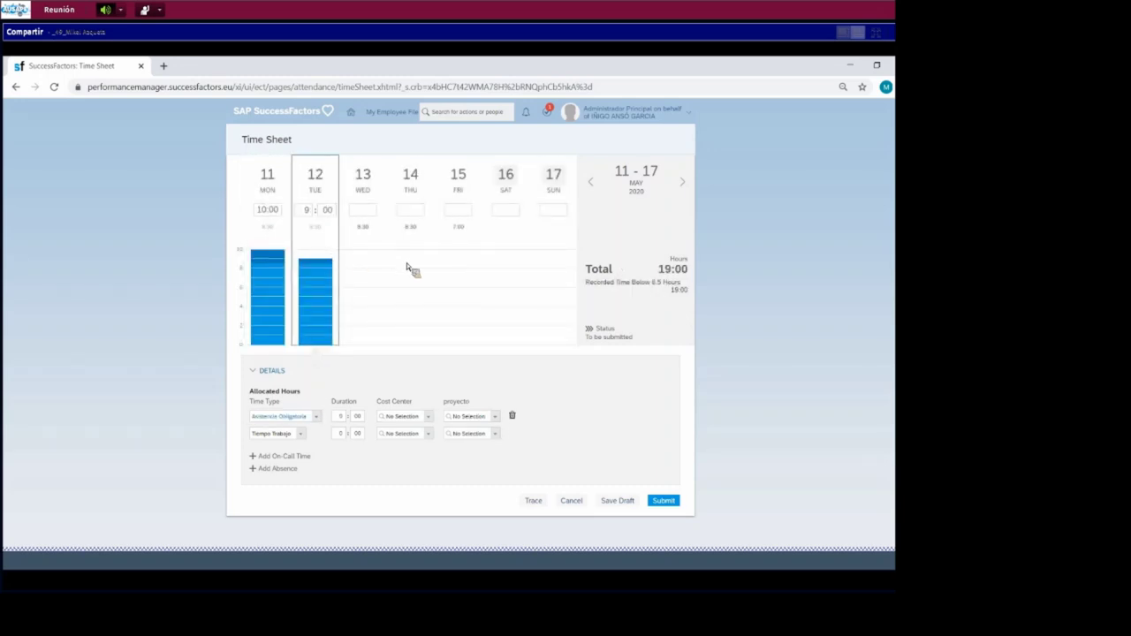
click(369, 237)
- Fill Wednesday and Thursday with 8:30 hours and Friday with 7:00, totalling 43:00
click(363, 228)
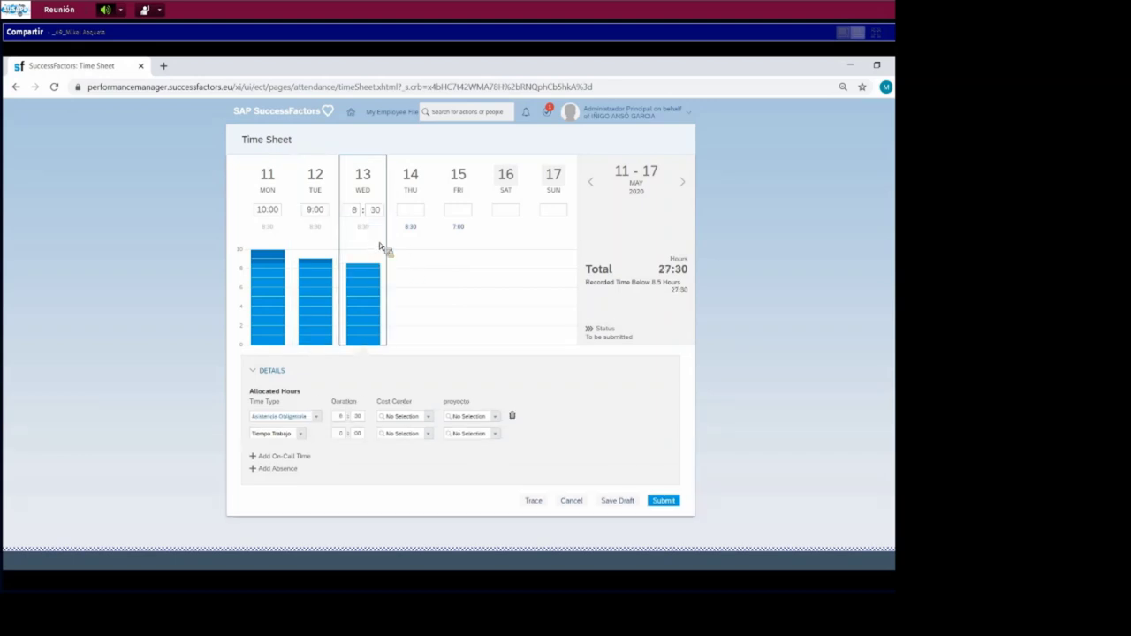
click(413, 227)
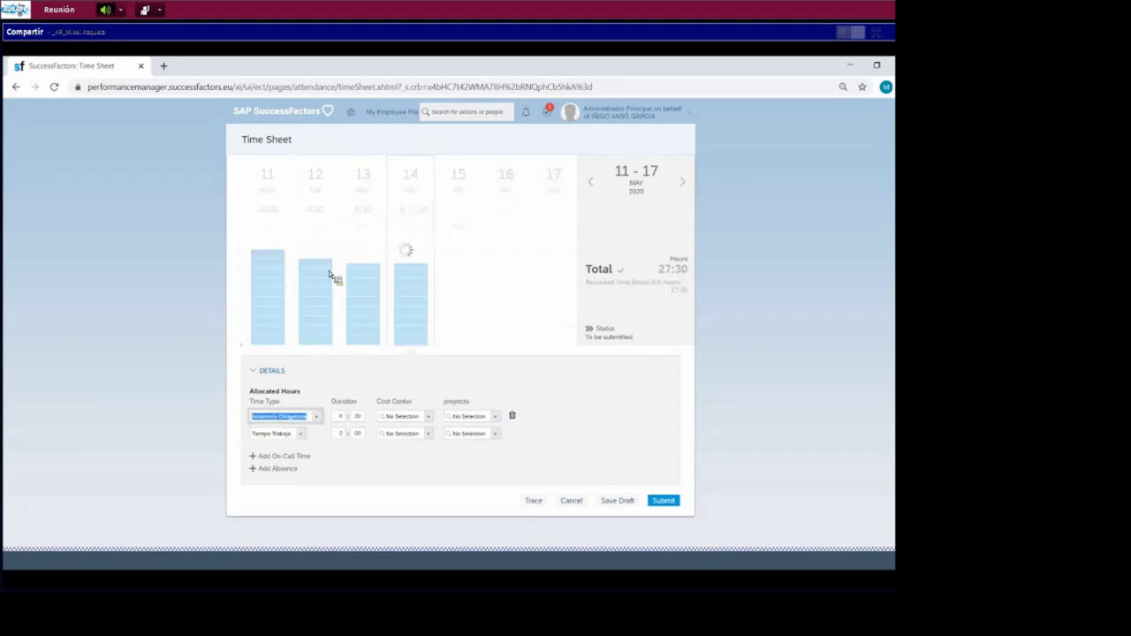
mouse_move(277, 267)
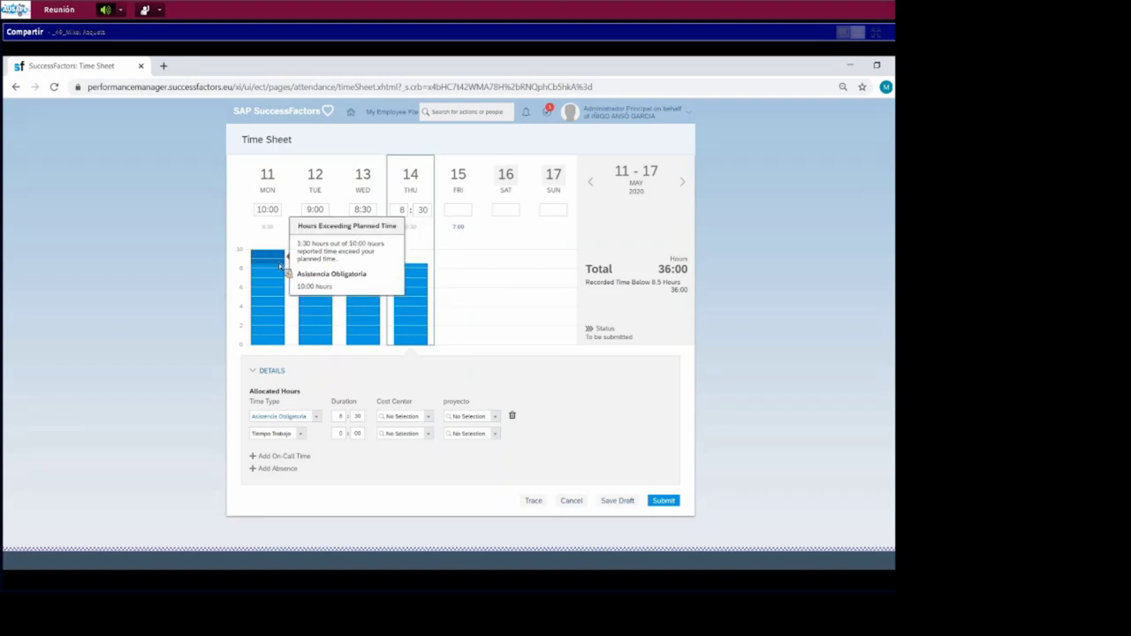
mouse_move(314, 266)
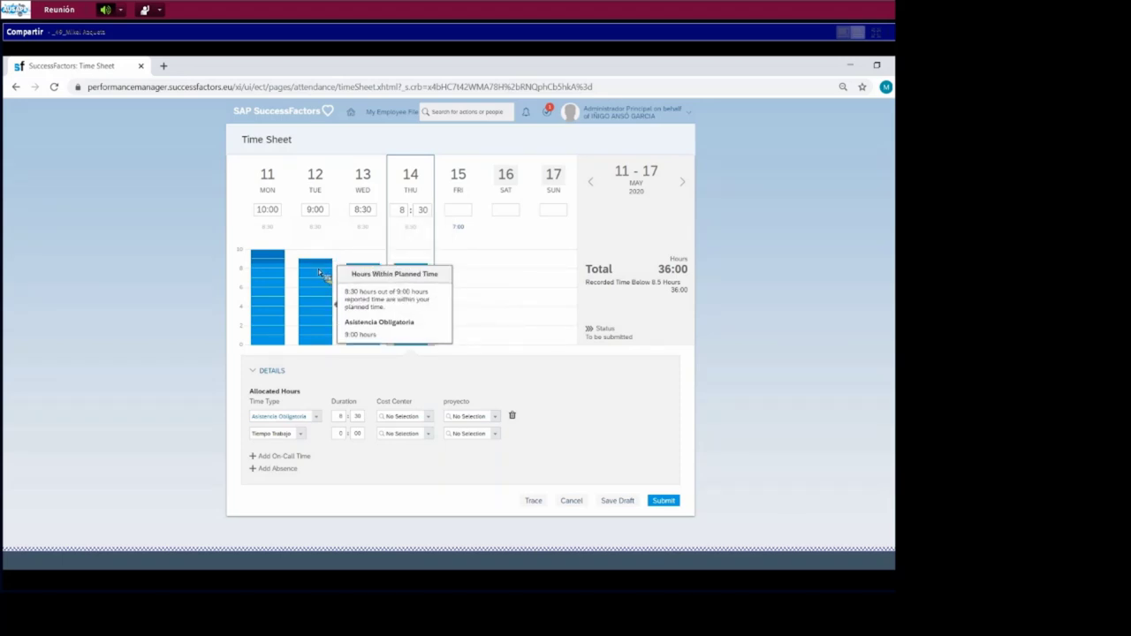
click(457, 251)
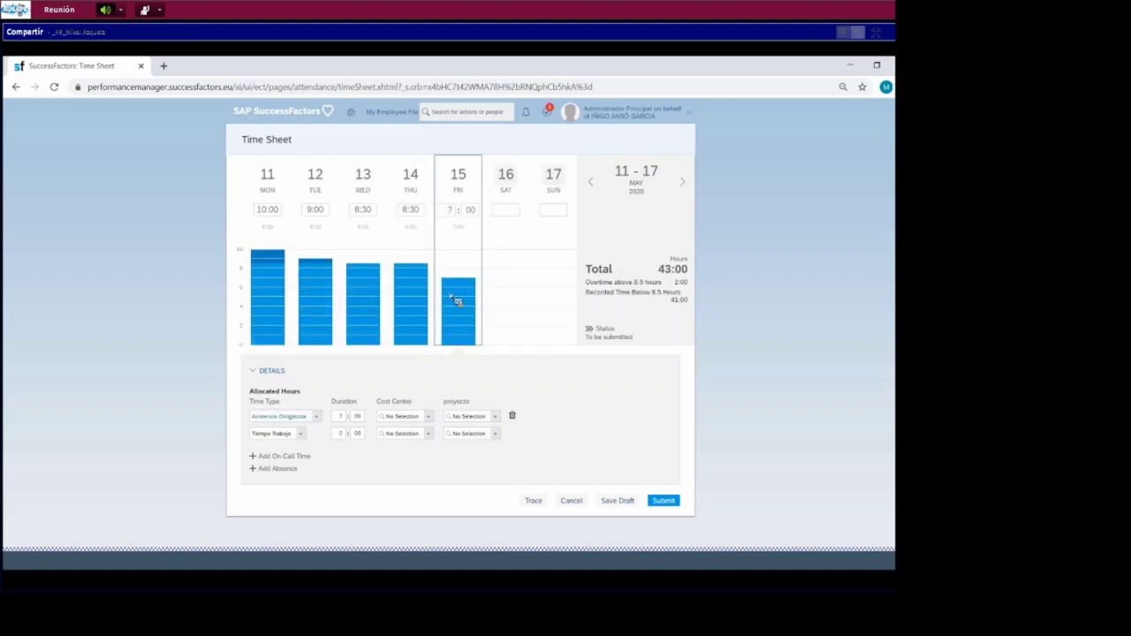
- Raise Wednesday to 9:00, Thursday to 10:00 and Friday to 8:00, then start submitting the week
click(365, 265)
drag(363, 265, 362, 260)
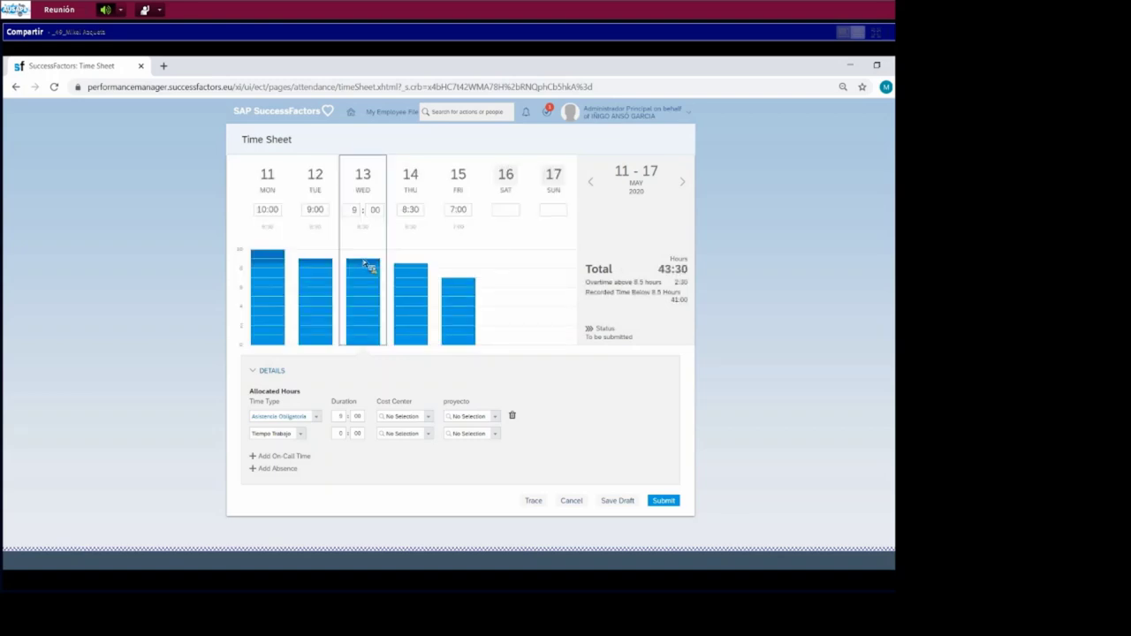
click(412, 258)
click(412, 251)
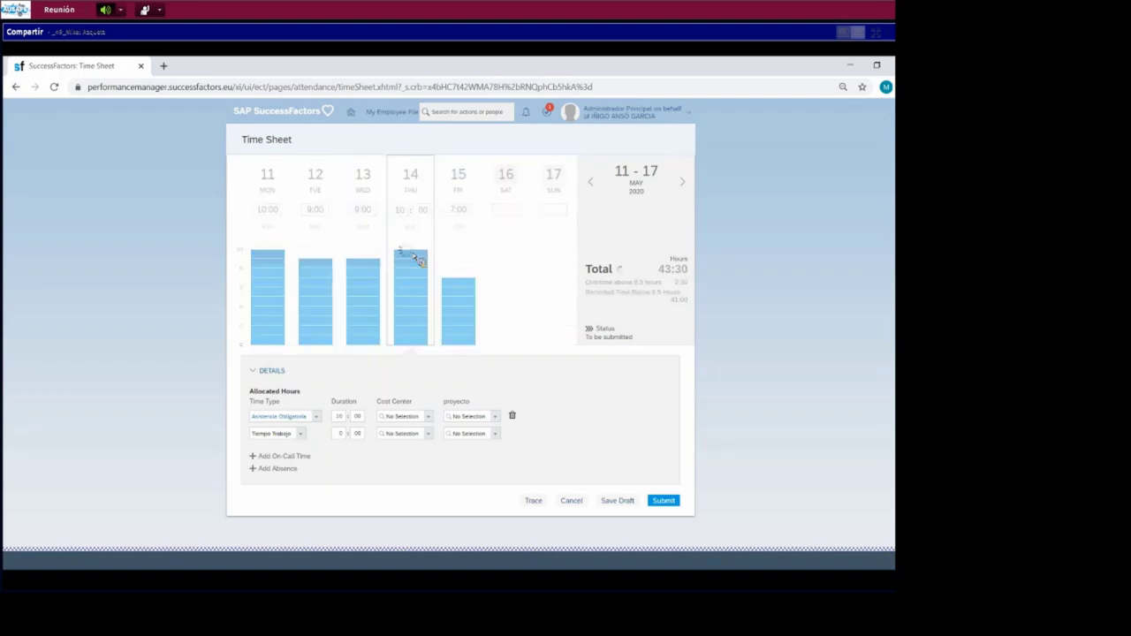
click(461, 283)
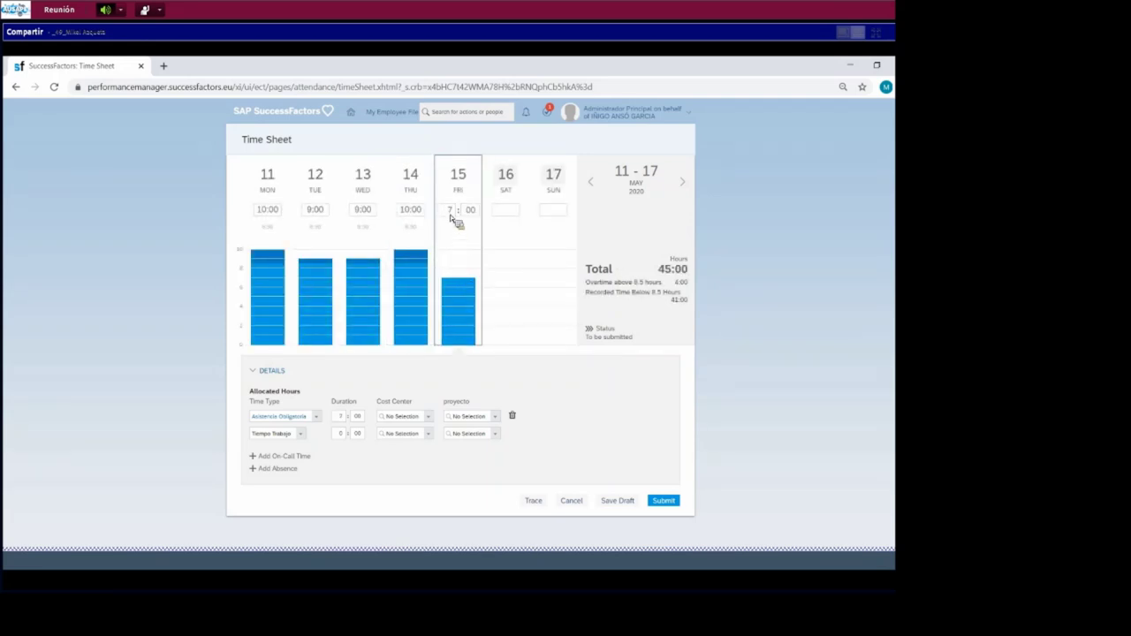
text(8)
key(Tab)
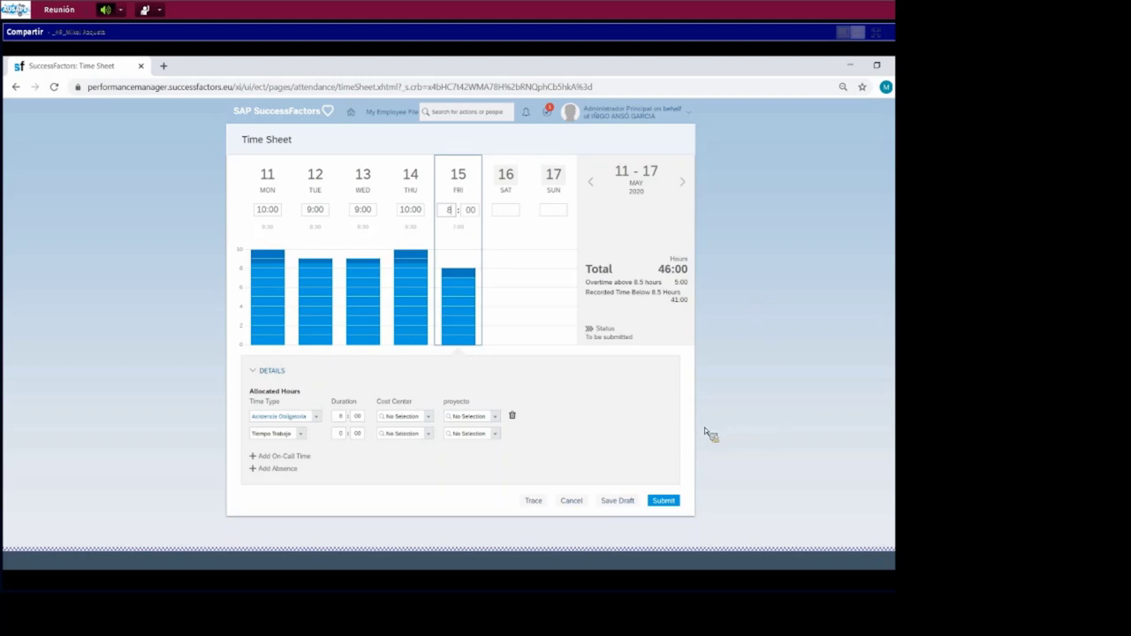
click(663, 501)
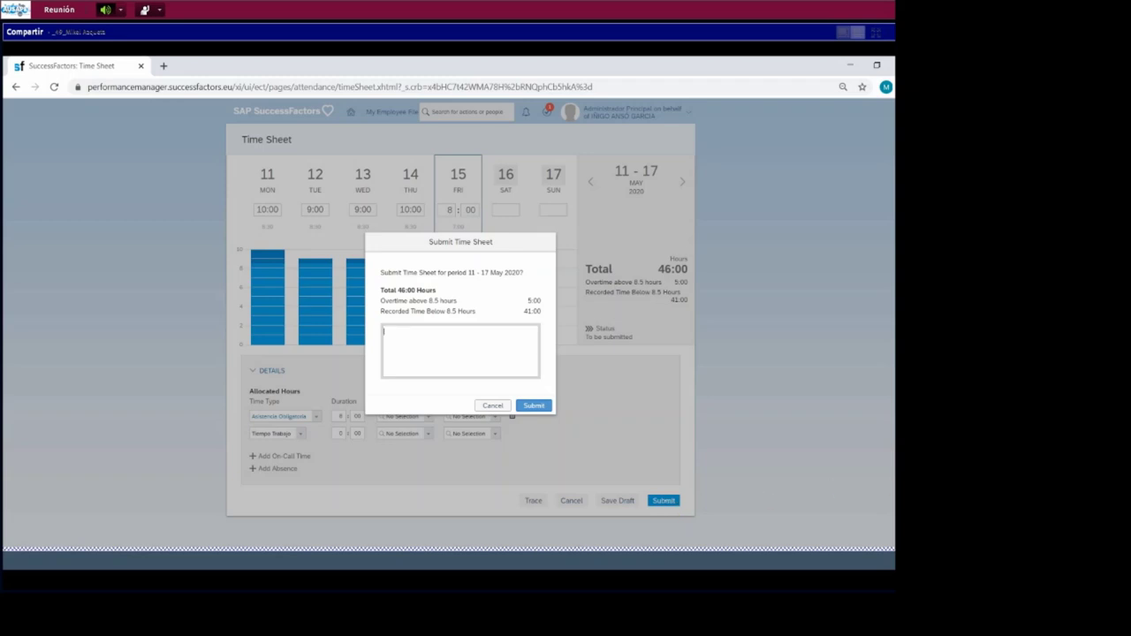
- Submit the 11–17 May time sheet and view its time valuation trace
click(485, 367)
click(539, 407)
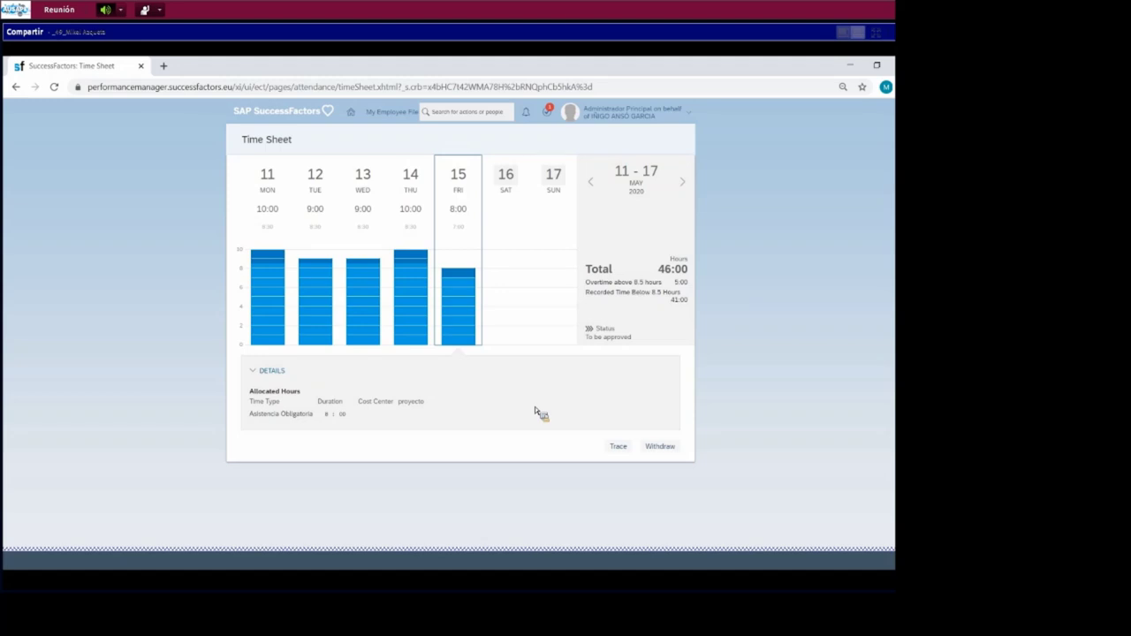
click(619, 447)
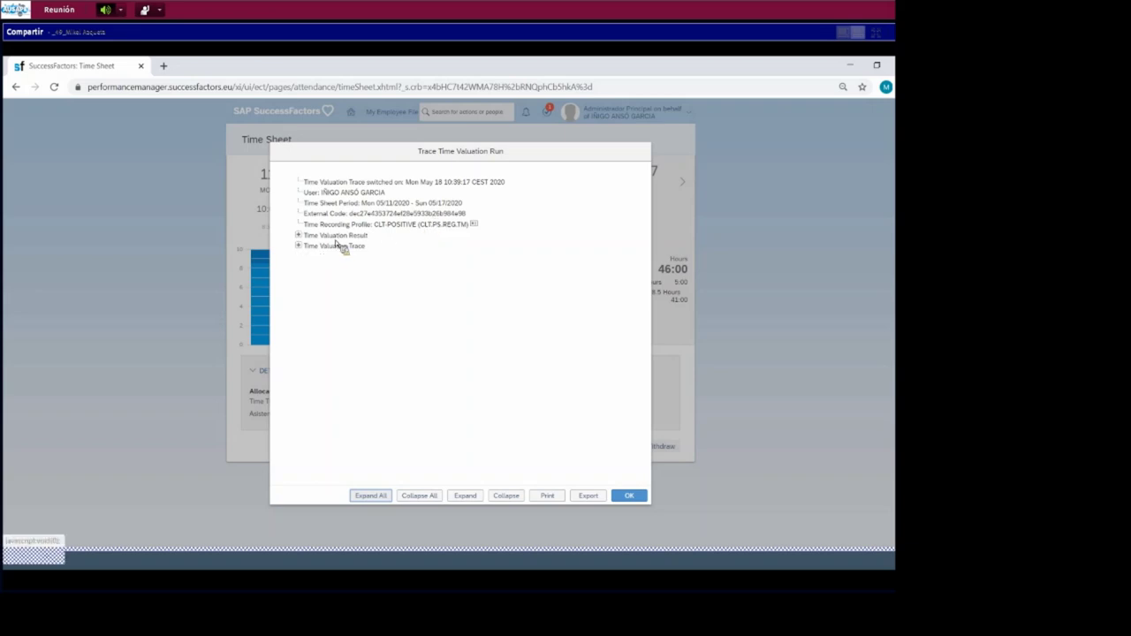
click(299, 235)
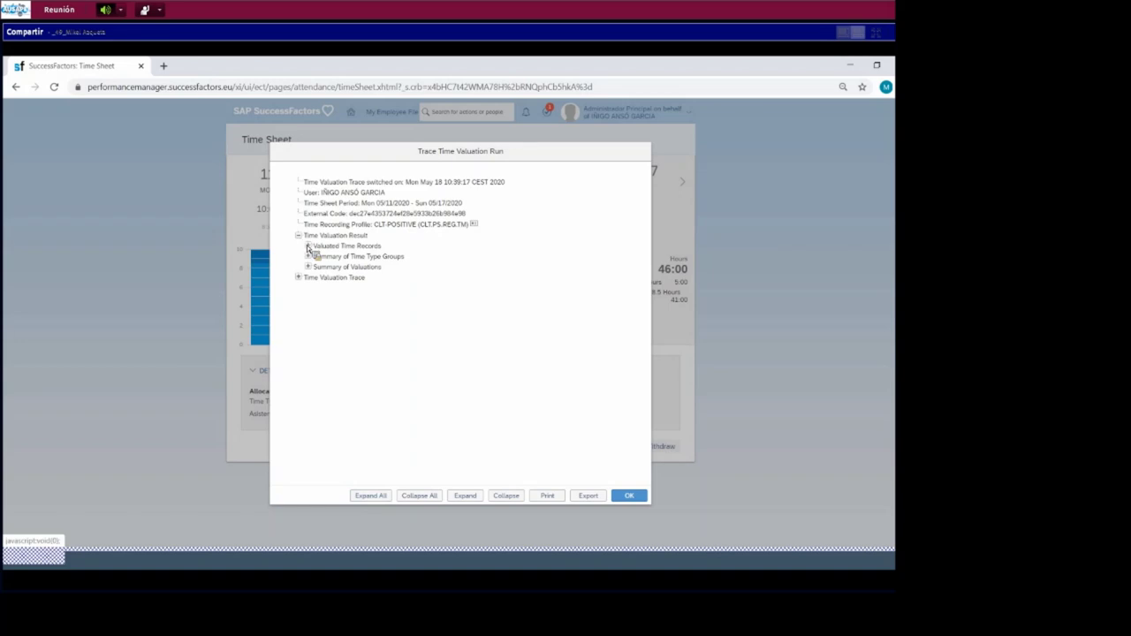
click(308, 245)
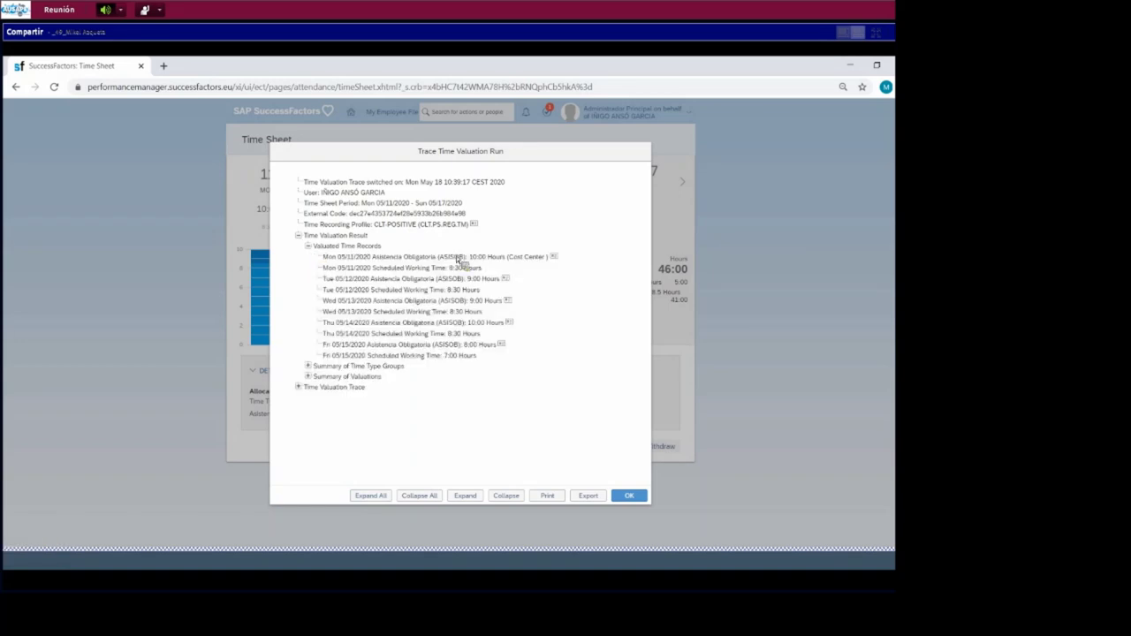
click(308, 365)
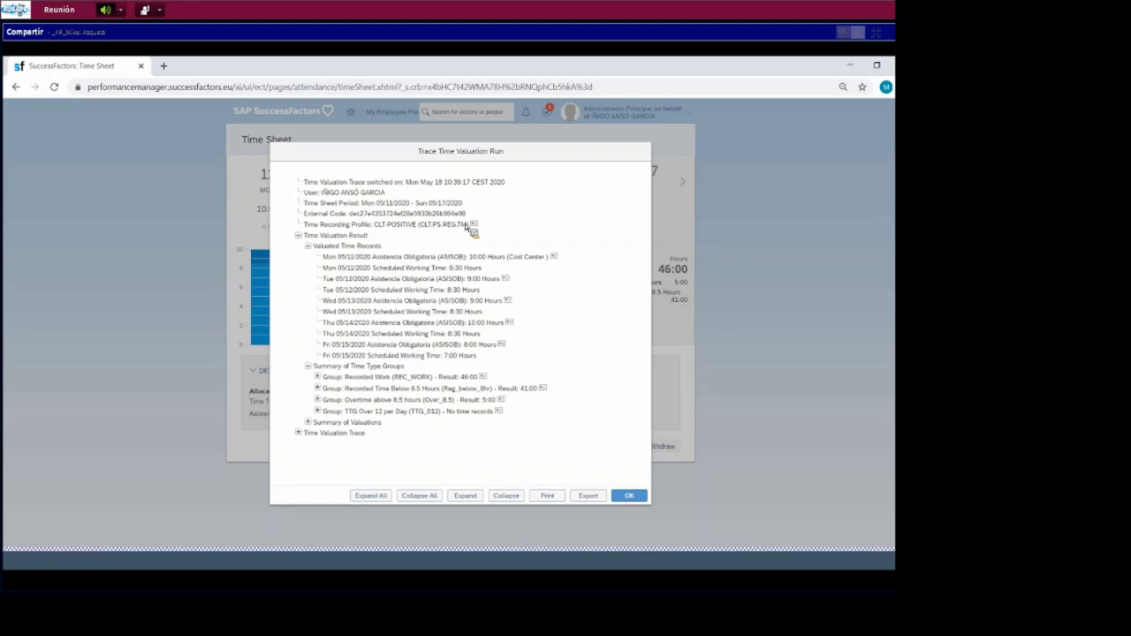
click(315, 422)
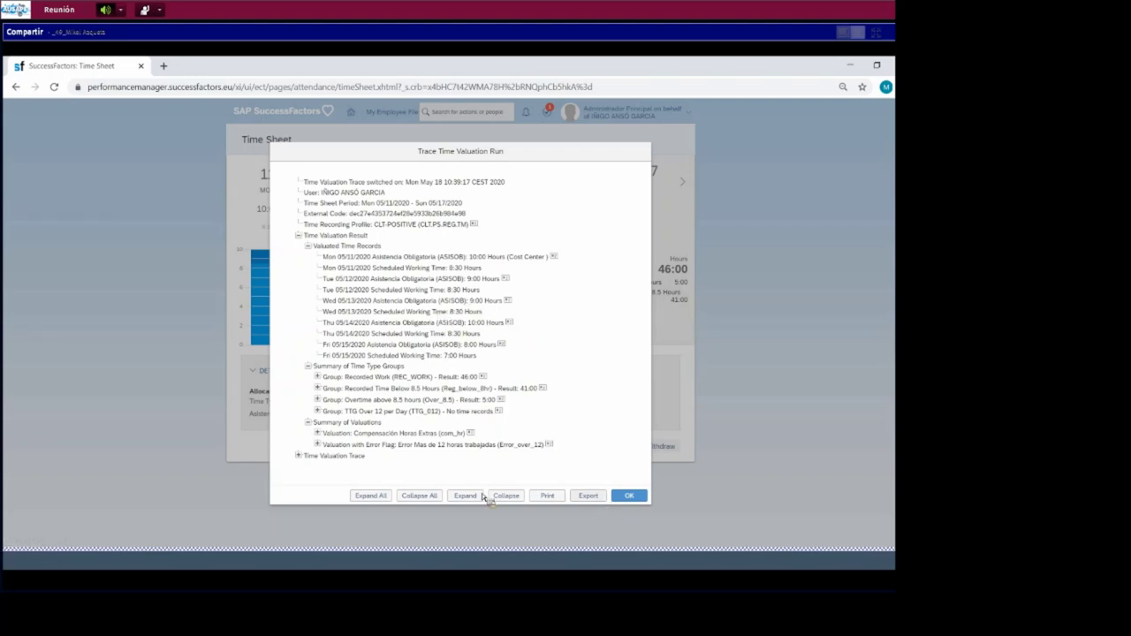
click(305, 458)
scroll(424, 424, down, 1)
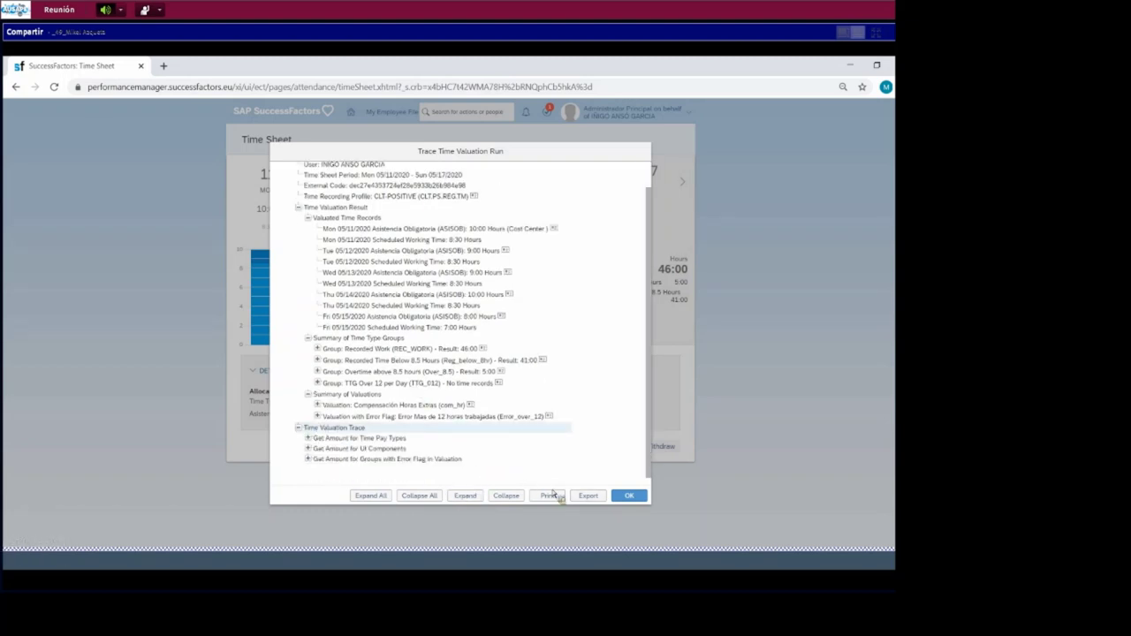
click(629, 495)
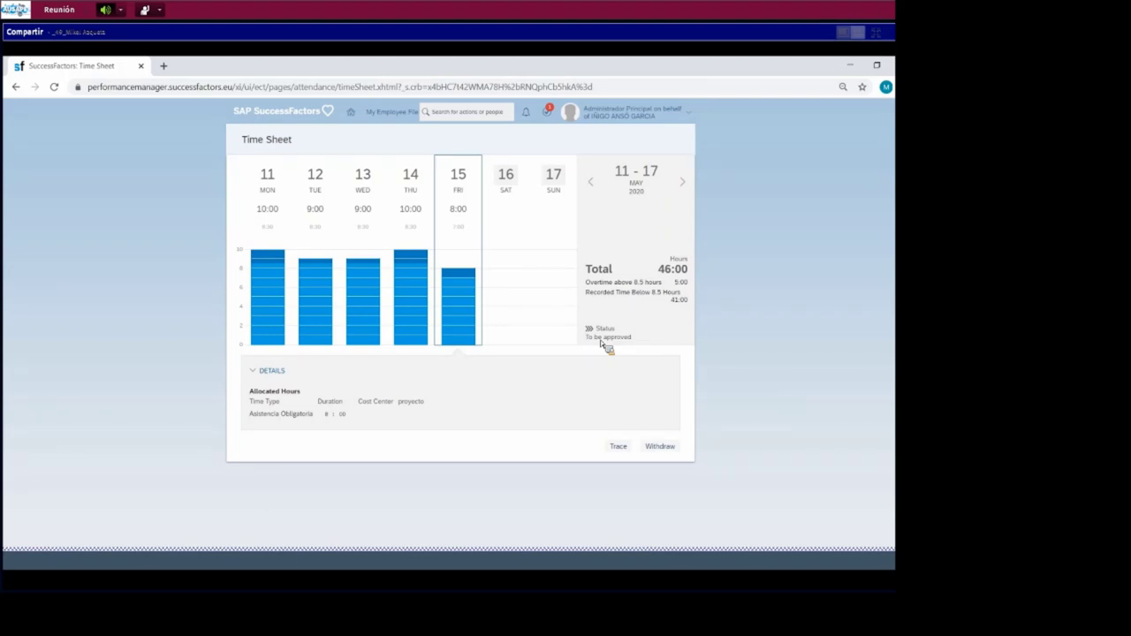
- Switch the proxy to the approving manager by searching their name and confirming
drag(588, 339, 661, 346)
click(682, 116)
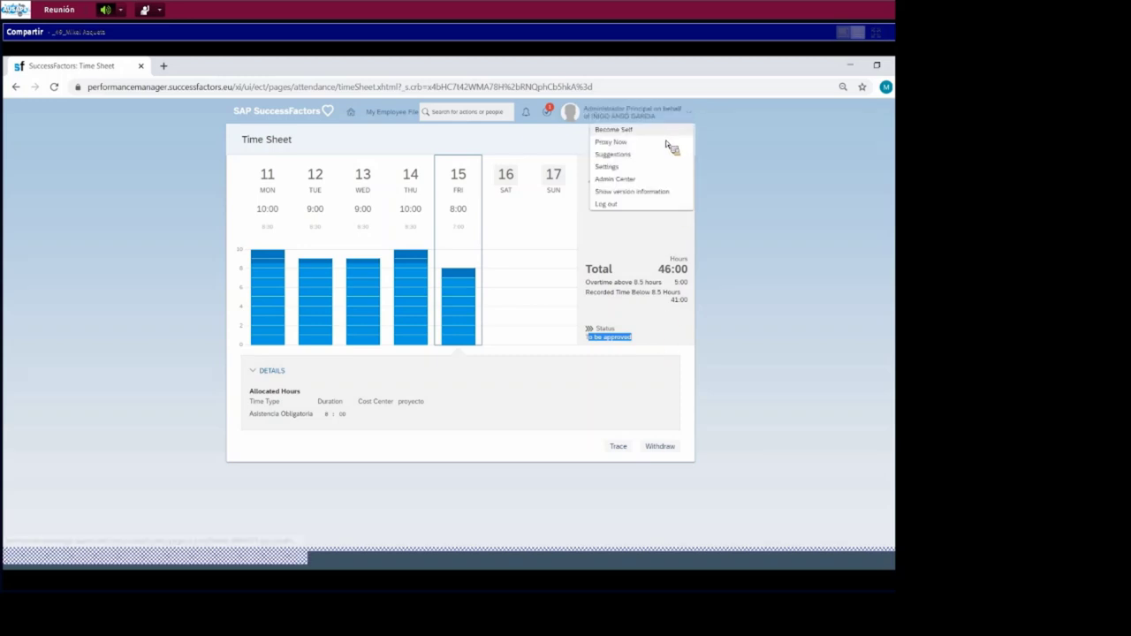
click(667, 144)
text(JONI)
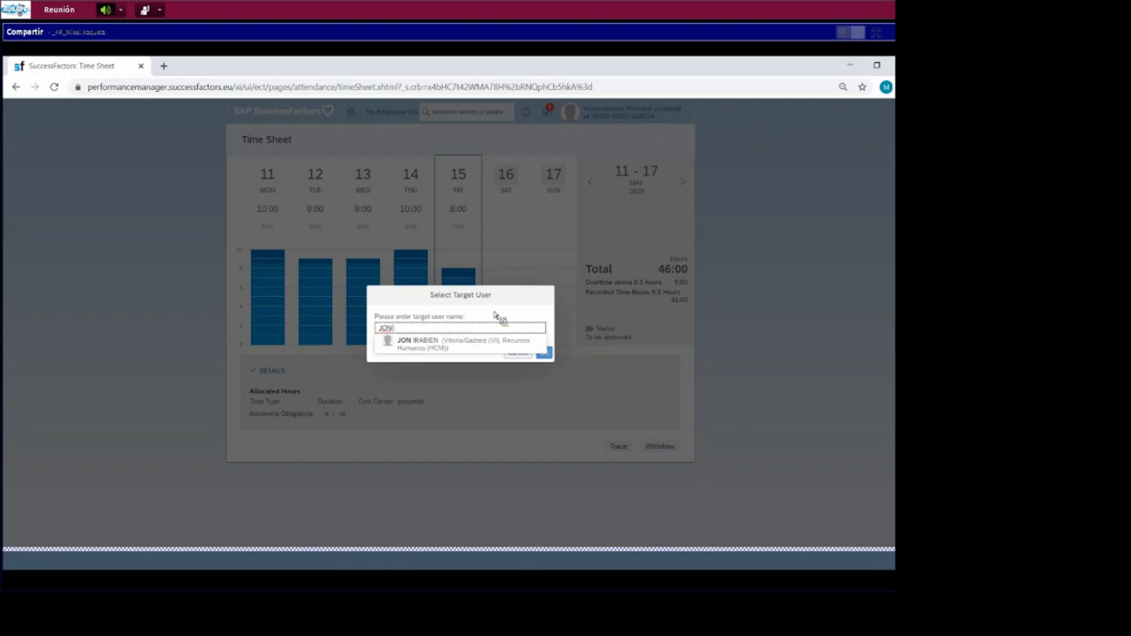
click(535, 346)
click(544, 352)
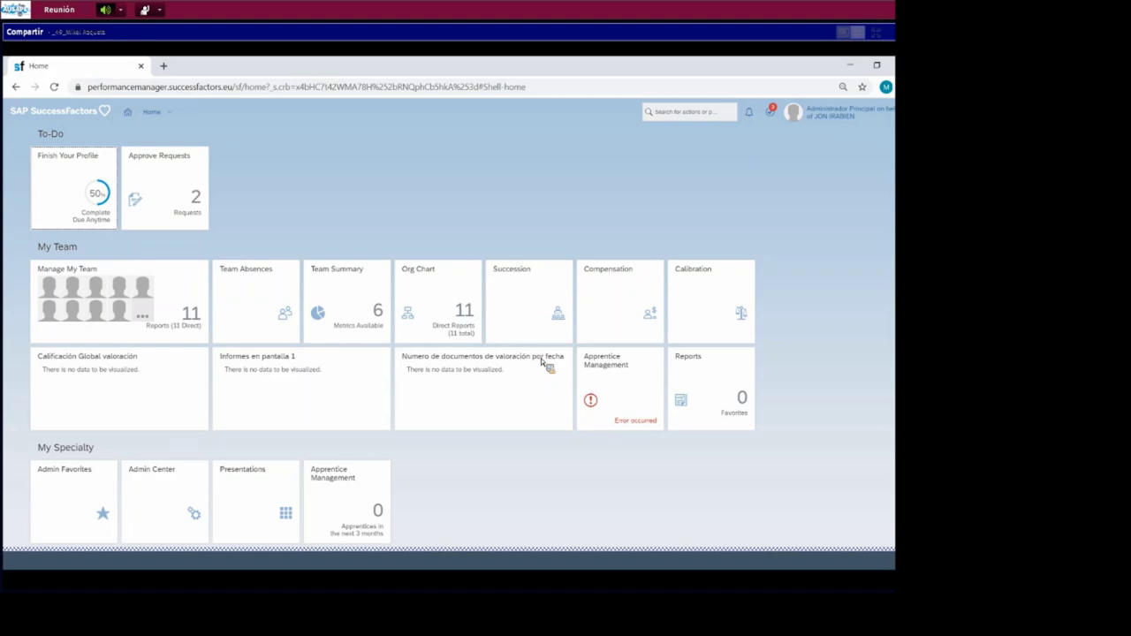
- From Approve Requests, open the employee's 05/11–05/17/2020 time sheet workflow request
click(175, 189)
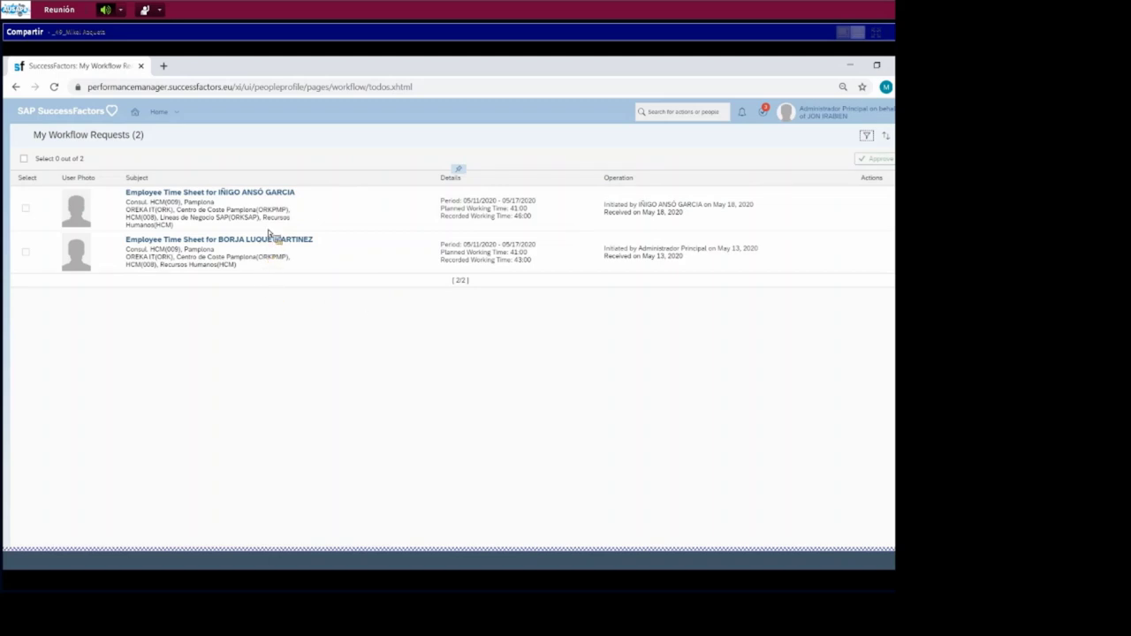
click(32, 213)
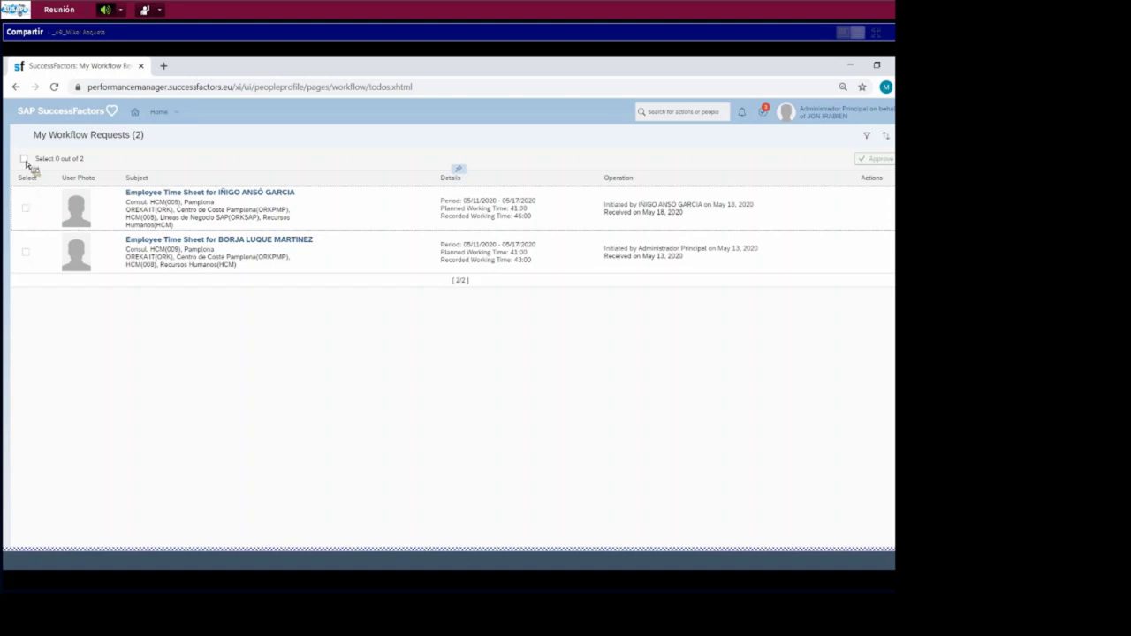
click(24, 159)
click(30, 255)
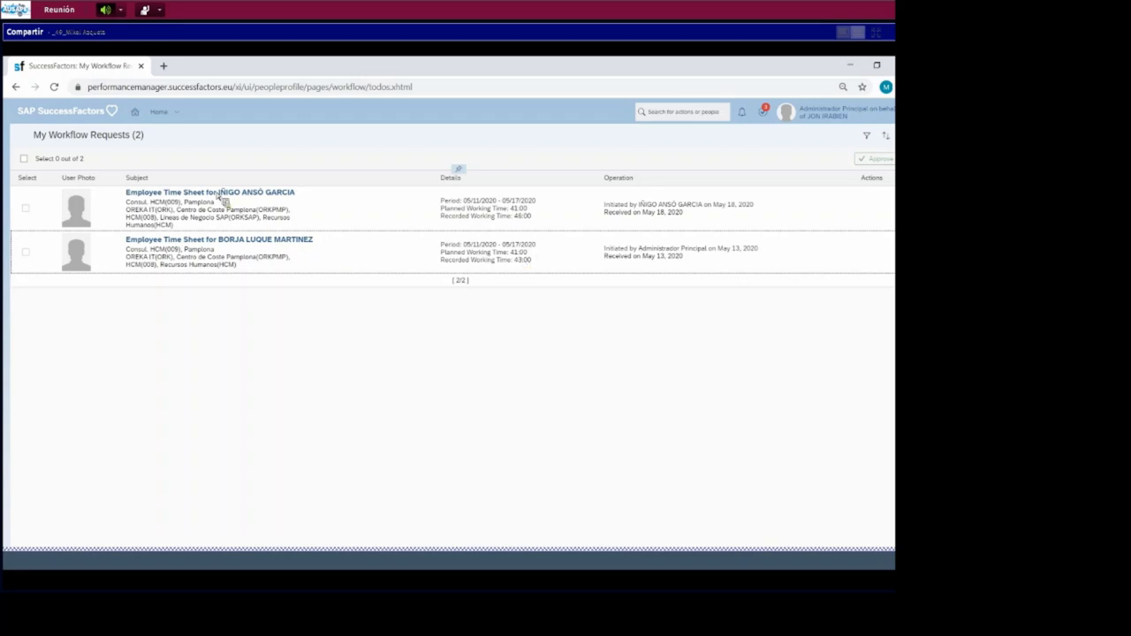
click(190, 194)
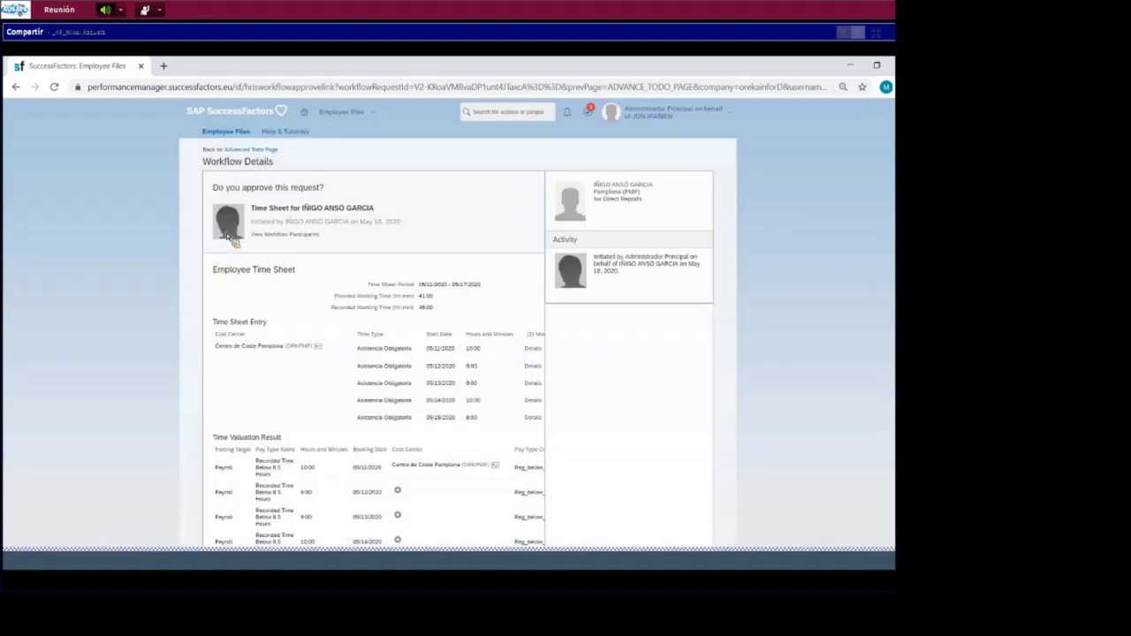
- Scroll through the workflow details to review daily hours and the 5:00 overtime valuation
scroll(404, 240, down, 4)
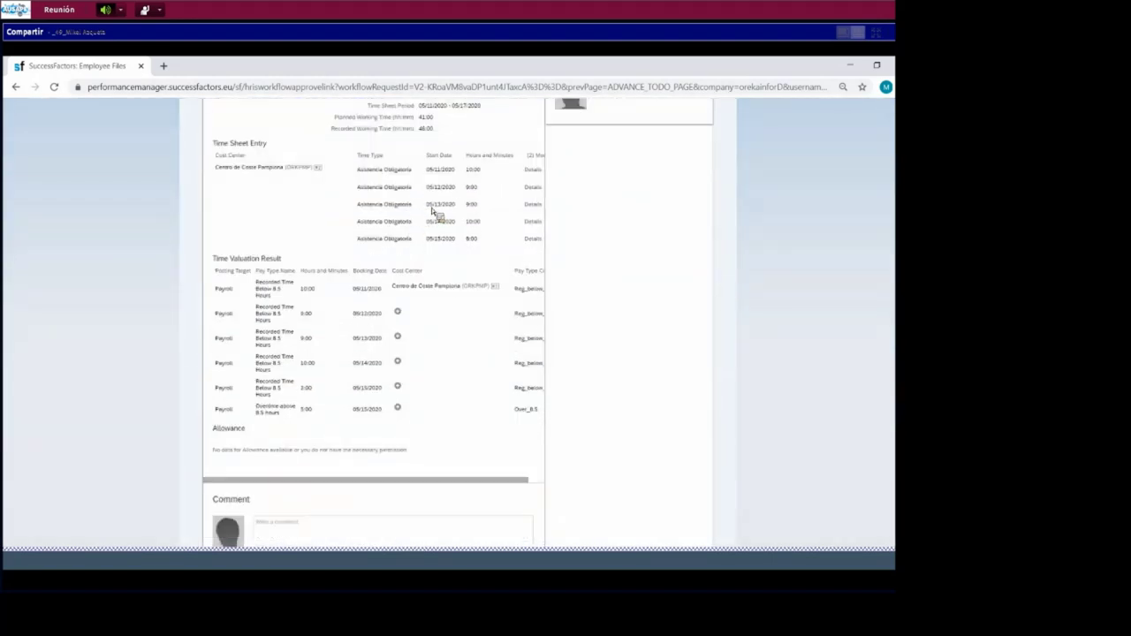
scroll(432, 212, down, 1)
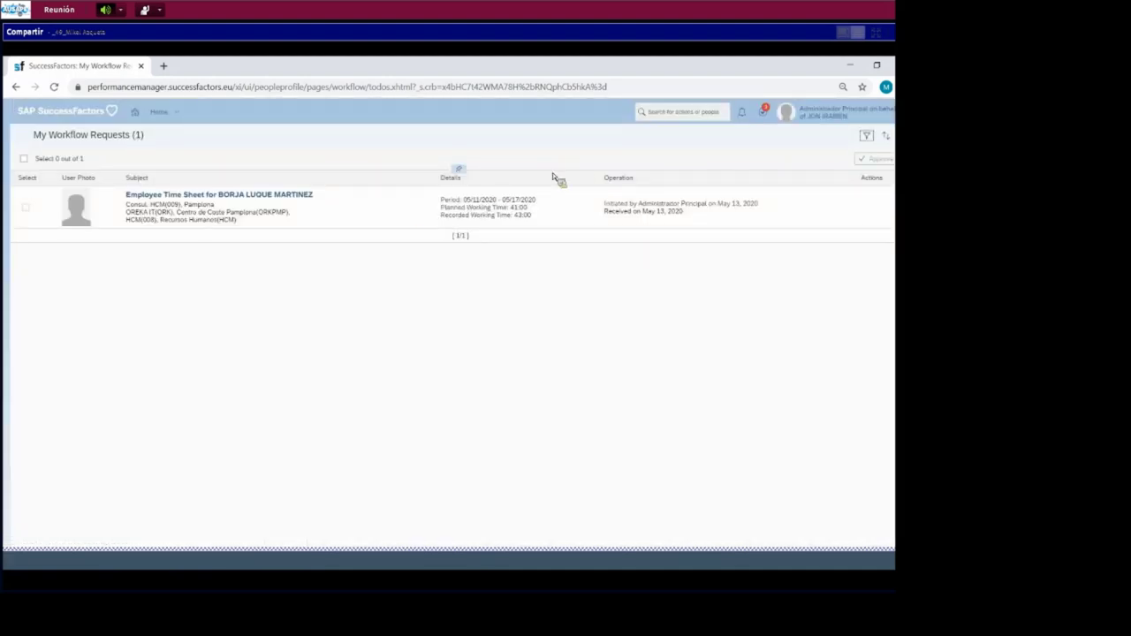
- Return to the Home page through the header navigation menu
click(819, 119)
click(823, 130)
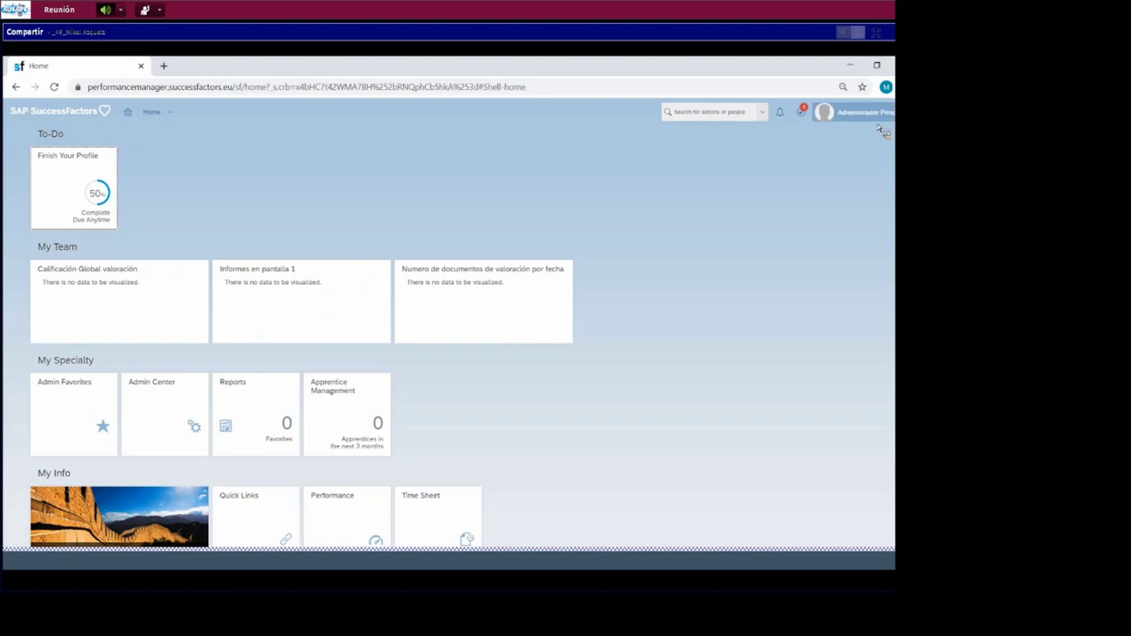
click(884, 121)
- Go from Admin Center to Time Management's Manage Time Off Structures page
click(845, 167)
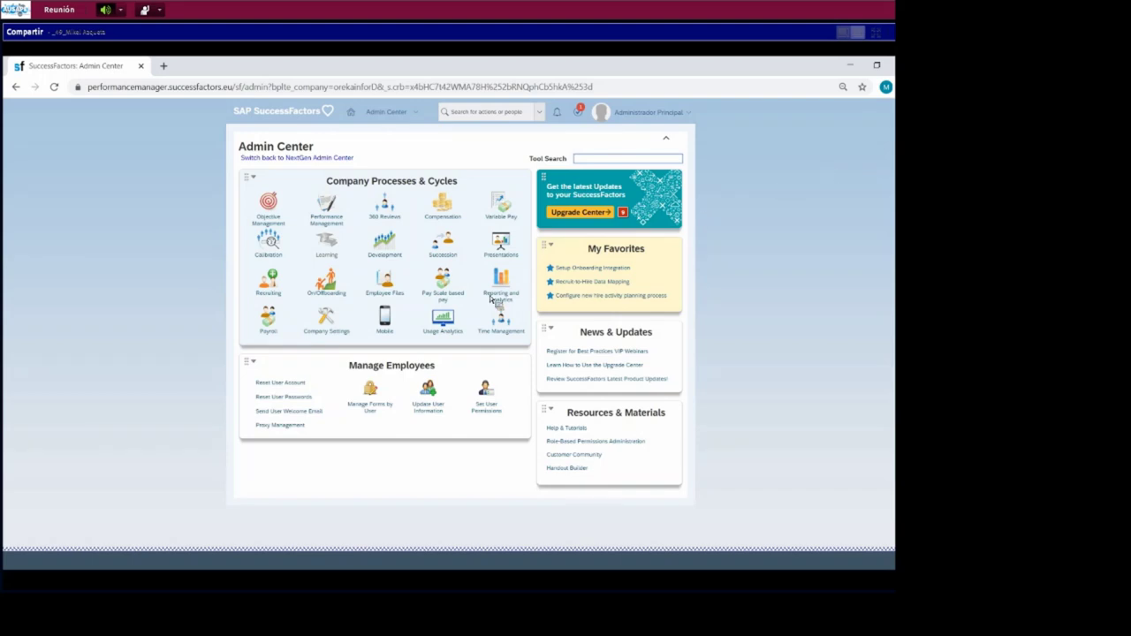
click(519, 330)
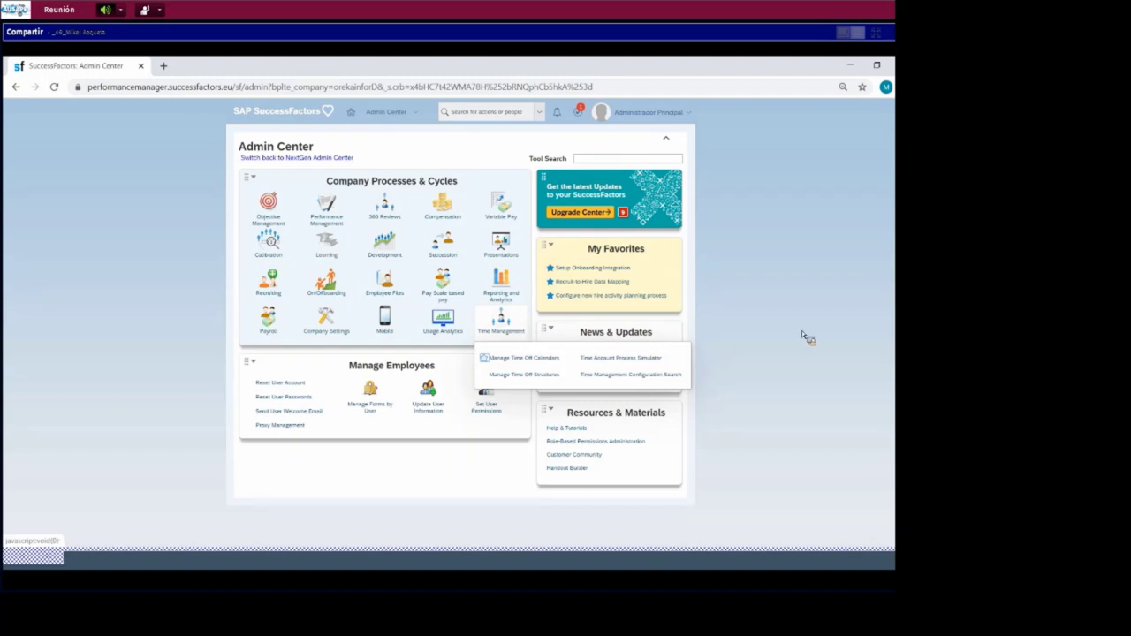
click(558, 376)
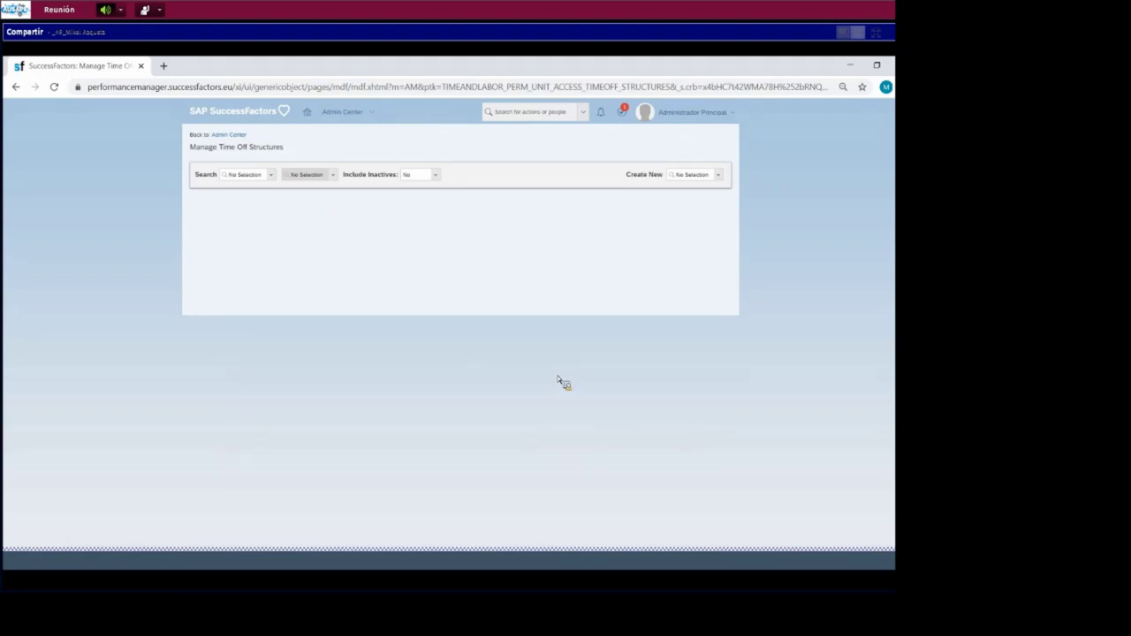
- Start a new Time Account record and assign it to the employee
click(718, 175)
text(fime ac)
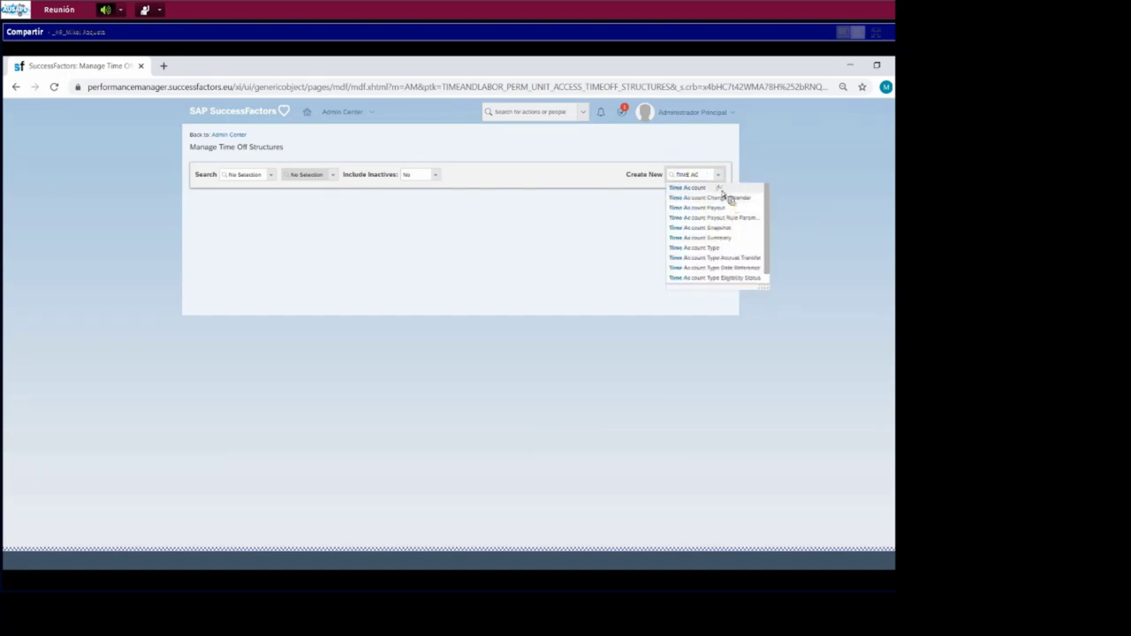
click(720, 189)
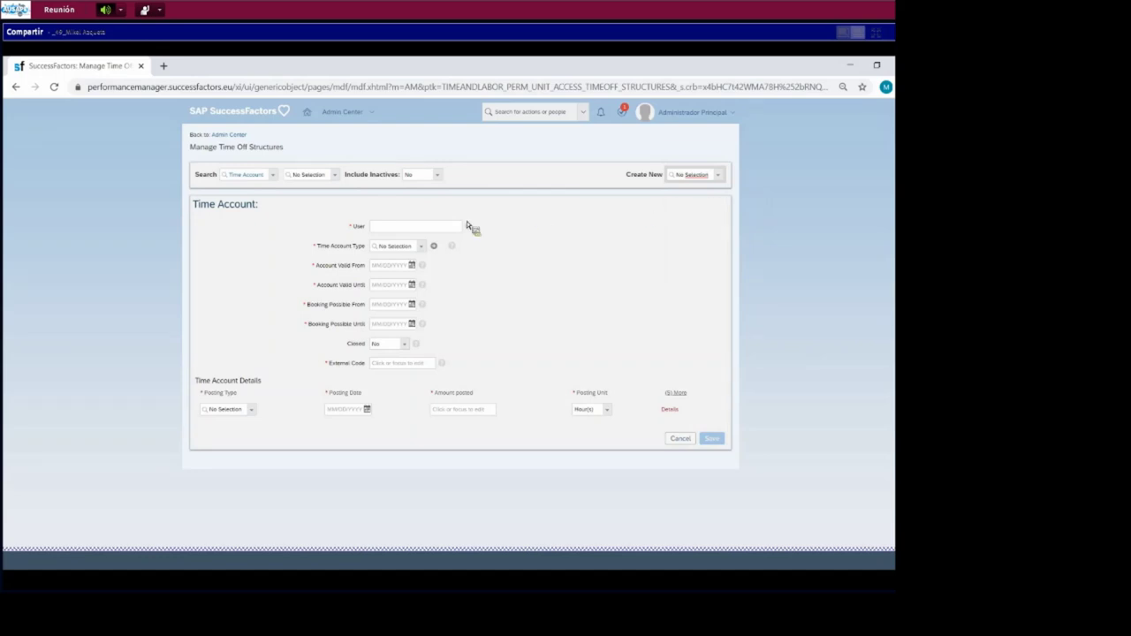
click(421, 228)
text(FIIGO)
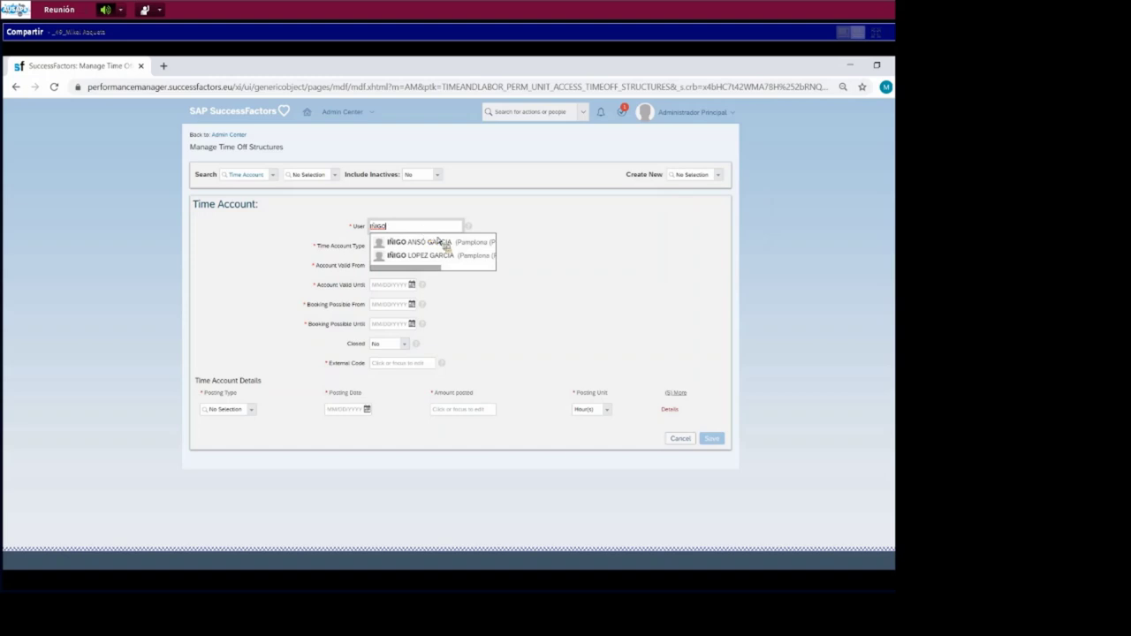
click(436, 239)
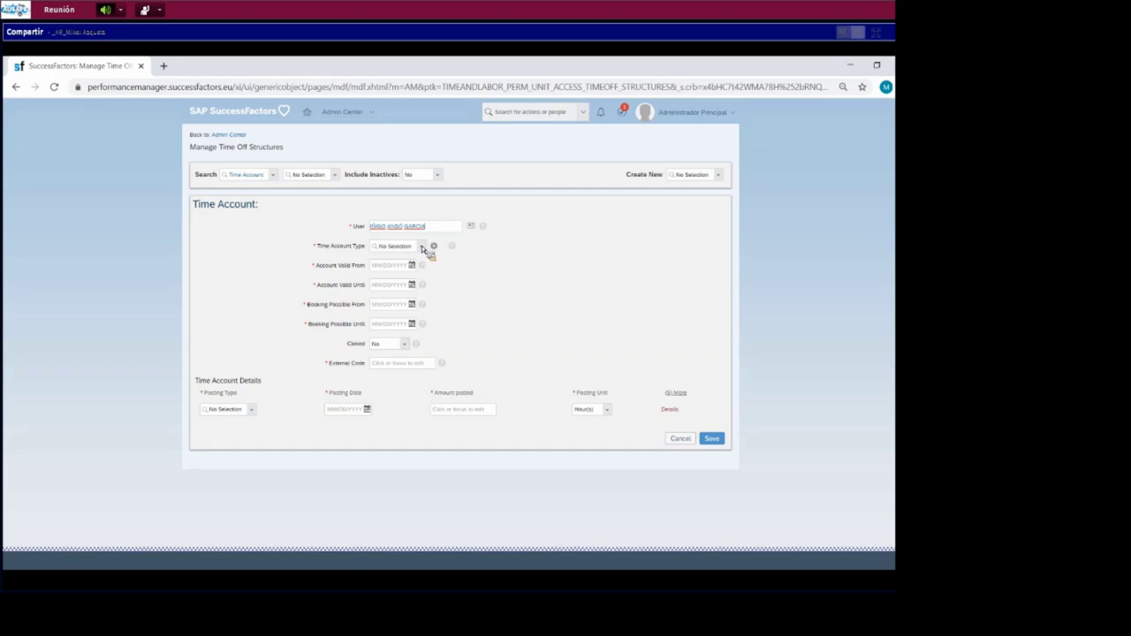
- Choose the Contingente de Horas Extras account type, valid until 12/31/2020
click(421, 246)
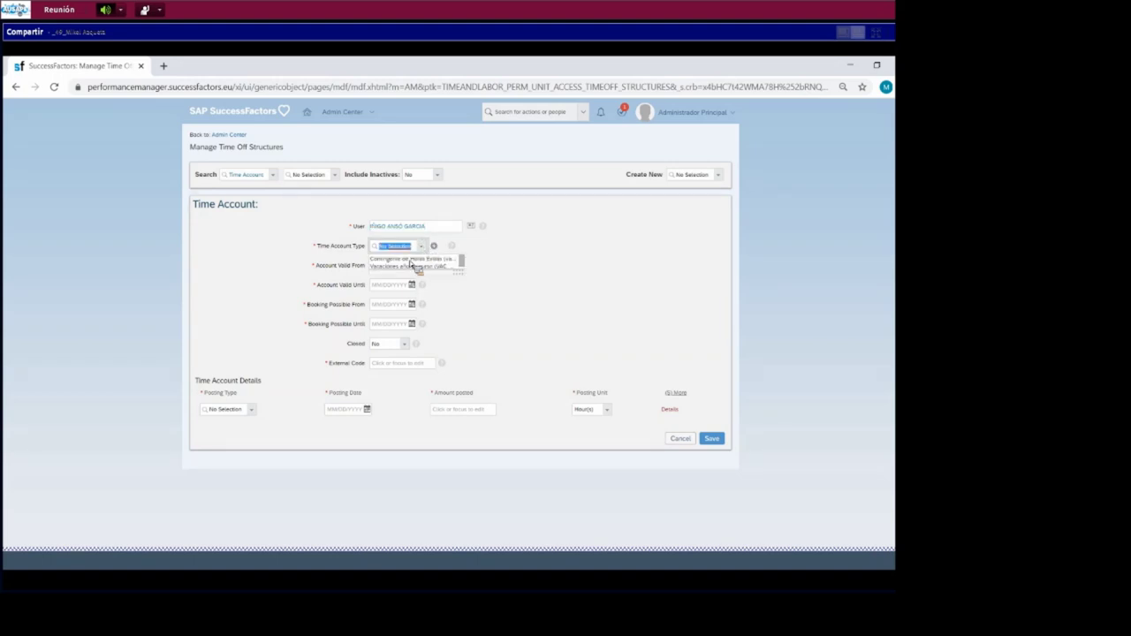
click(411, 258)
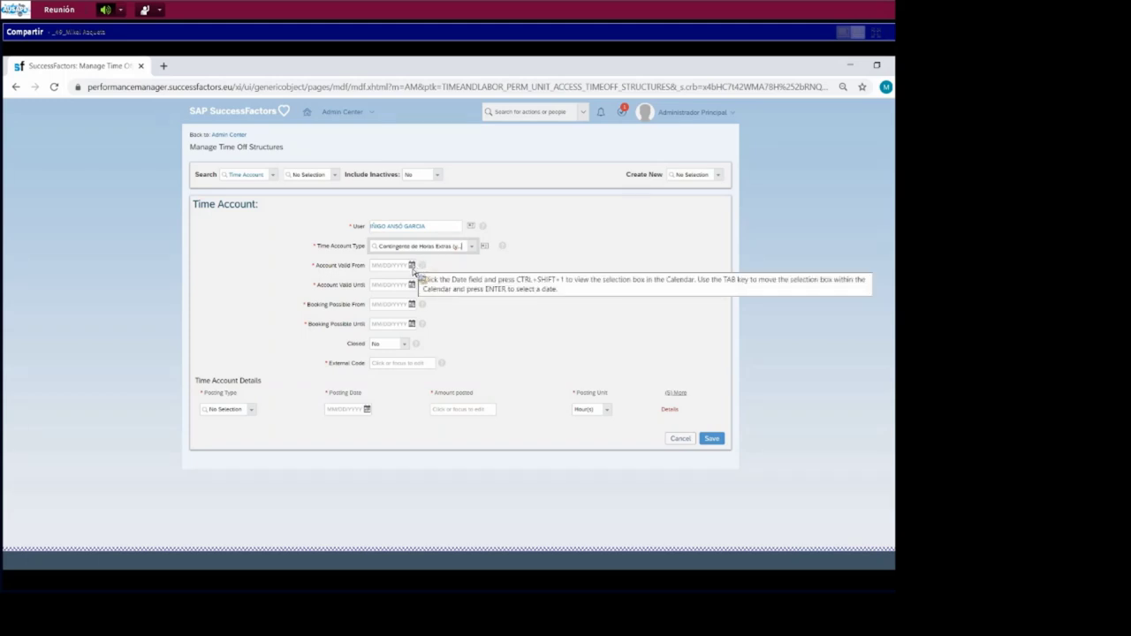
click(411, 266)
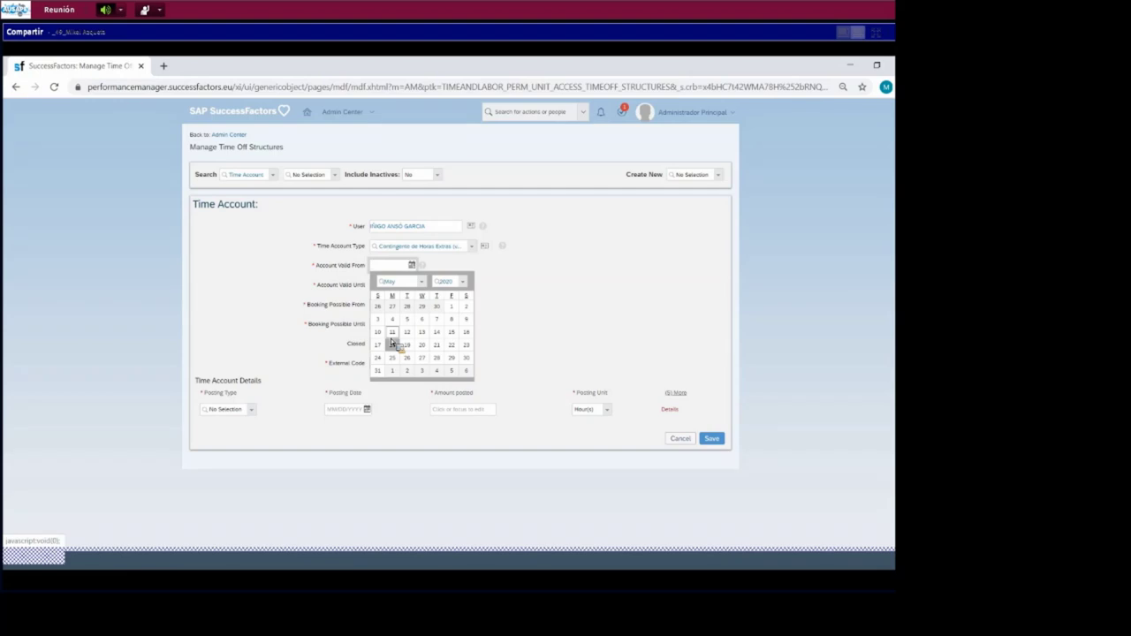
click(406, 346)
click(413, 285)
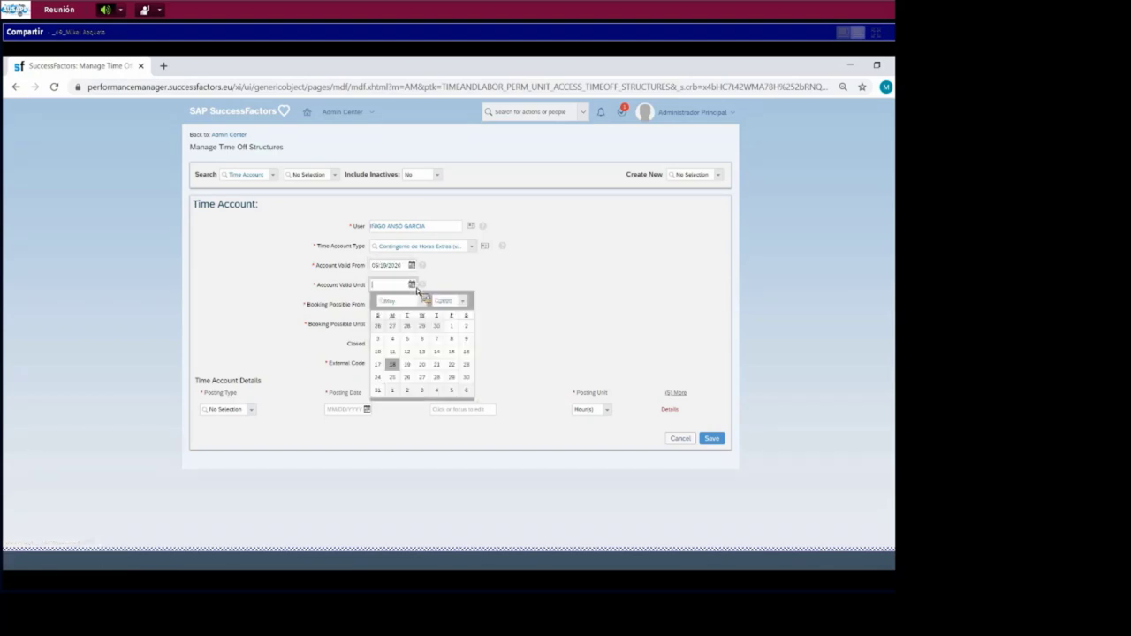
click(406, 365)
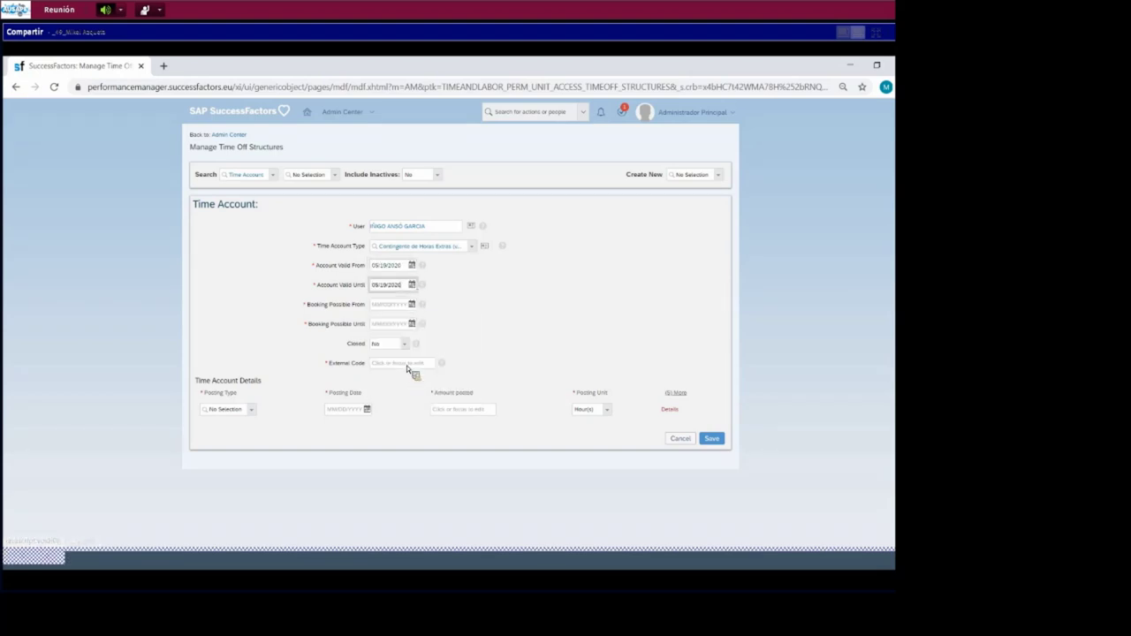
click(411, 304)
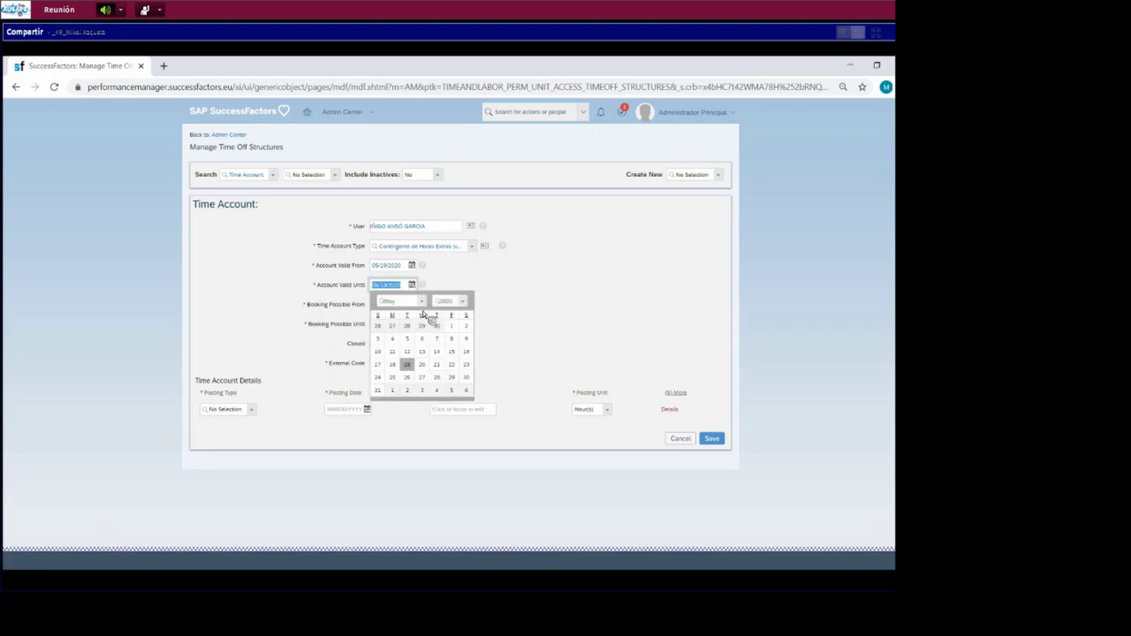
key(d)
click(436, 380)
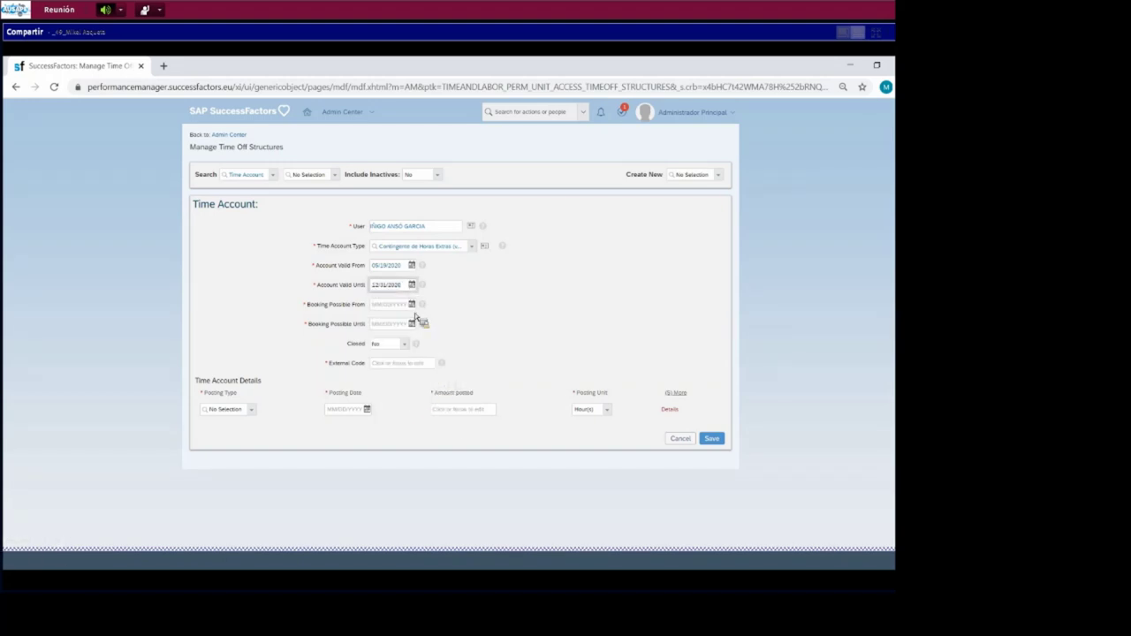
- Set the booking-possible period to end on 12/31/2020
click(412, 324)
click(406, 385)
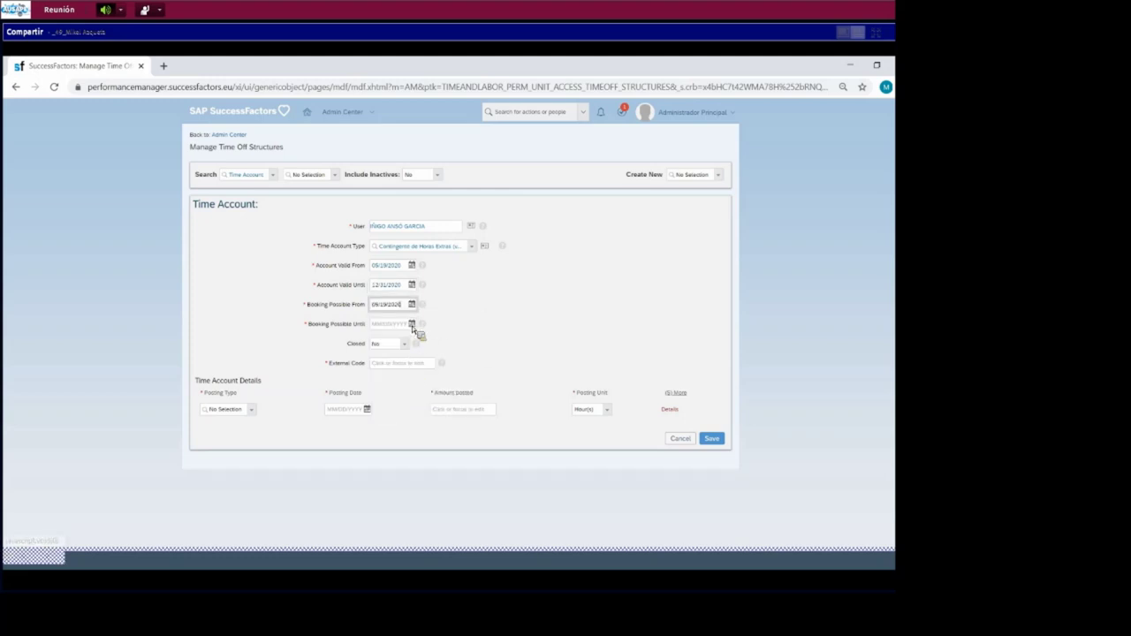
click(412, 323)
click(422, 340)
click(399, 464)
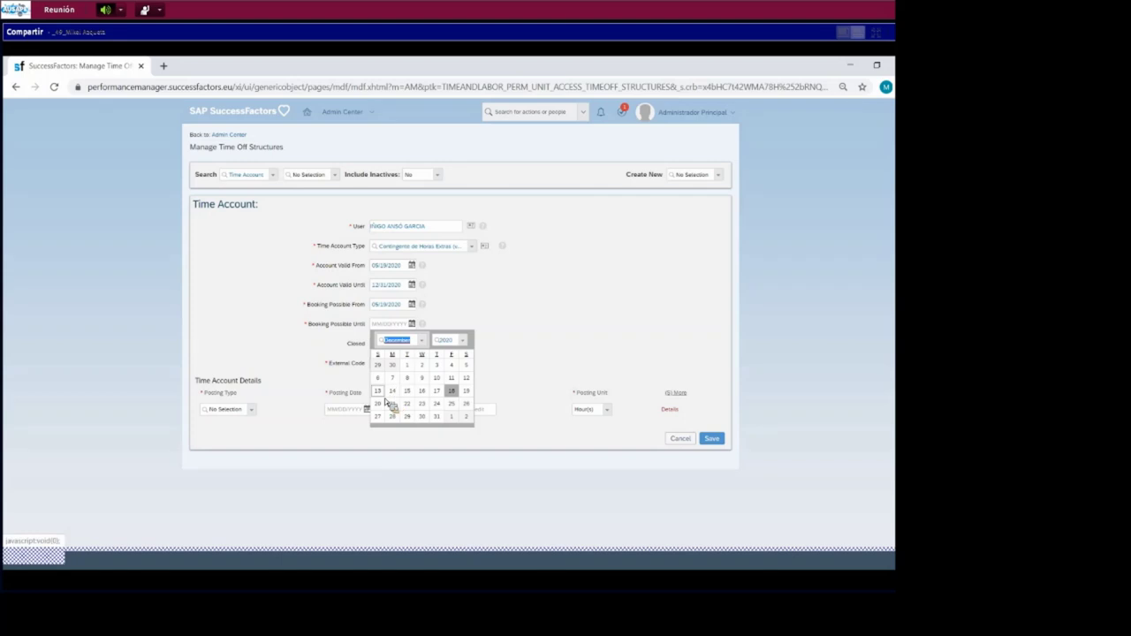
click(411, 266)
click(406, 345)
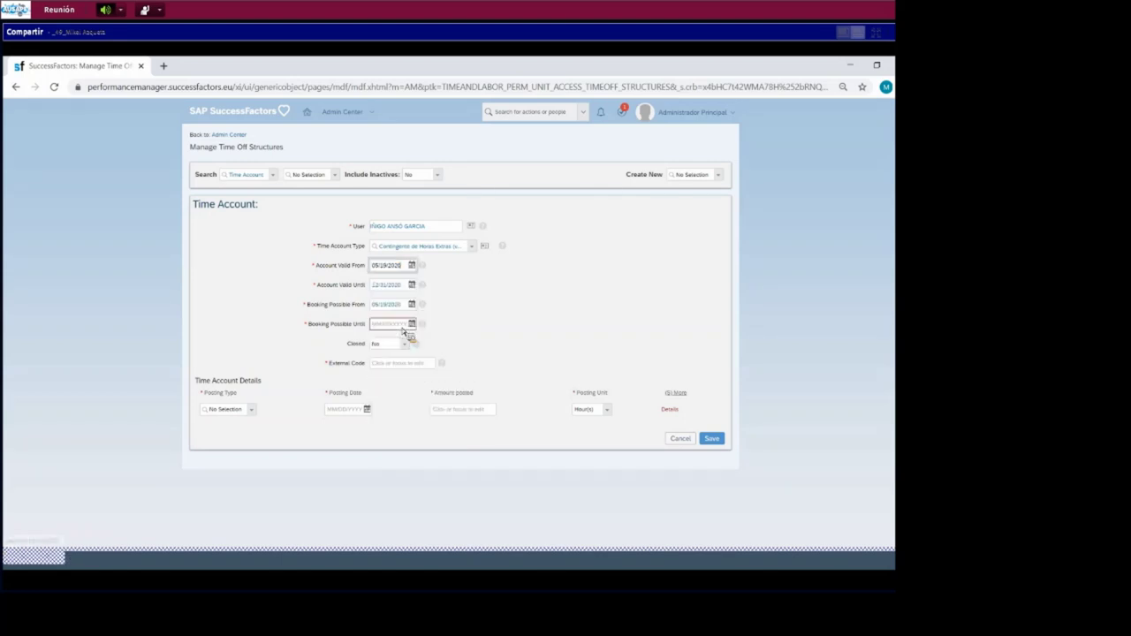
click(412, 304)
click(407, 384)
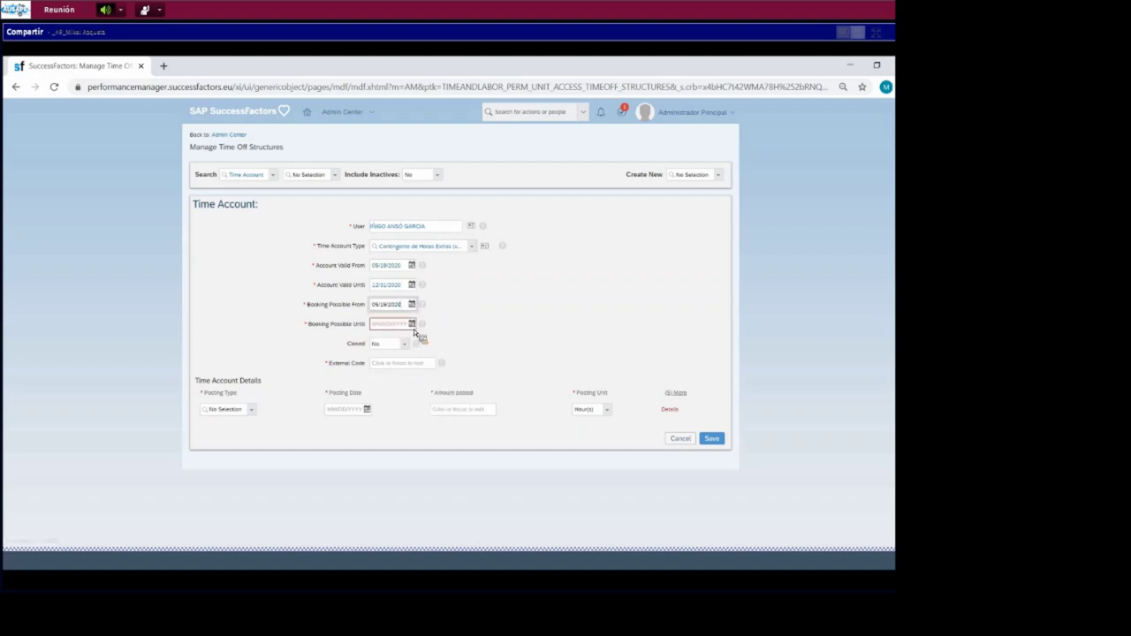
click(412, 323)
click(417, 342)
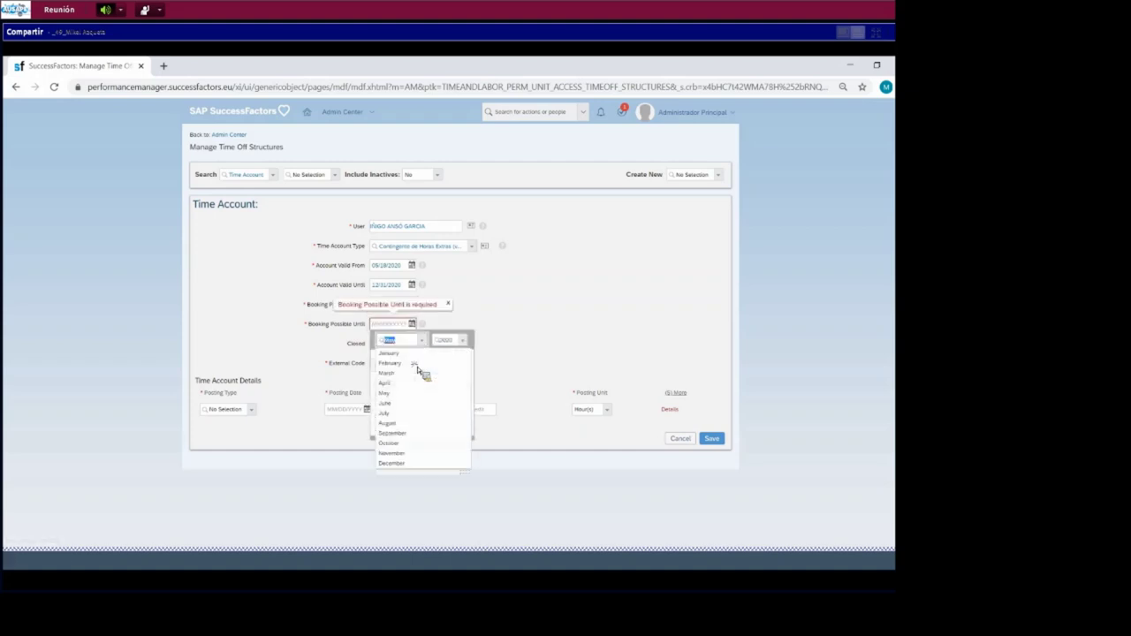
click(404, 463)
click(437, 416)
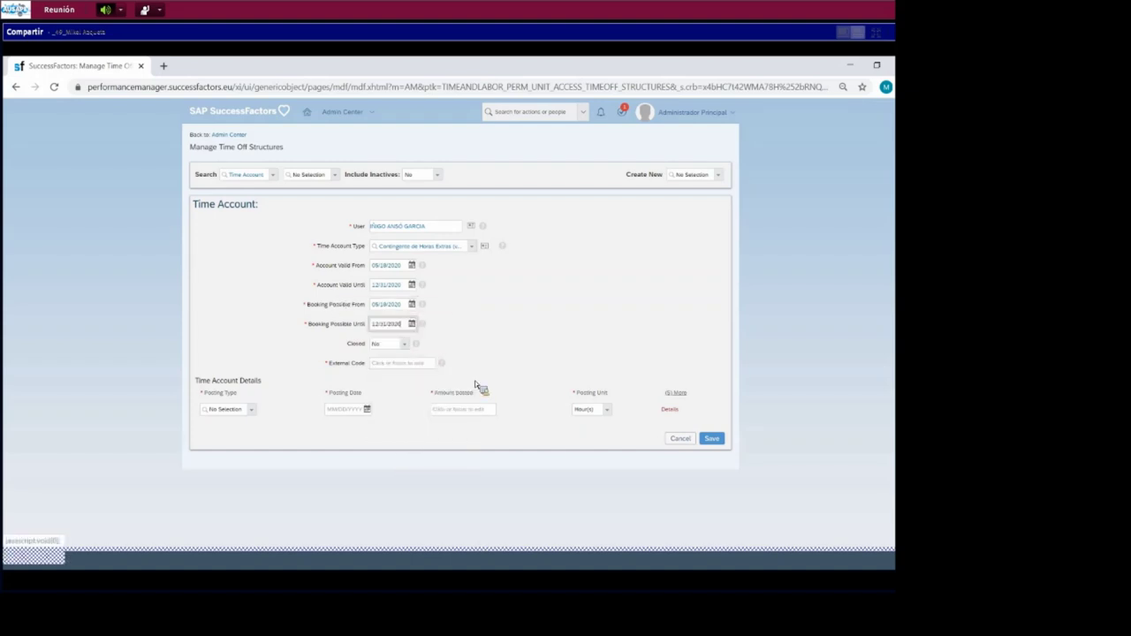
- Change the account's valid-from date to 01/01/2020
click(406, 366)
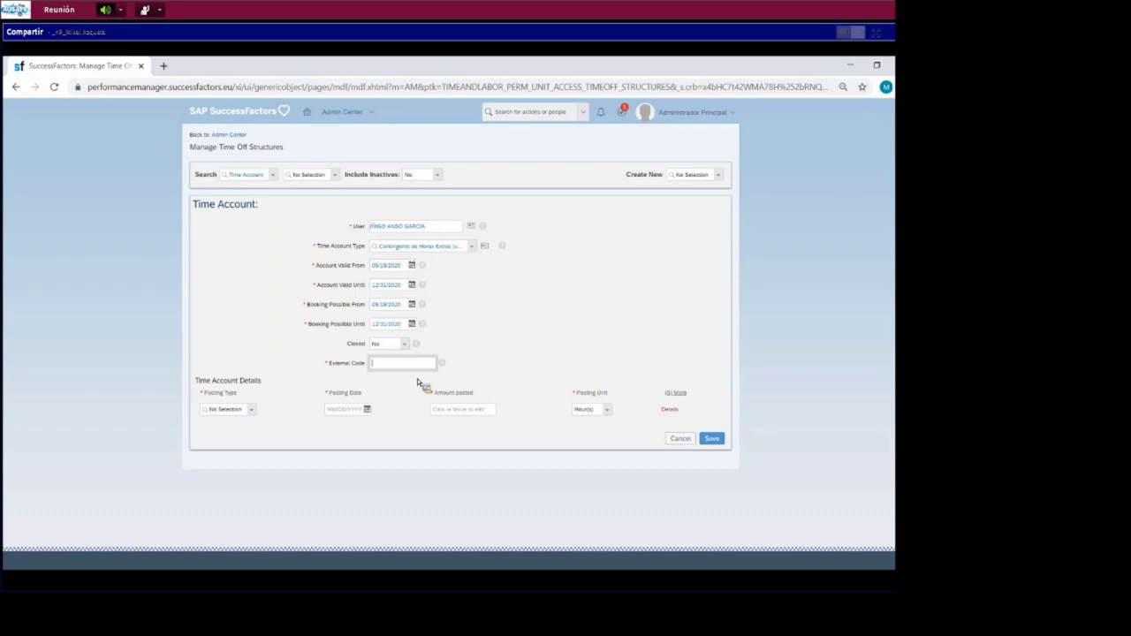
click(410, 265)
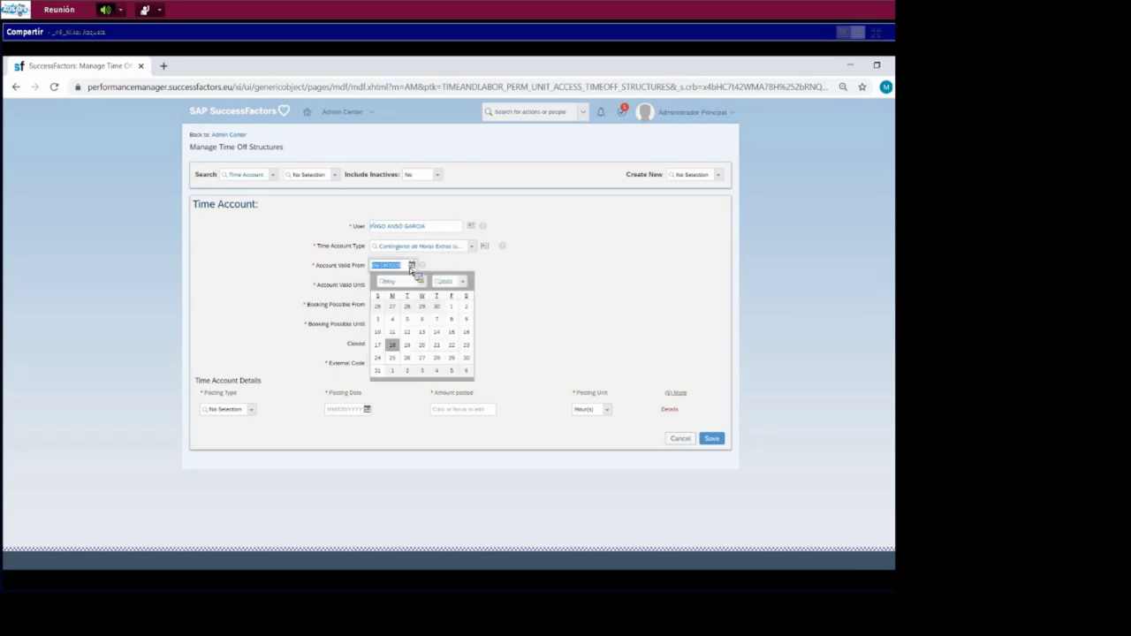
click(404, 281)
click(406, 299)
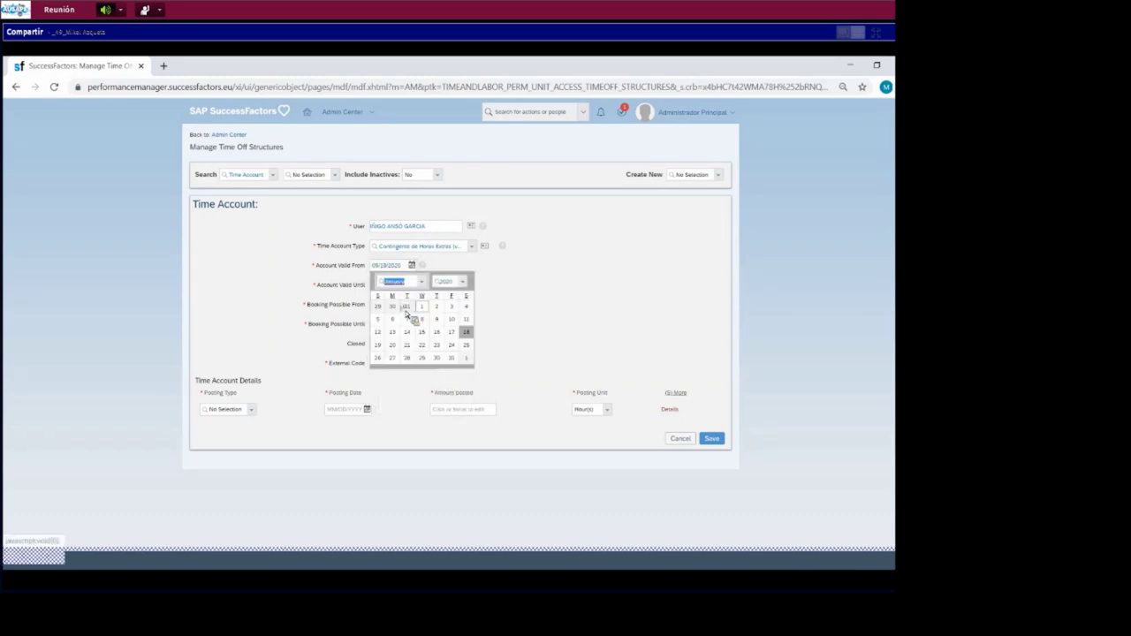
click(424, 308)
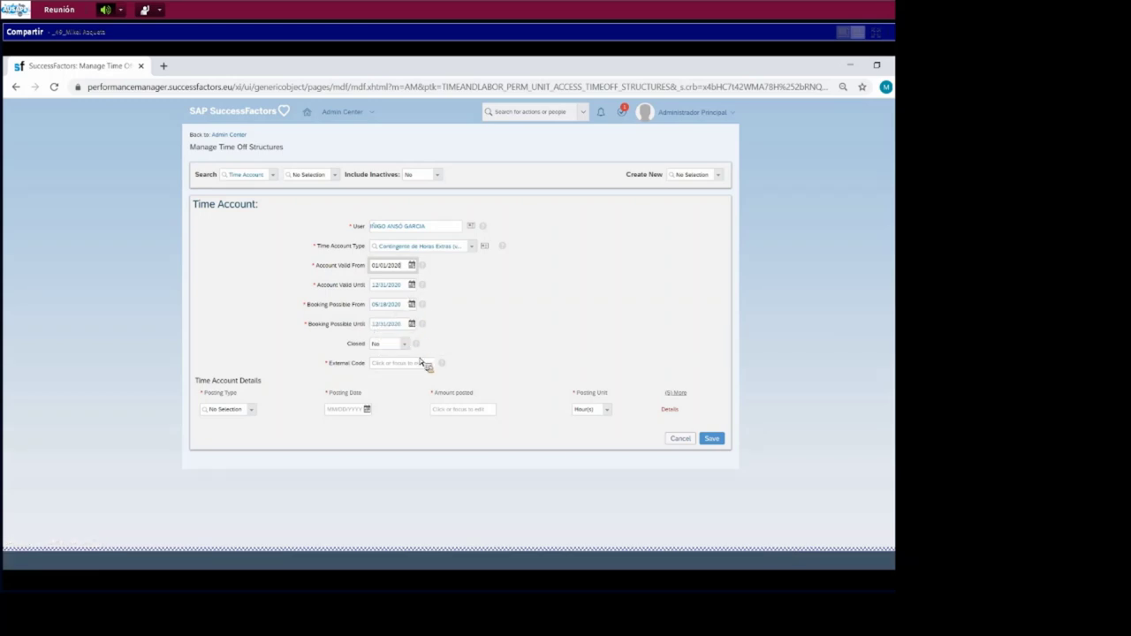
- Enter VACEXIAG as the external code and save the time account
click(416, 362)
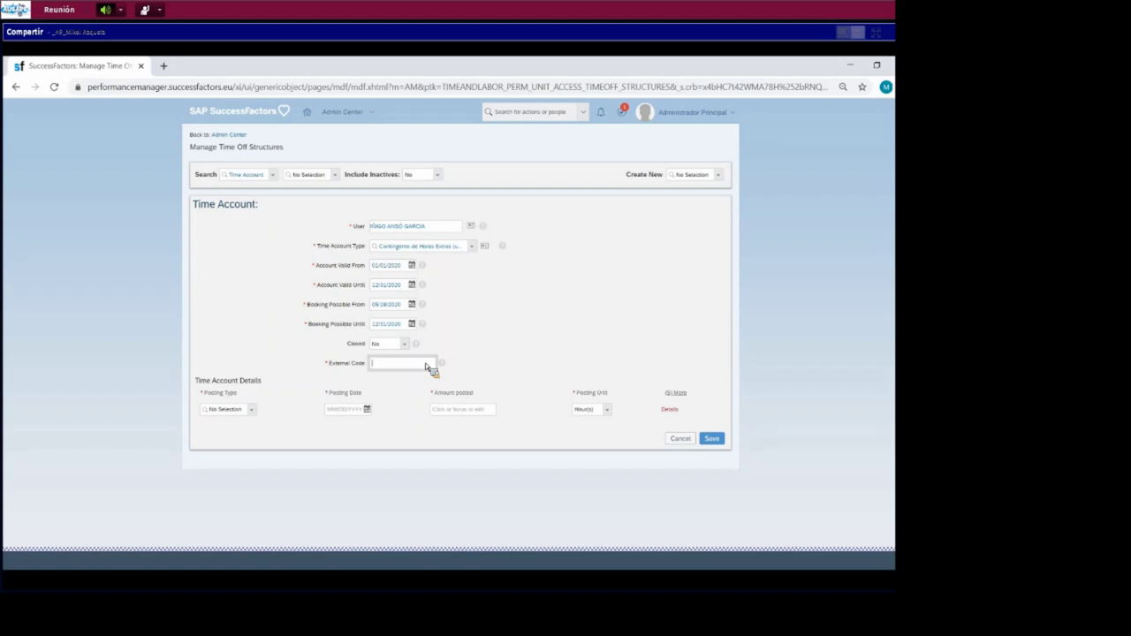
text(VACEX)
key(ctrl+a)
text(TRA)
click(711, 438)
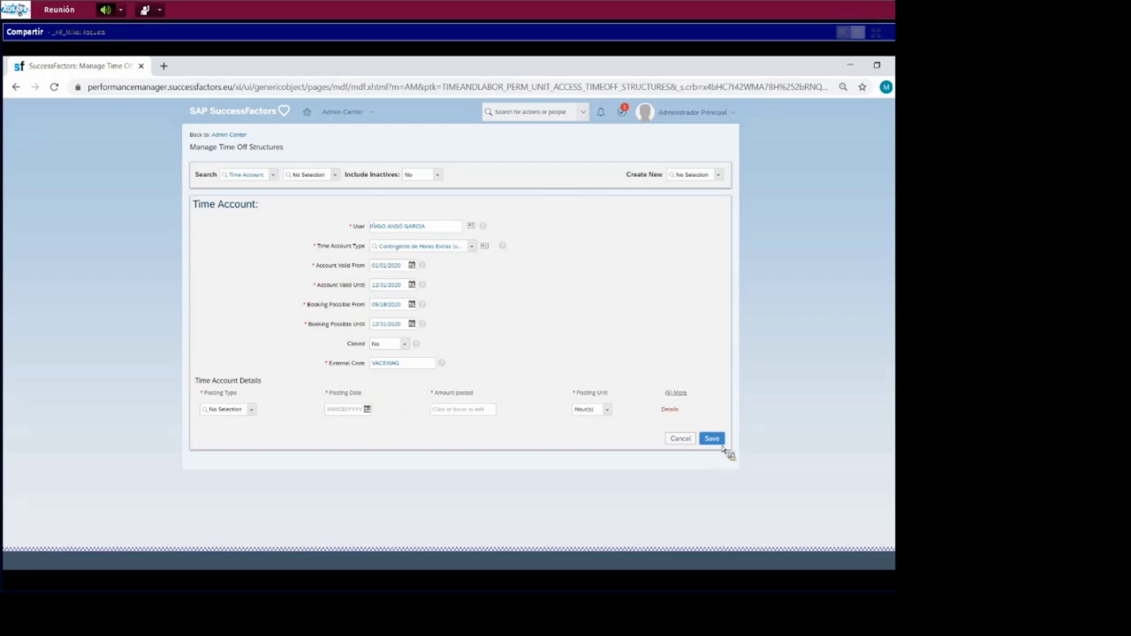
- Save the time account, then open Manage Time Off Calendars under Time Management
click(720, 443)
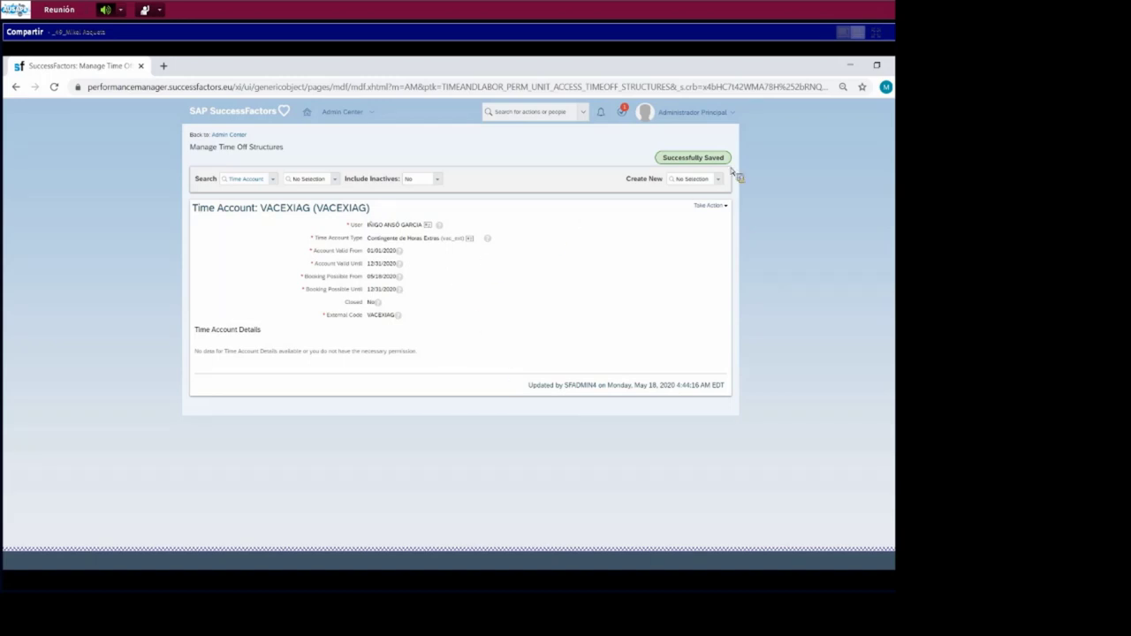
click(244, 136)
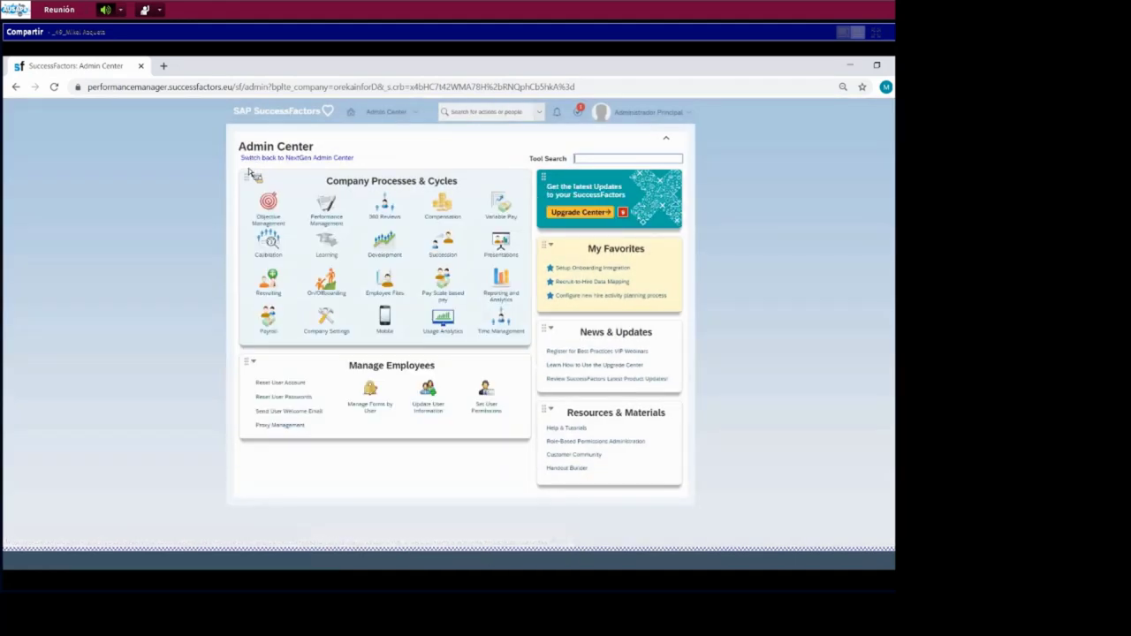
click(485, 318)
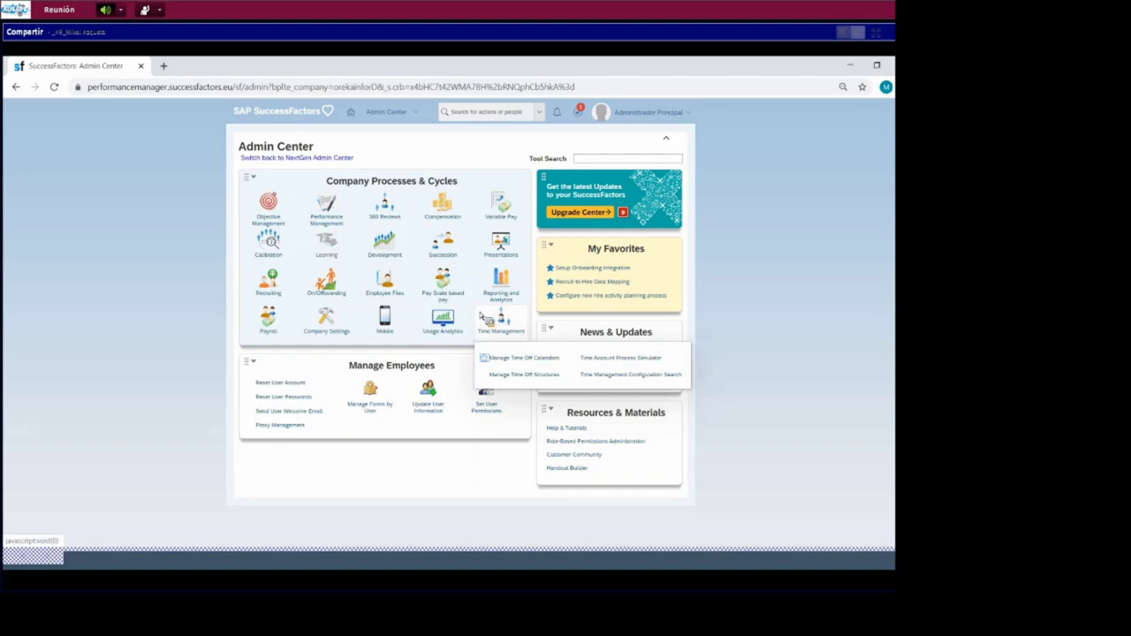
click(510, 359)
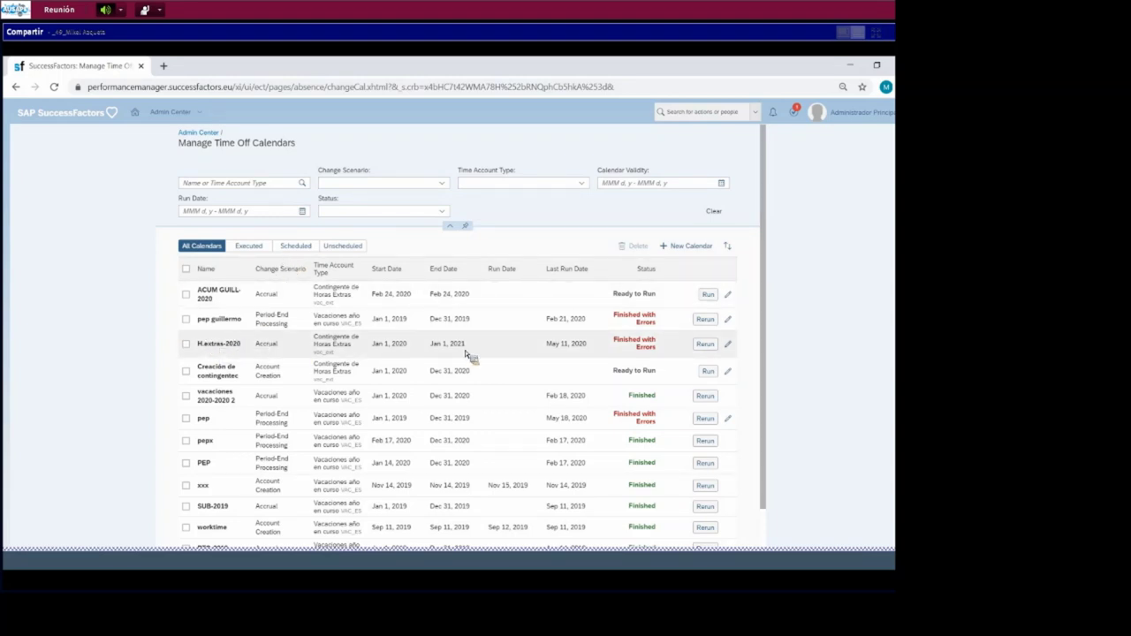
- Rerun H.extras-2020 as a real run, then open its View Calendar details
click(705, 344)
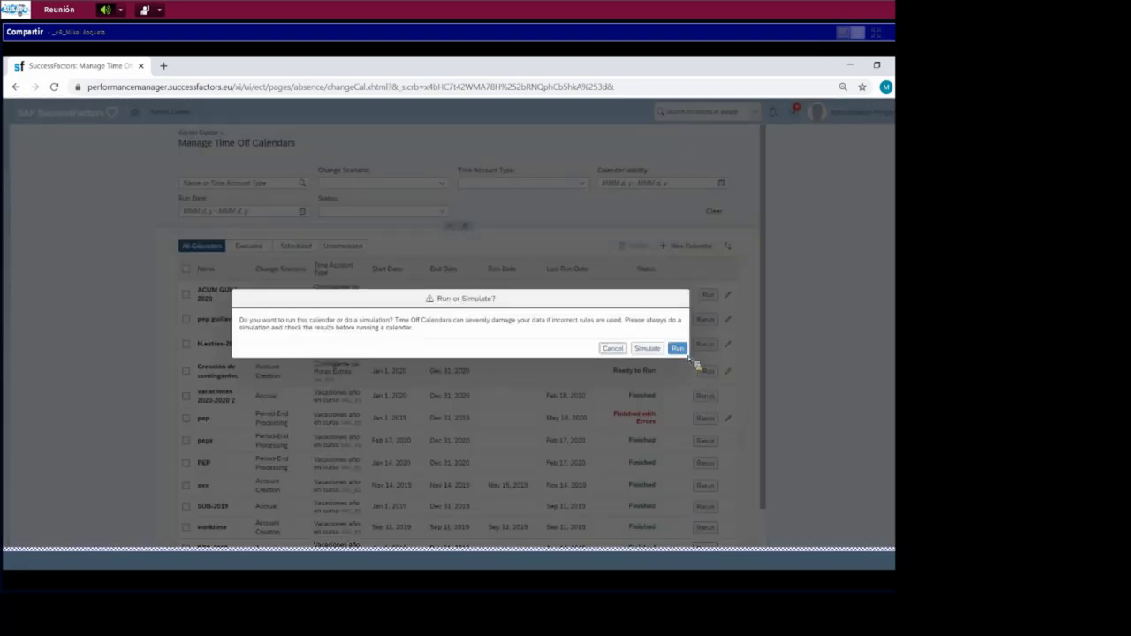
click(677, 349)
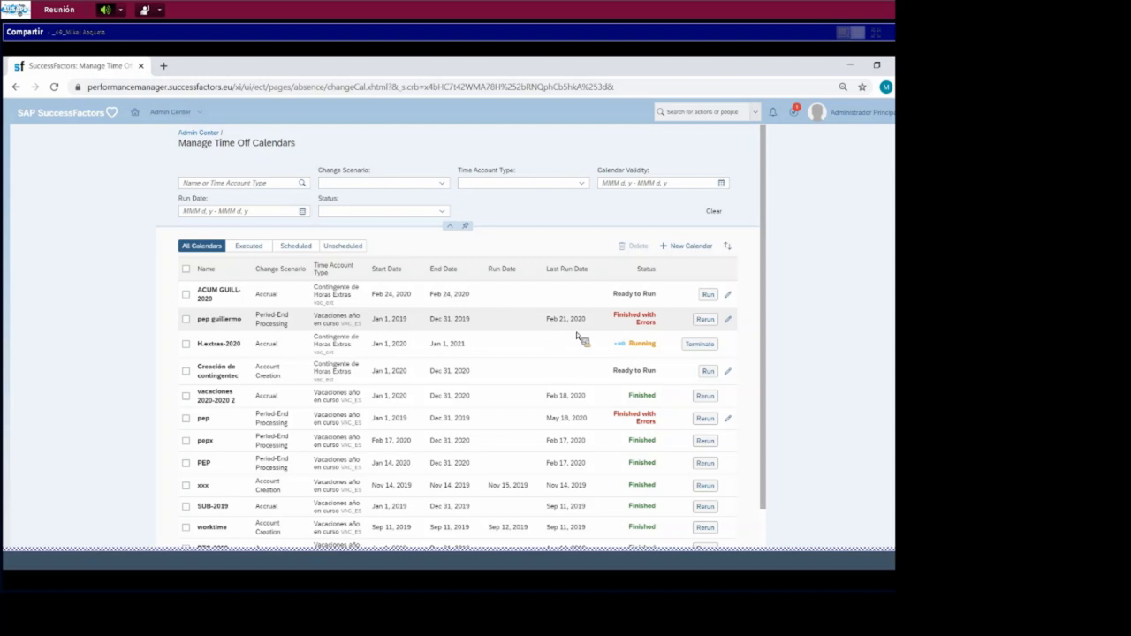
click(263, 248)
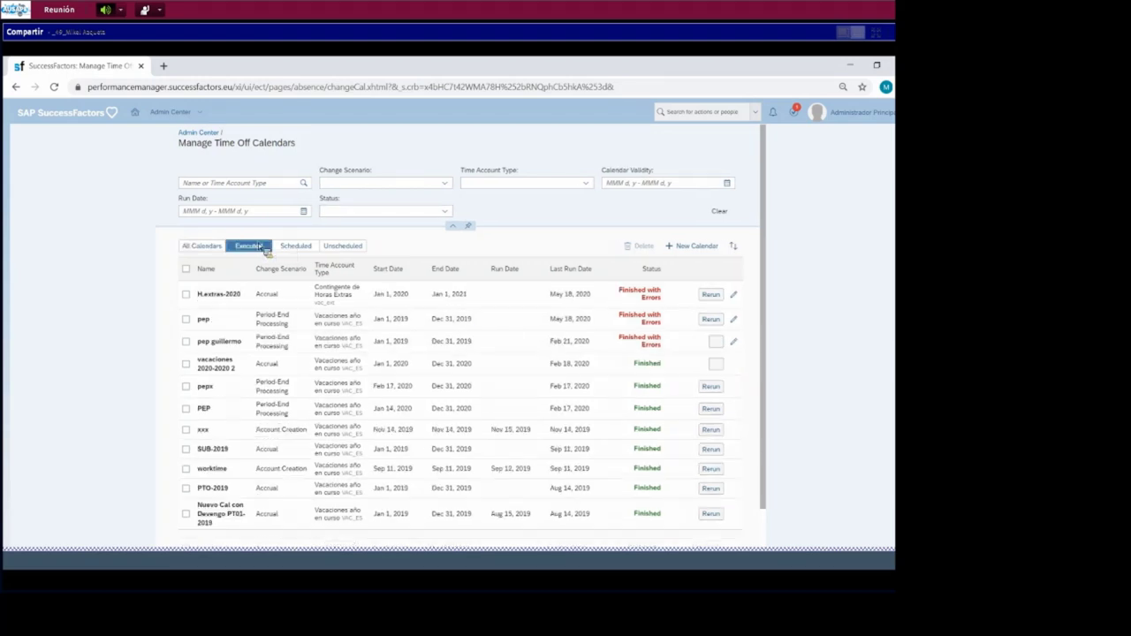
click(214, 245)
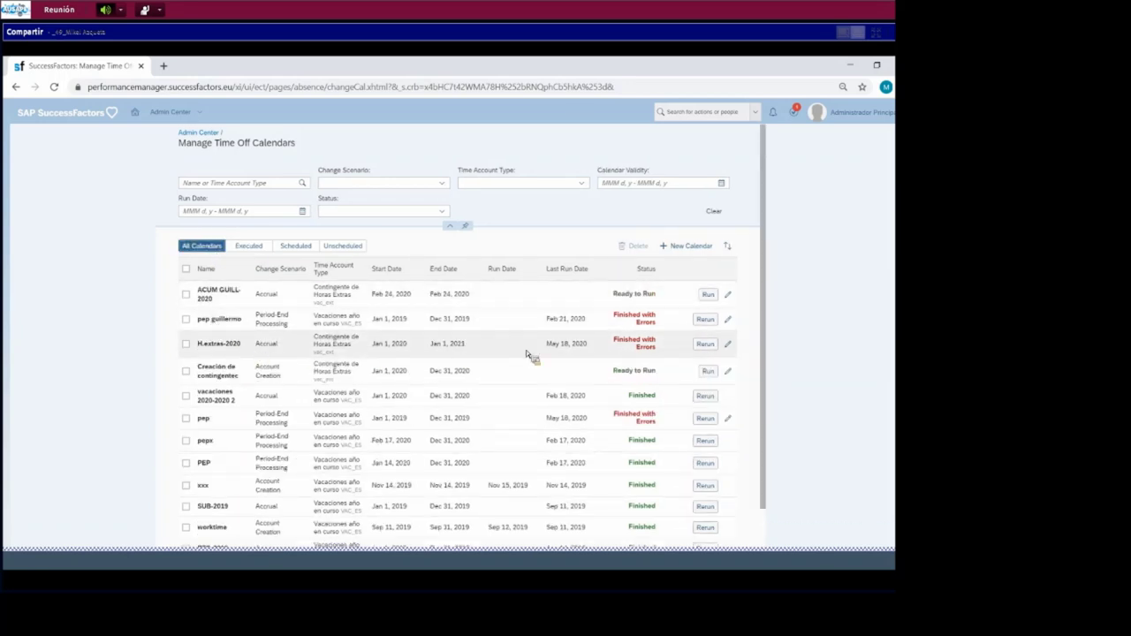
click(600, 349)
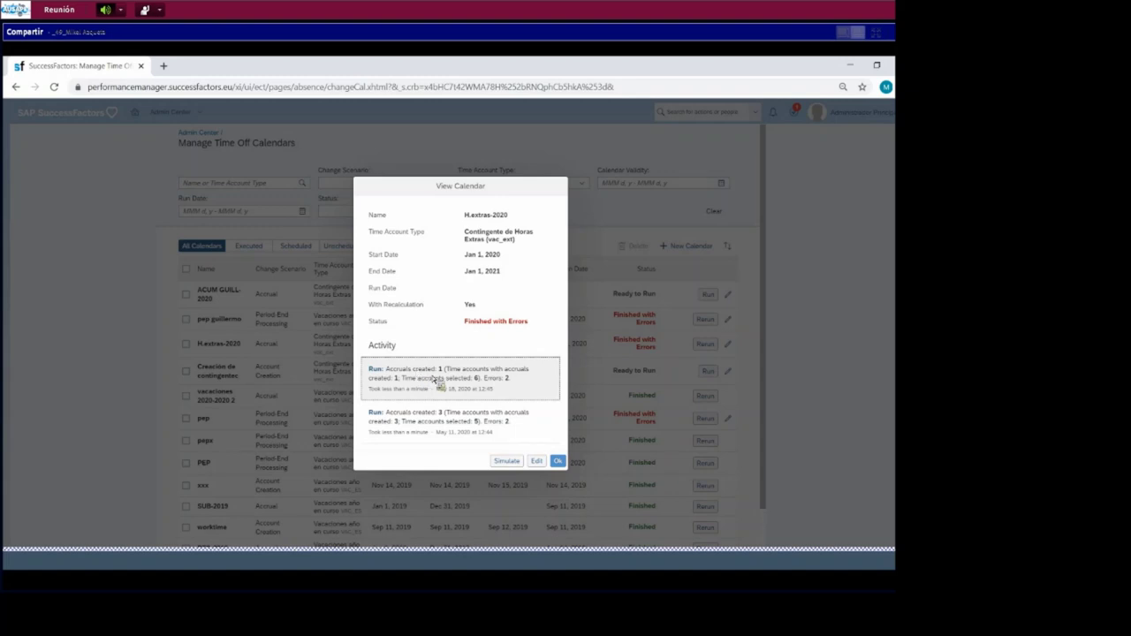
- Review the latest run log's 5-hour VACEXIAG accrual, then close the log and calendar details
click(491, 389)
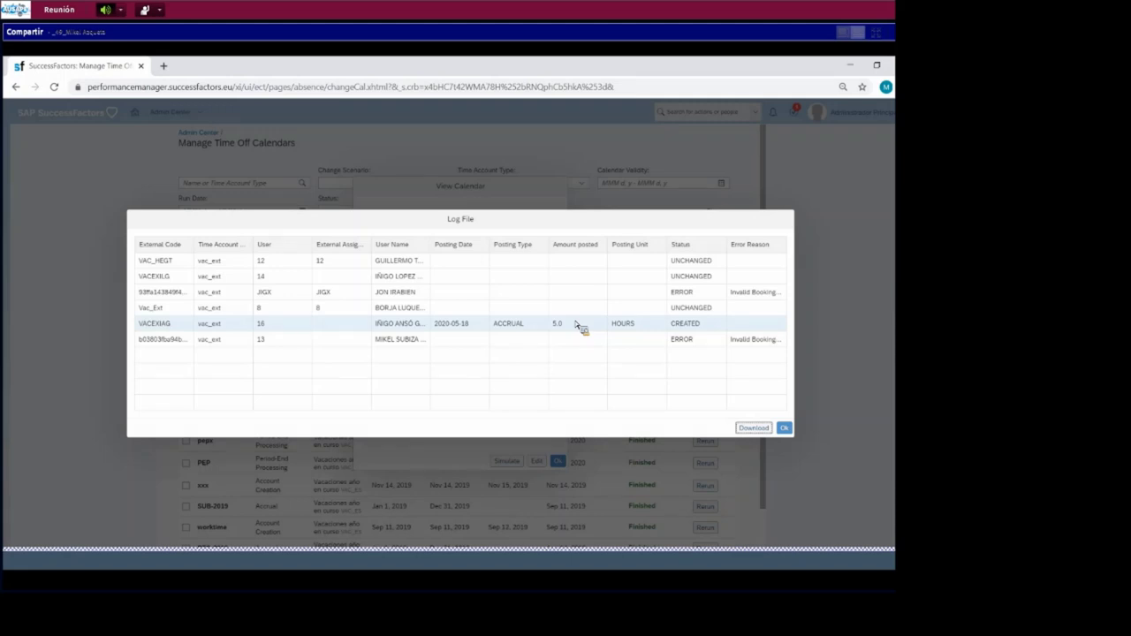
click(785, 427)
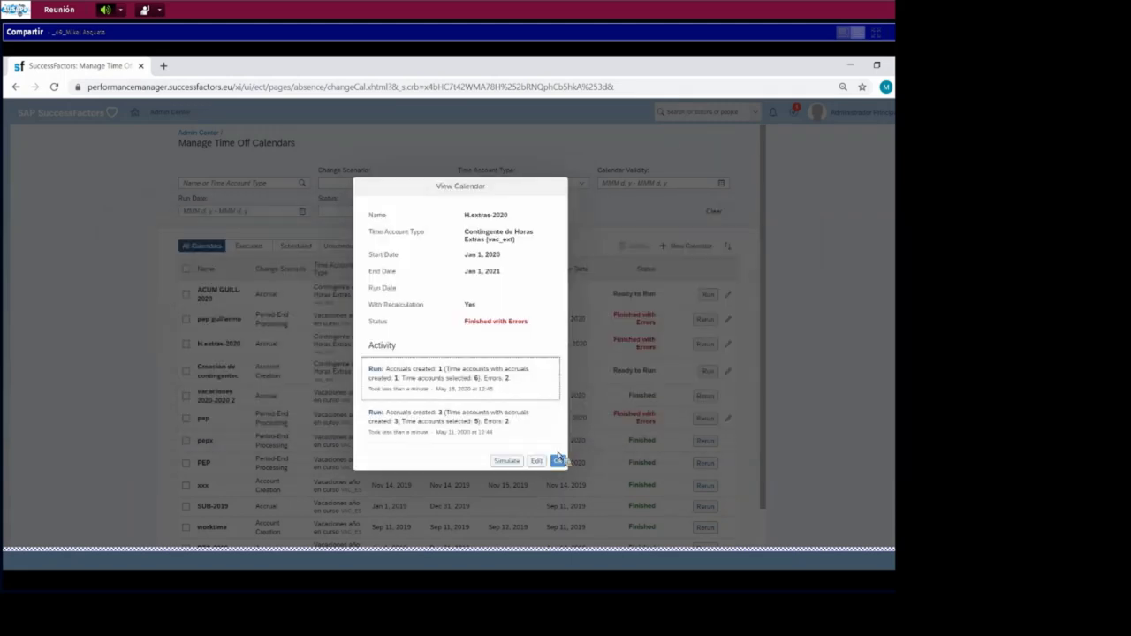
click(559, 460)
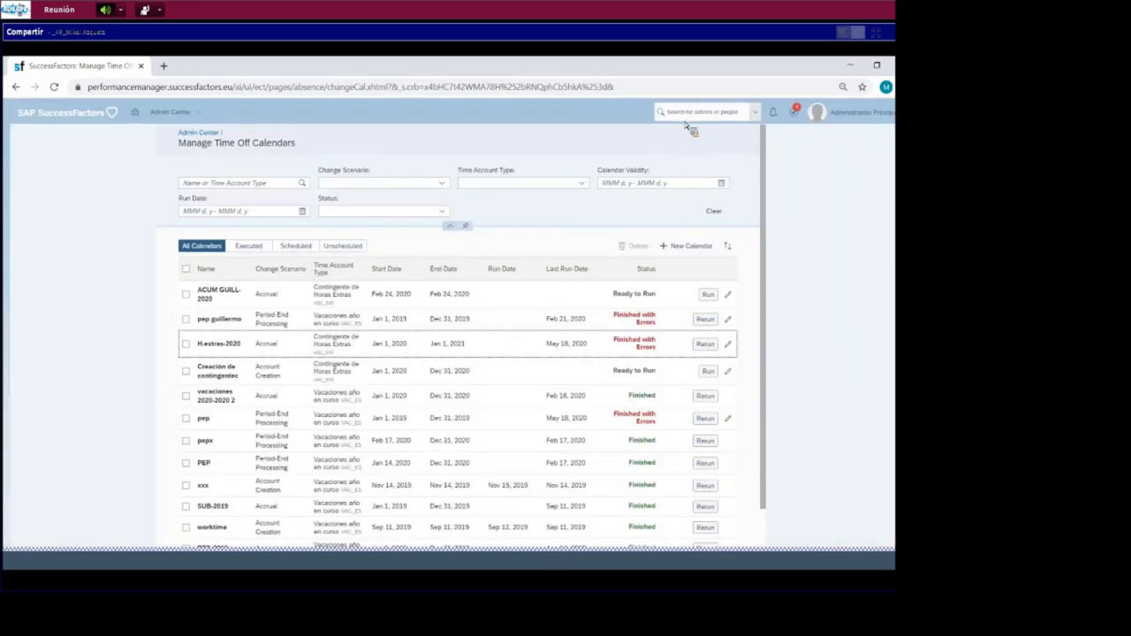
- Find the employee via header search and open Administer Time from their TIEMPOS section
text(rikezl)
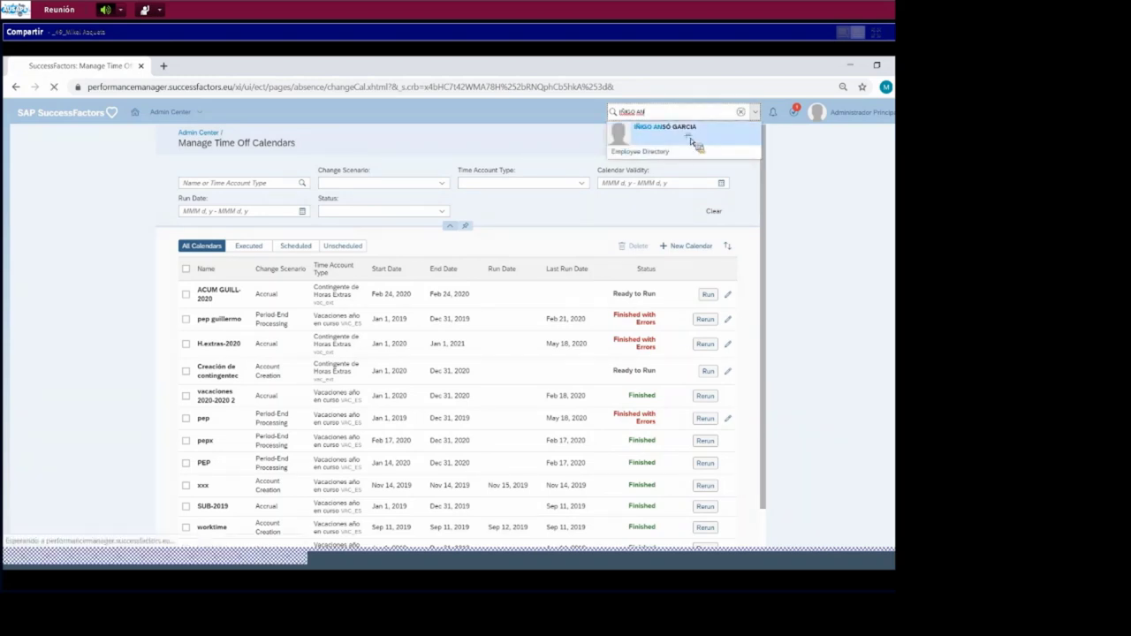
click(695, 138)
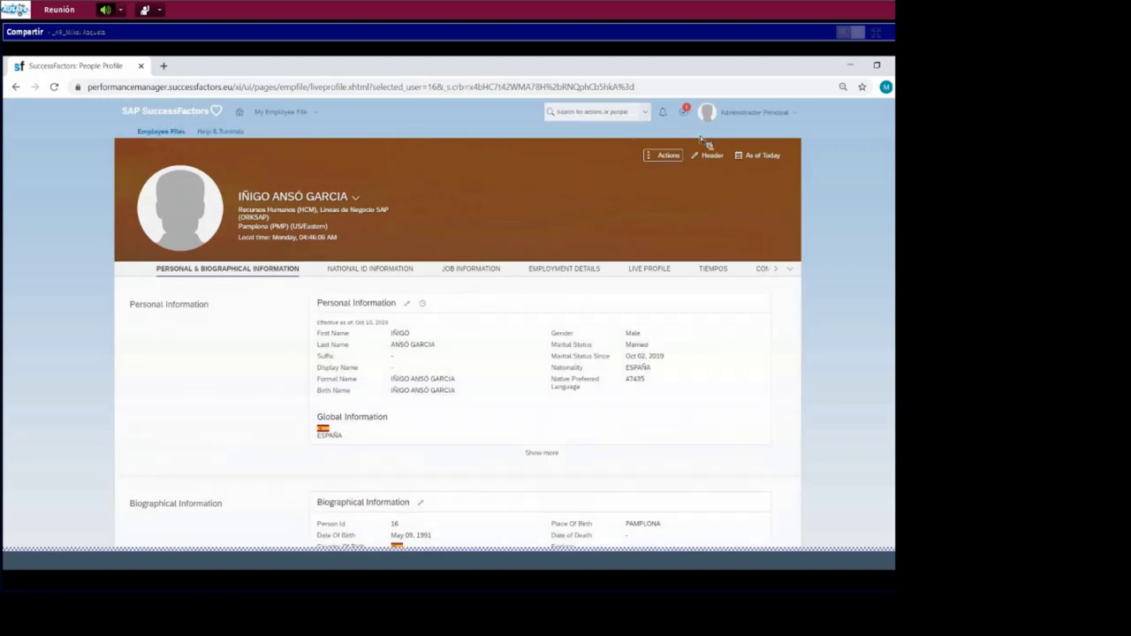
click(712, 269)
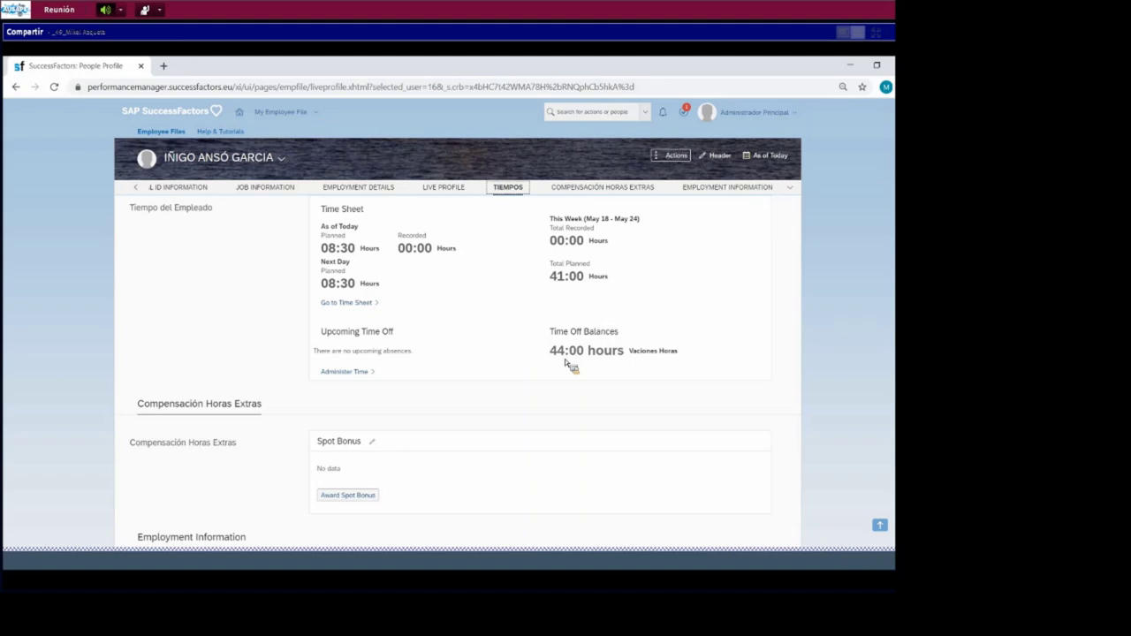
drag(565, 358, 358, 378)
click(357, 375)
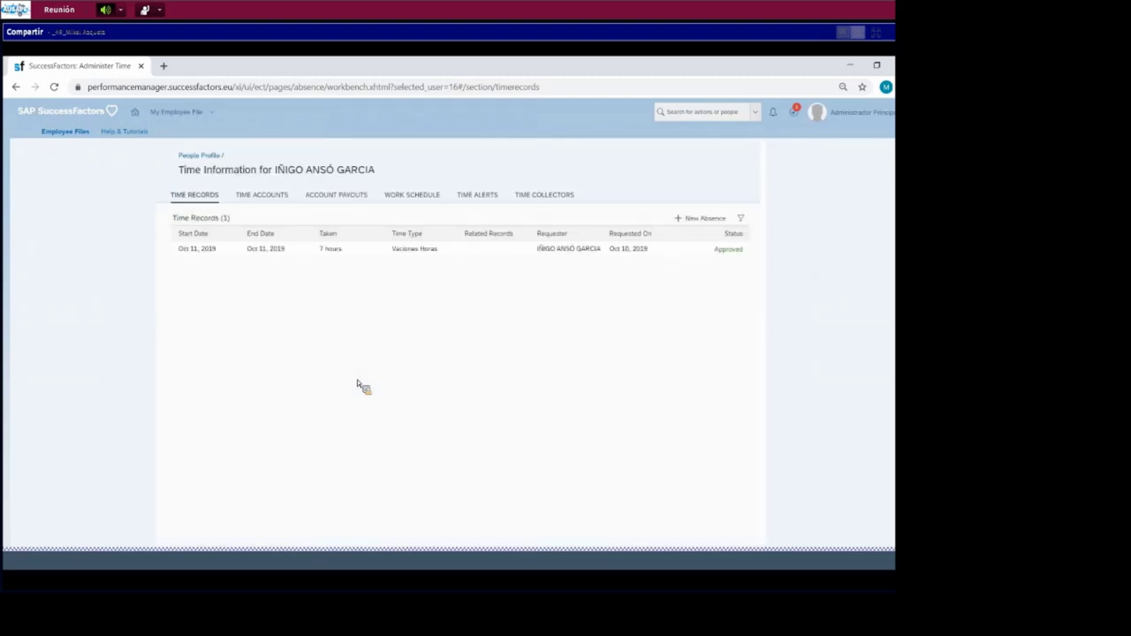
- On the Time Accounts tab, change the filter from Open Accounts to All Accounts
click(265, 195)
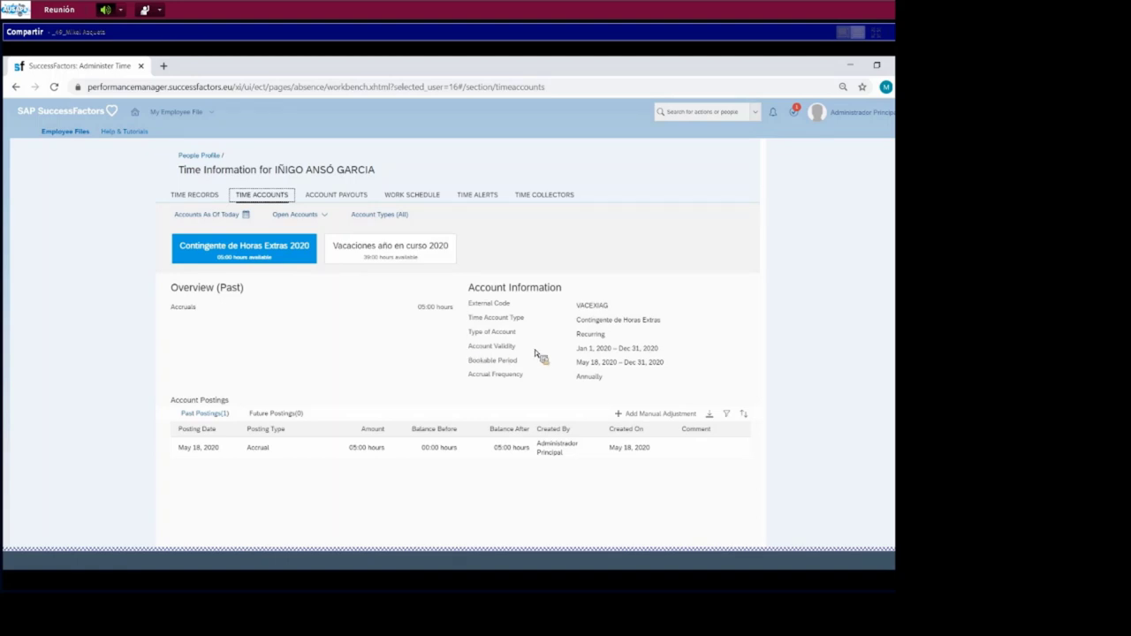
click(299, 215)
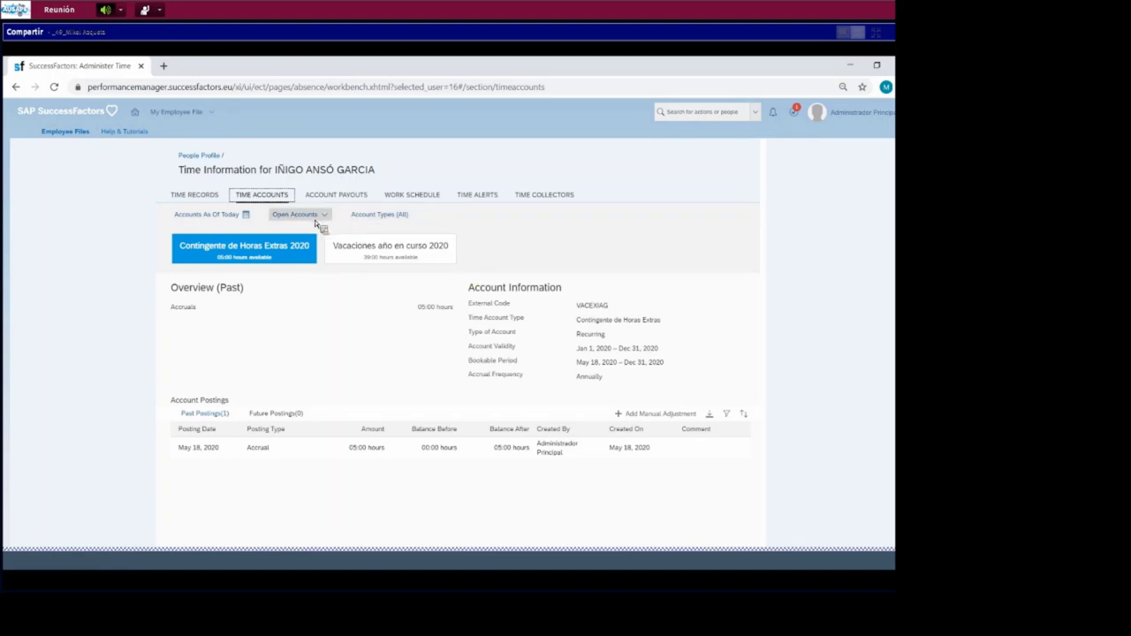
click(300, 249)
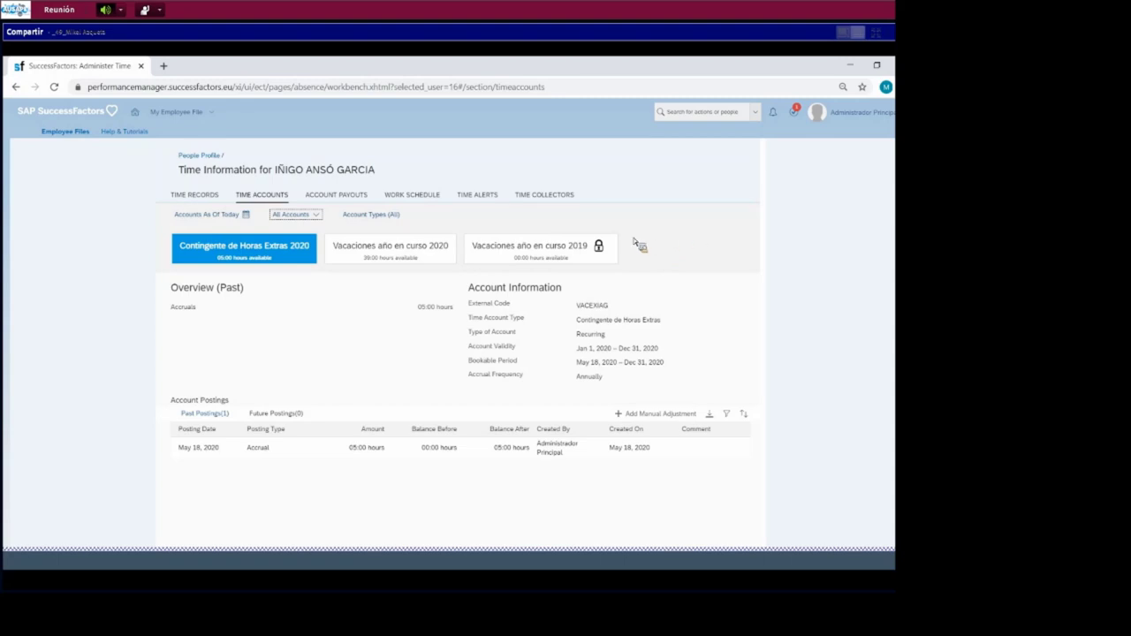
- Proxy as the employee and open their Time Off overview from Home
click(847, 119)
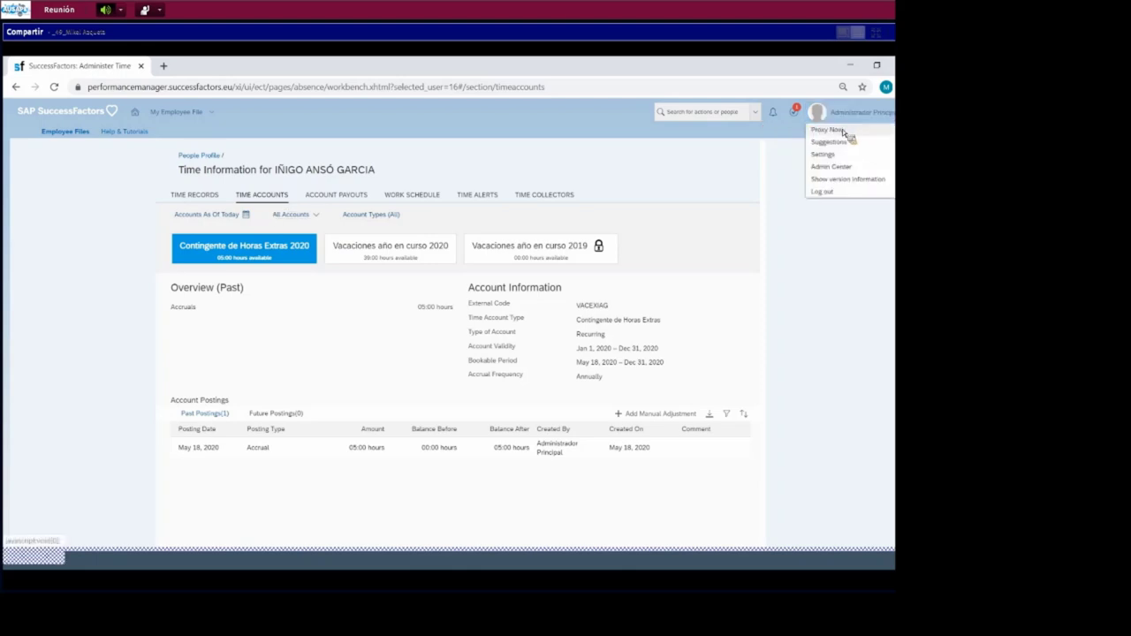
click(842, 129)
text(IÑIGO A)
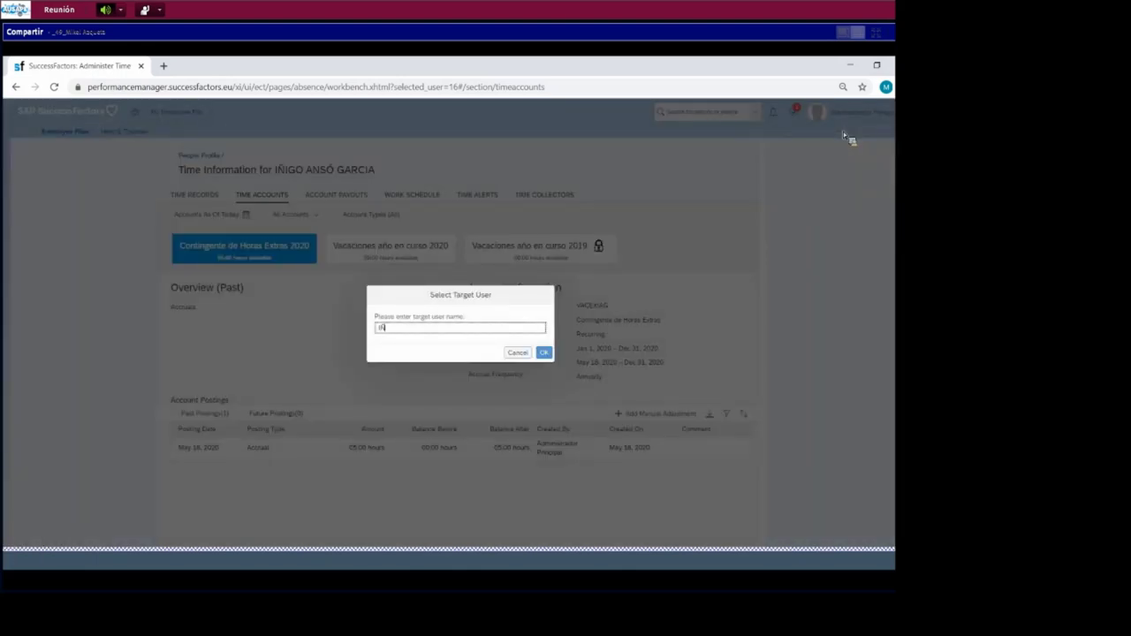
click(449, 359)
click(545, 354)
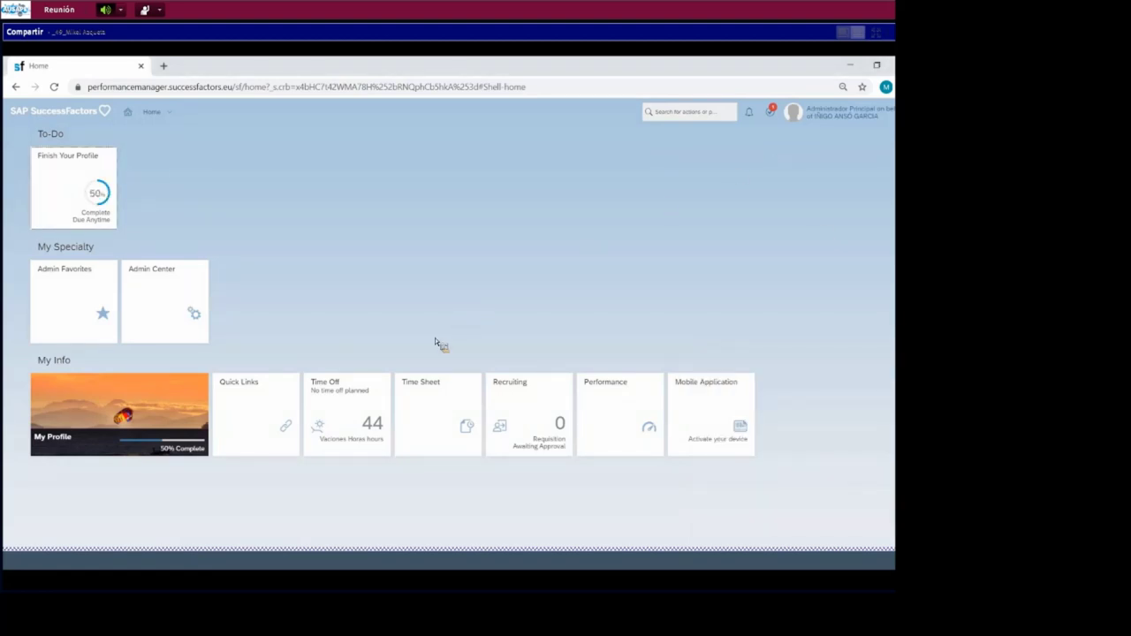
click(374, 446)
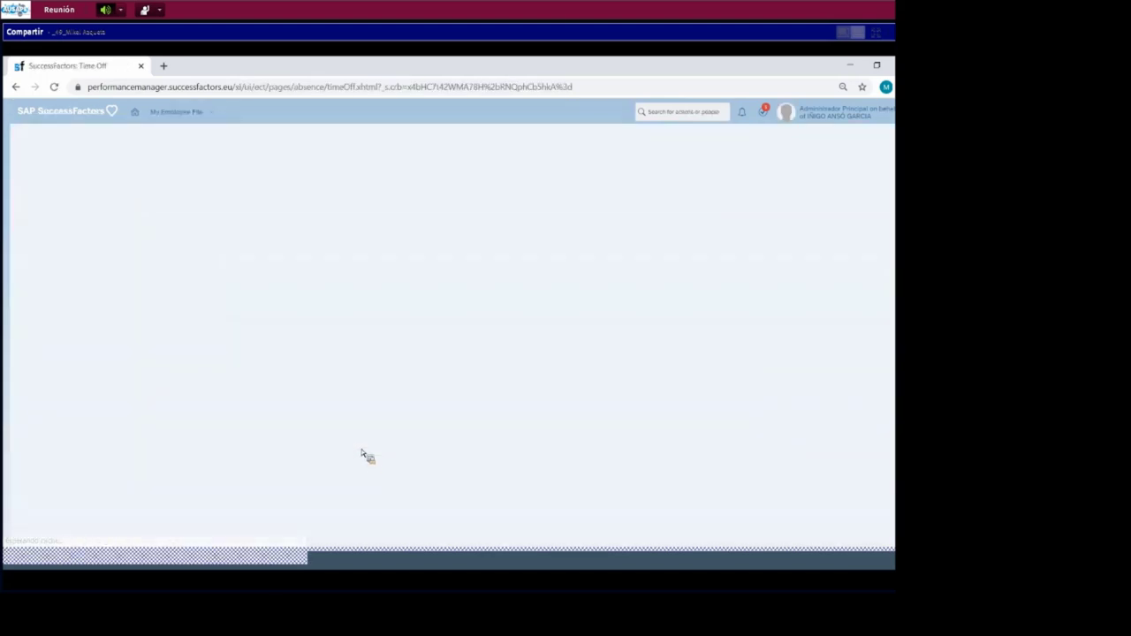
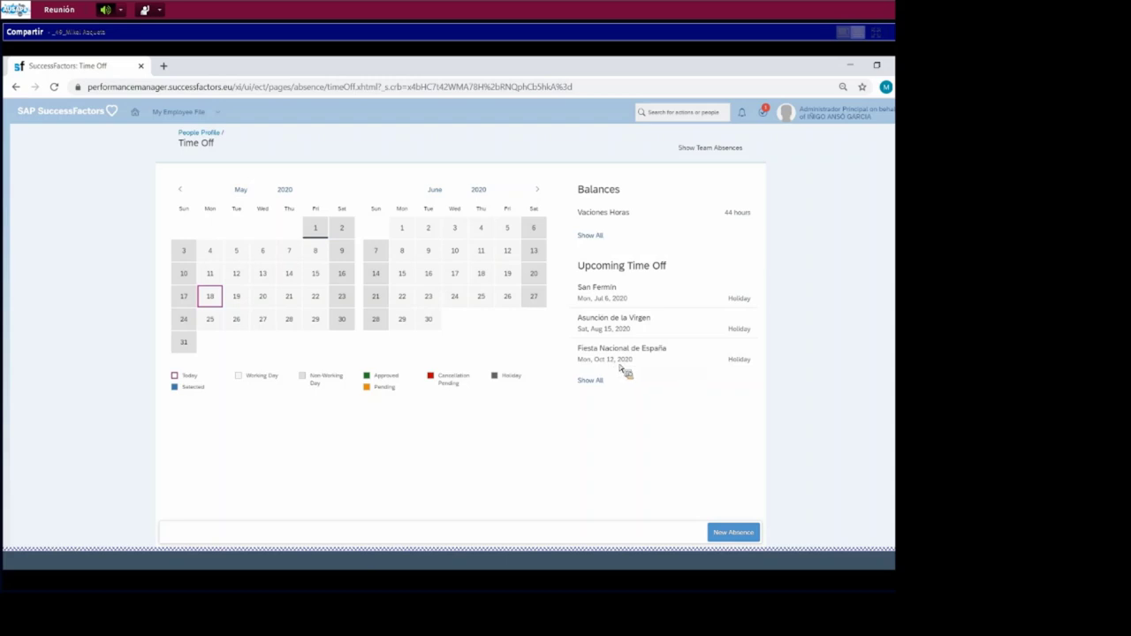
- Submit a new 8:30-hour Vaciones Horas absence for May 18, 2020, then select May 19 on the calendar
click(752, 536)
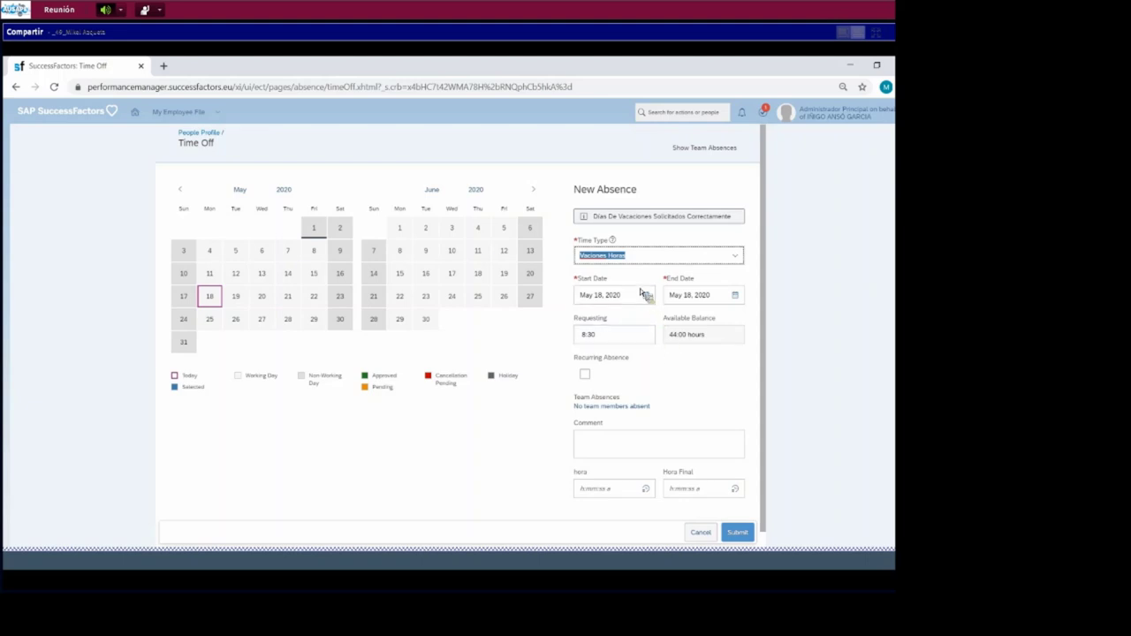
click(747, 539)
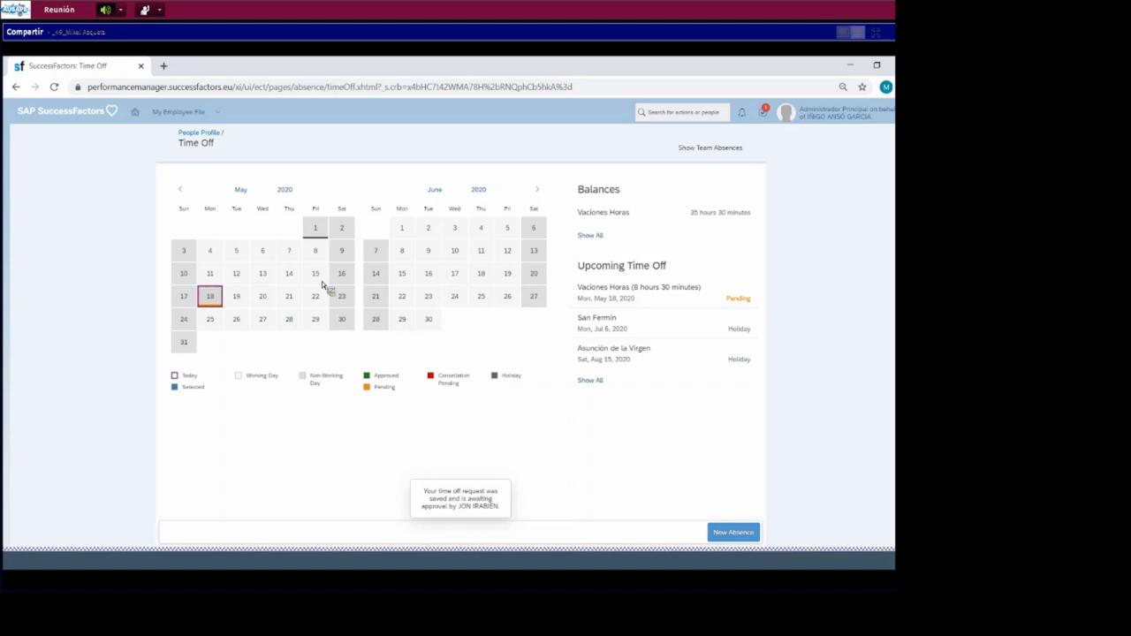
click(241, 300)
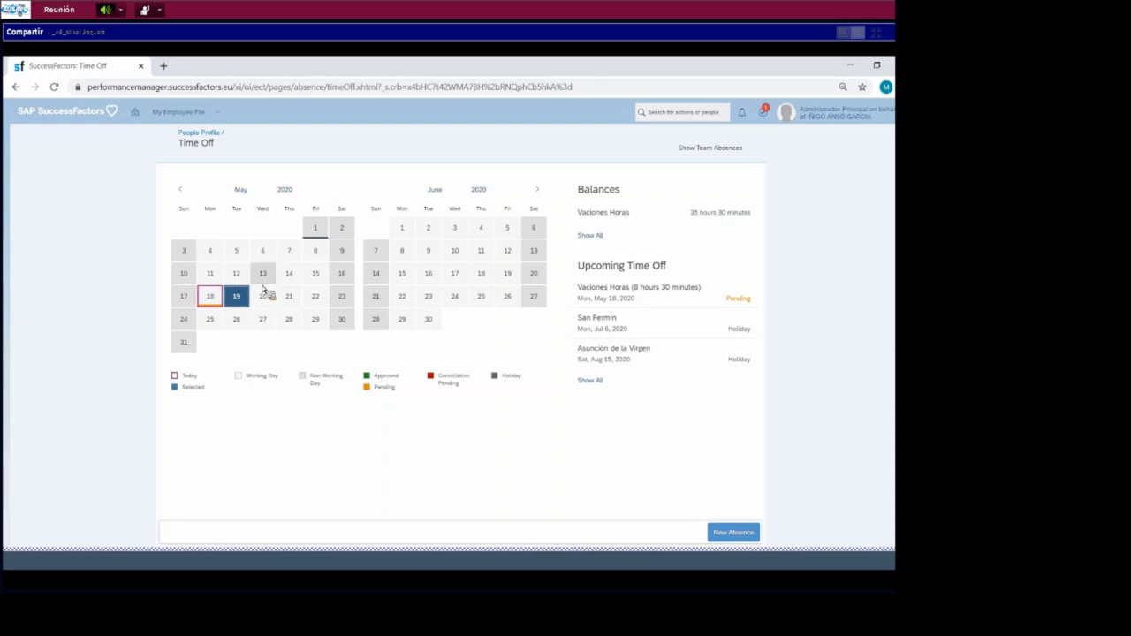
- Start a Proxy Now session acting on behalf of the employee's manager
click(829, 113)
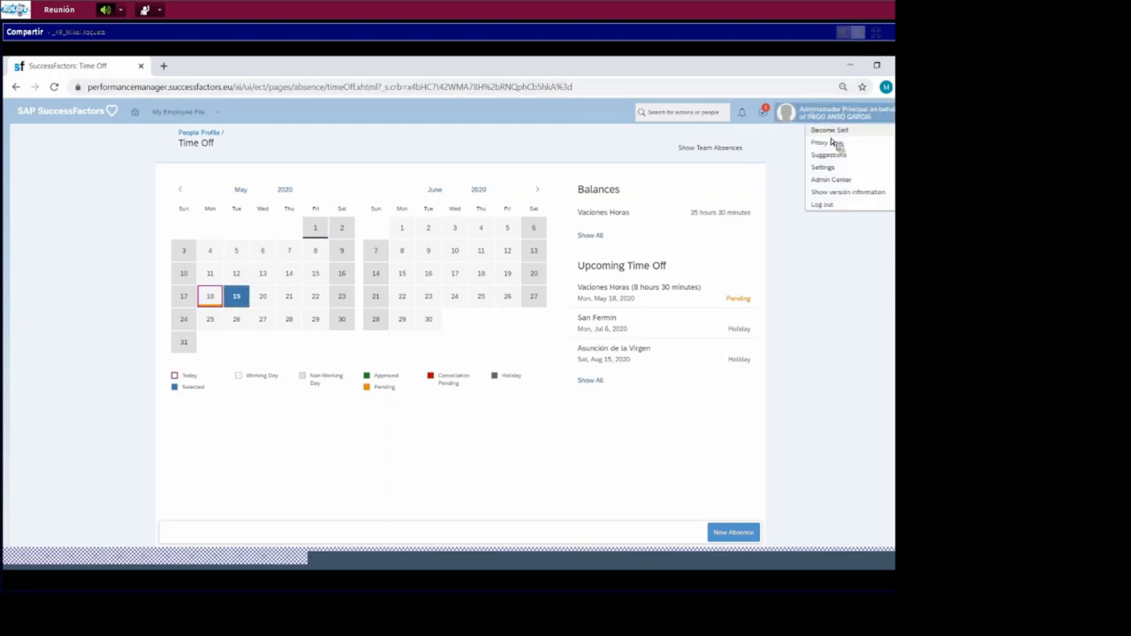
click(831, 143)
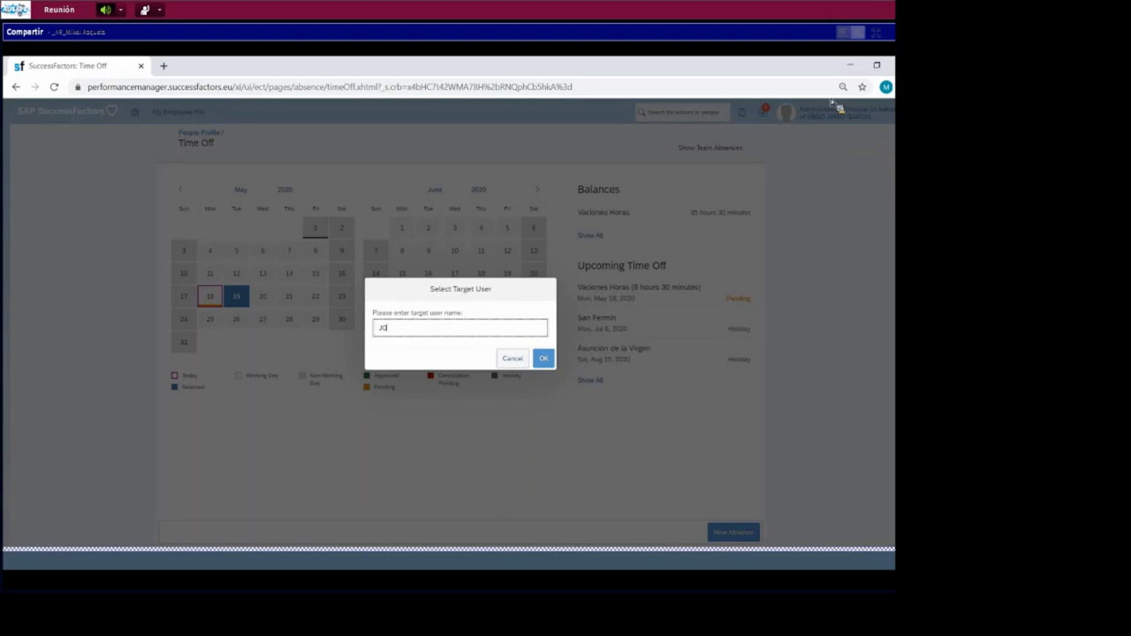
text(JON IRA)
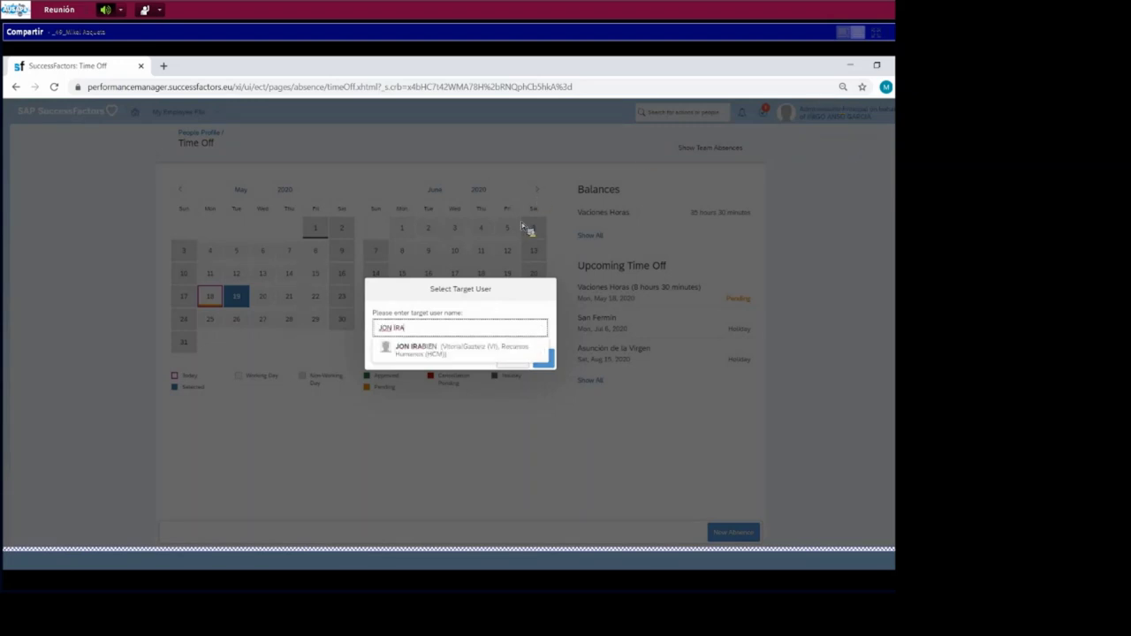
click(432, 352)
click(543, 358)
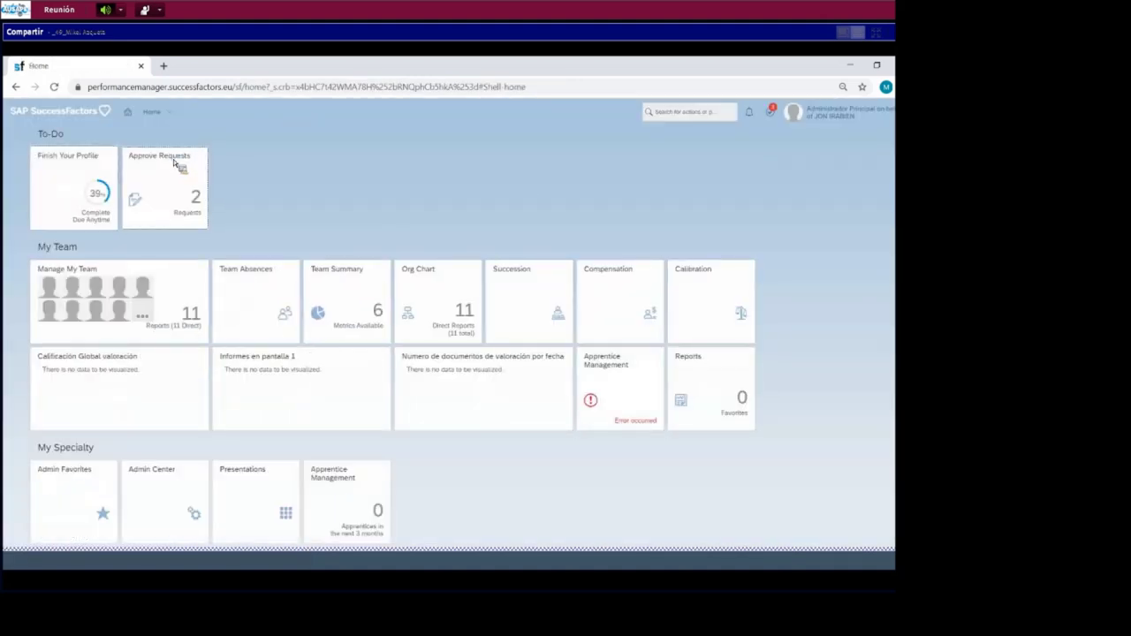
- Approve the employee's May 18 Vaciones Horas time request from Approve Requests
click(180, 164)
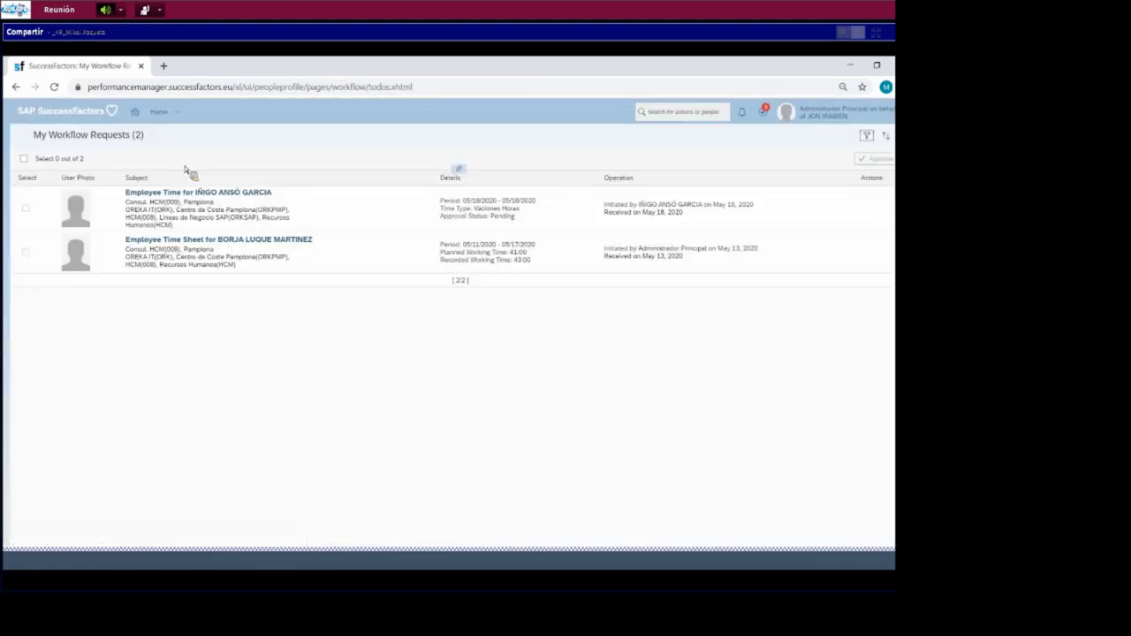
click(200, 190)
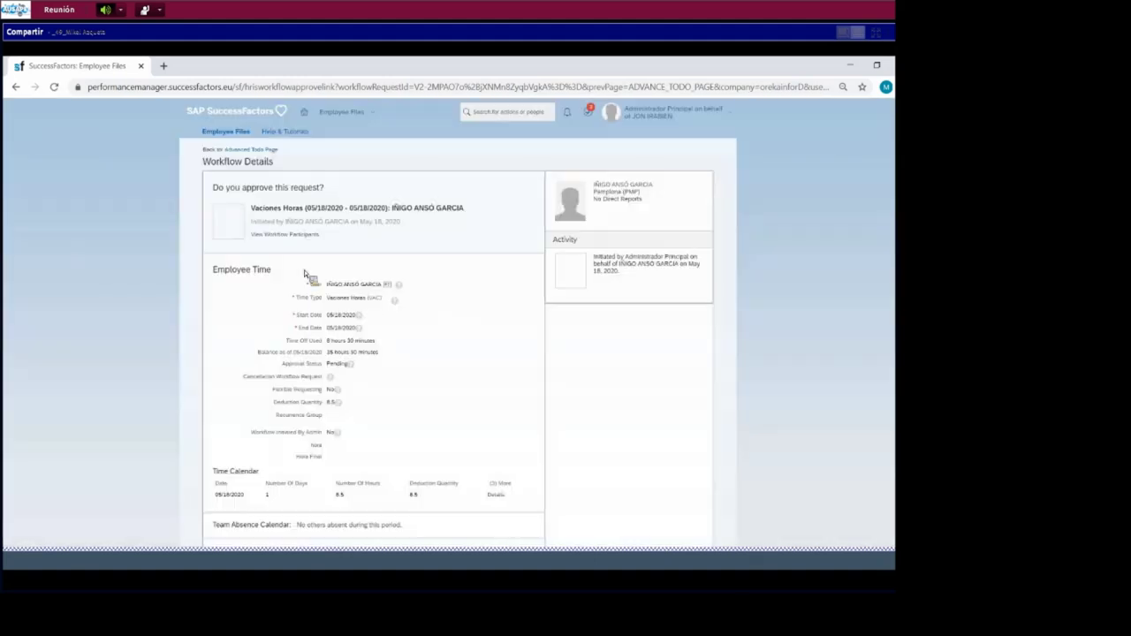
scroll(344, 277, down, 2)
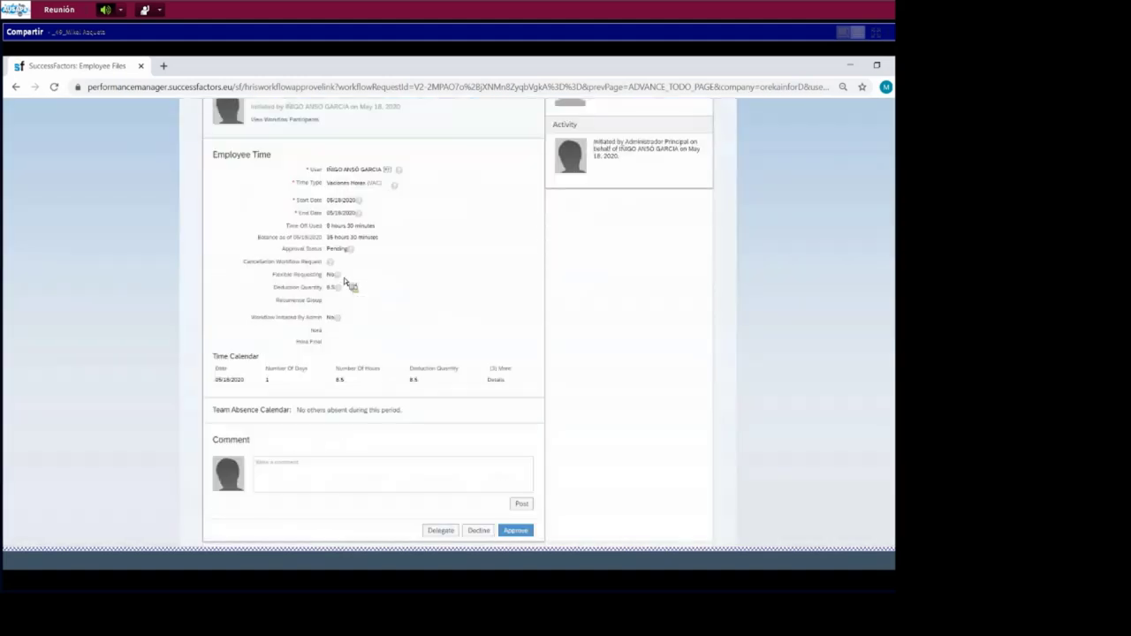
click(516, 530)
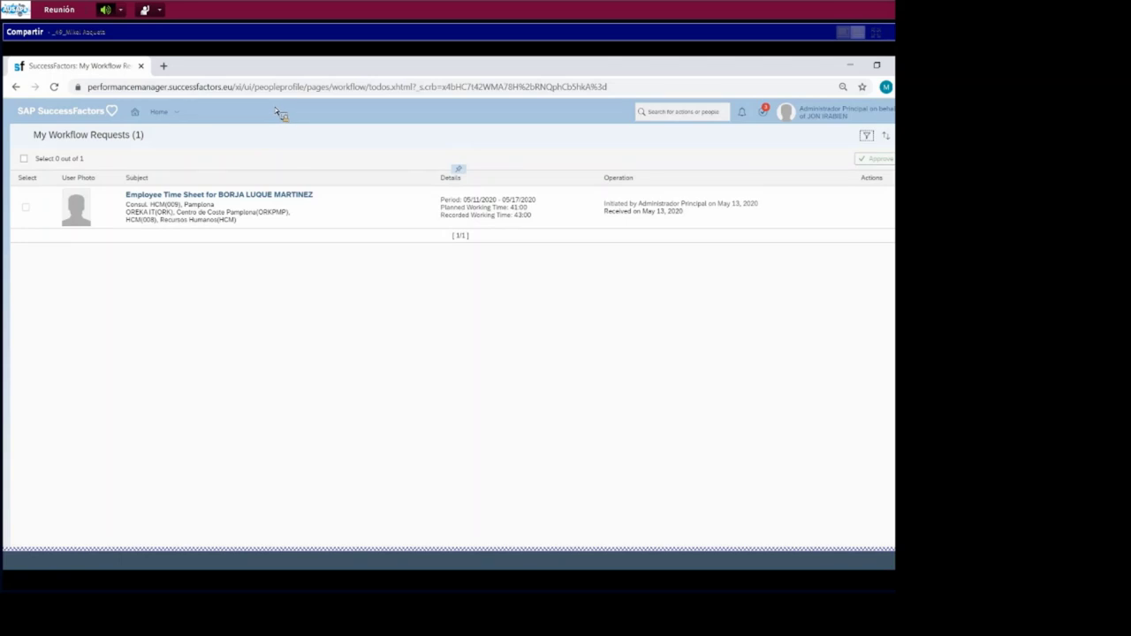
- Proxy back as the employee and open Time Off to see the May 18 absence Approved
click(161, 111)
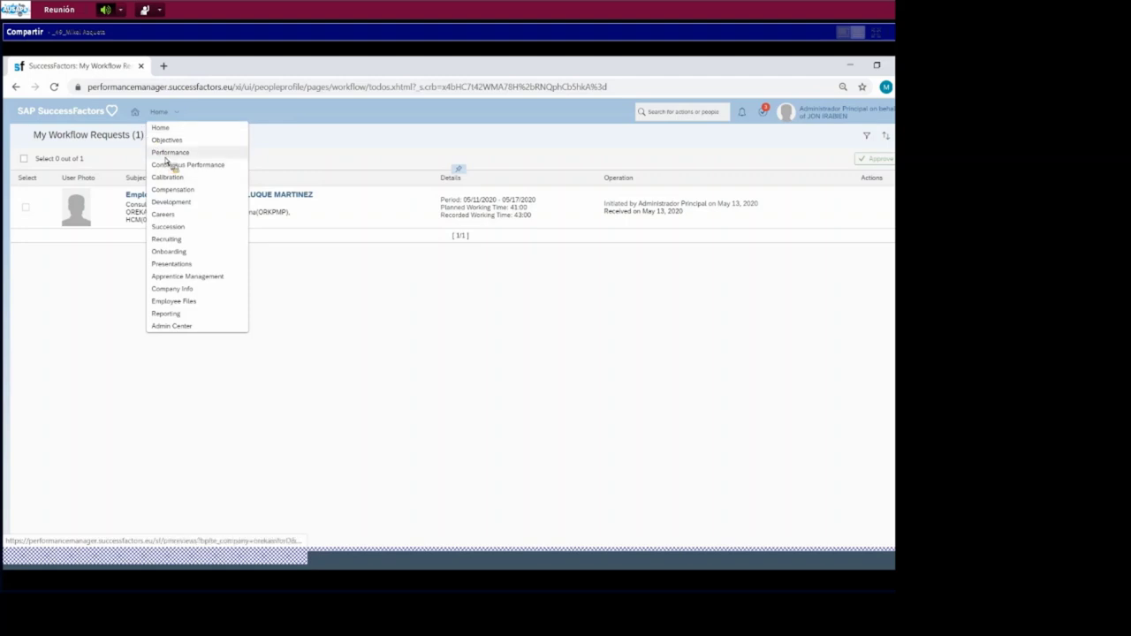
click(806, 115)
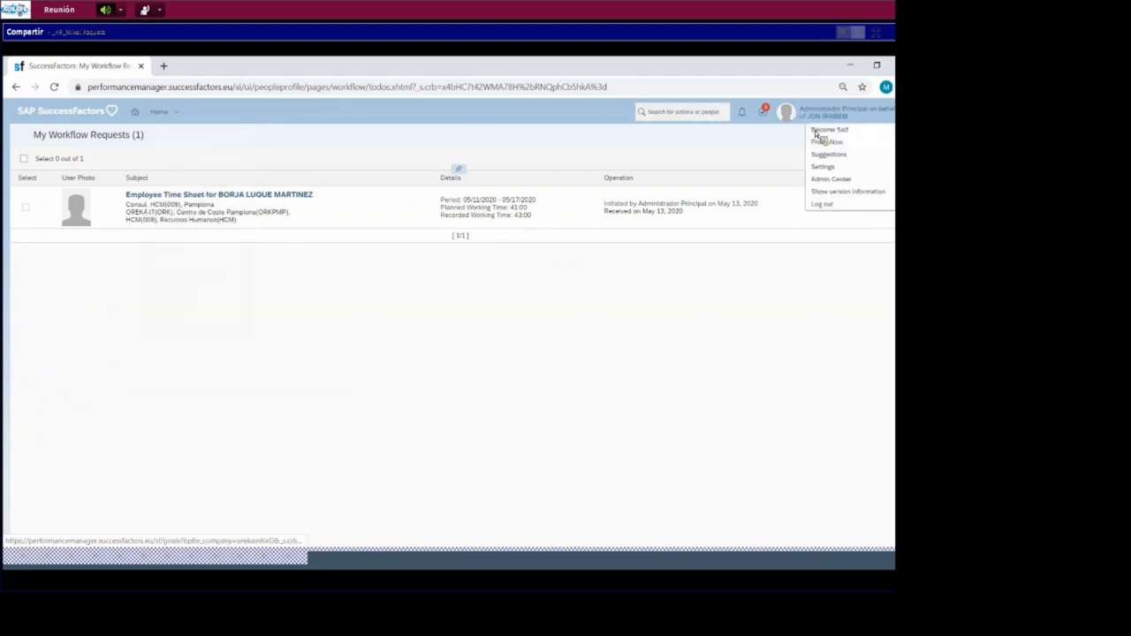
click(830, 142)
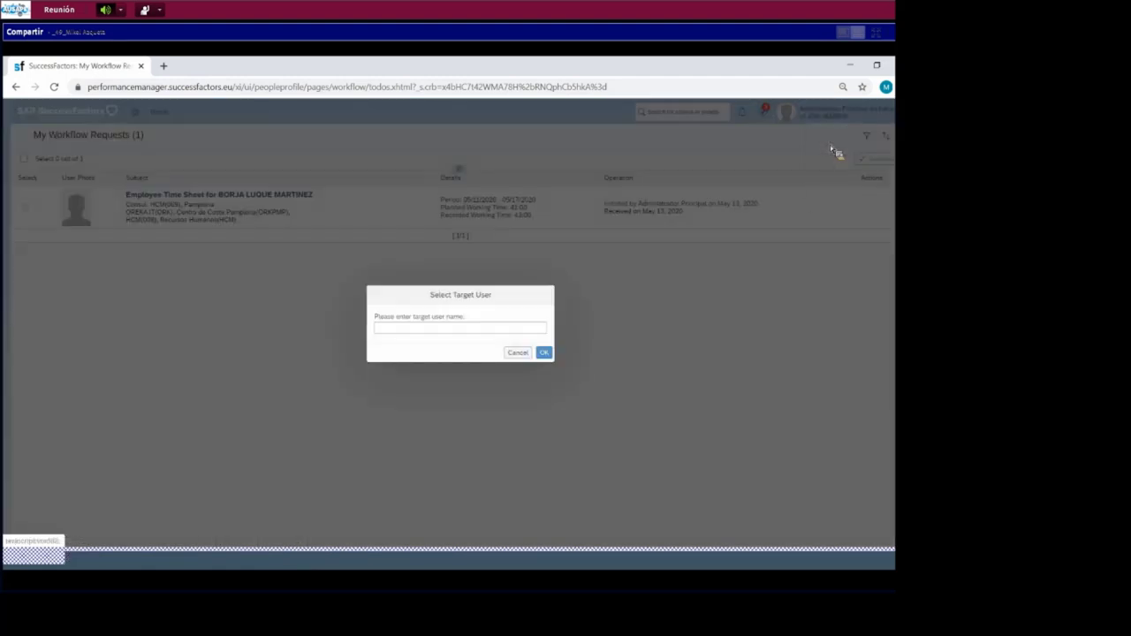
text(IÑIGO AN)
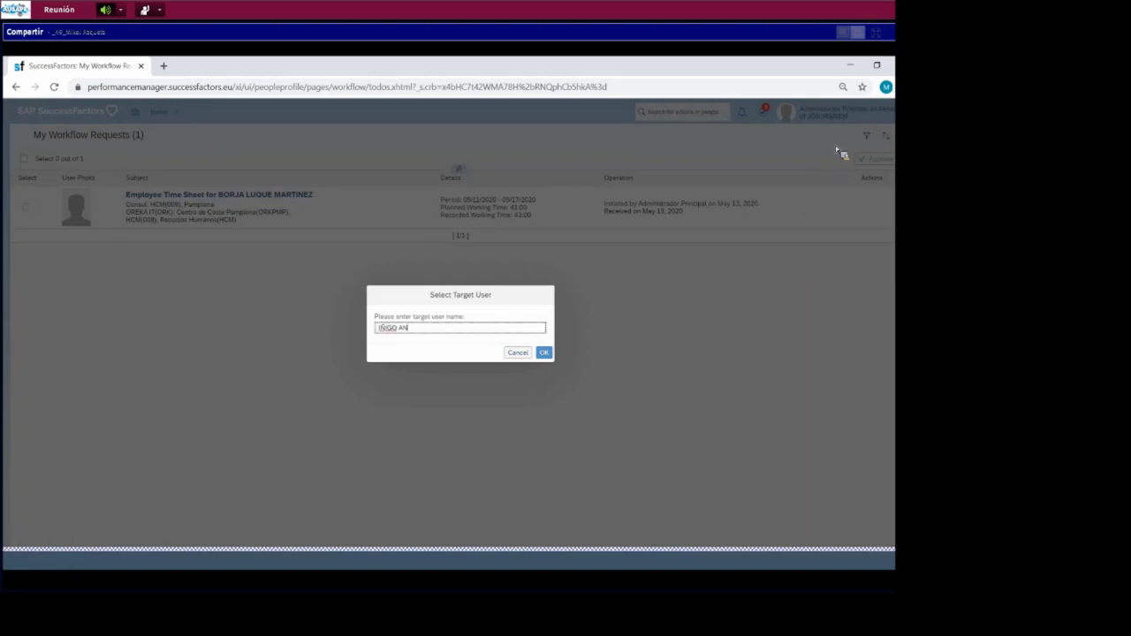
click(487, 339)
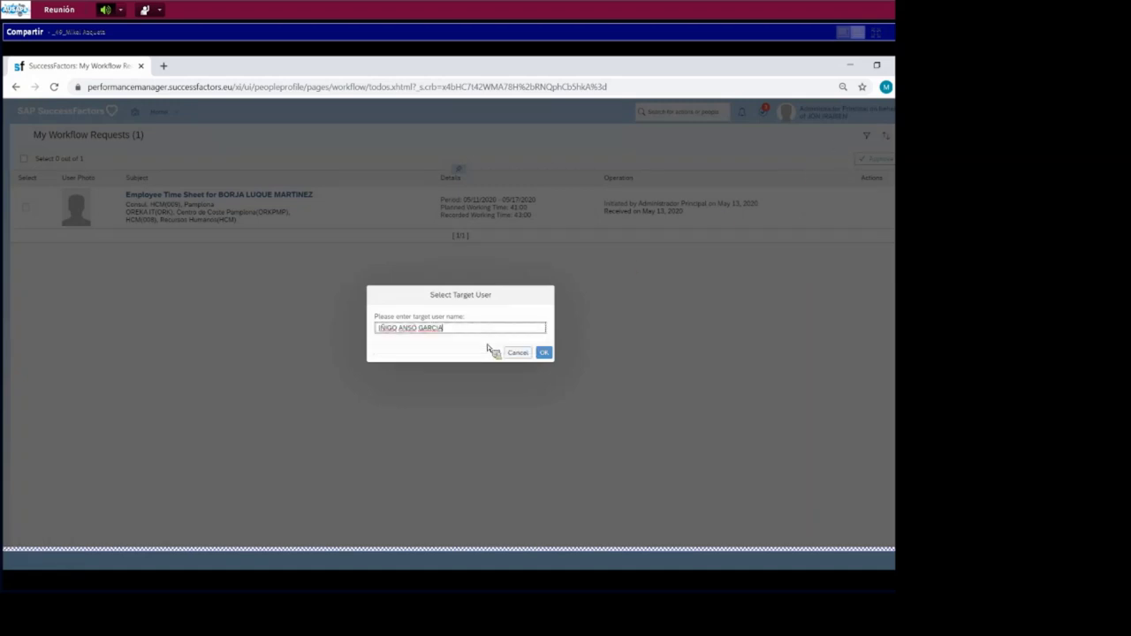
click(548, 356)
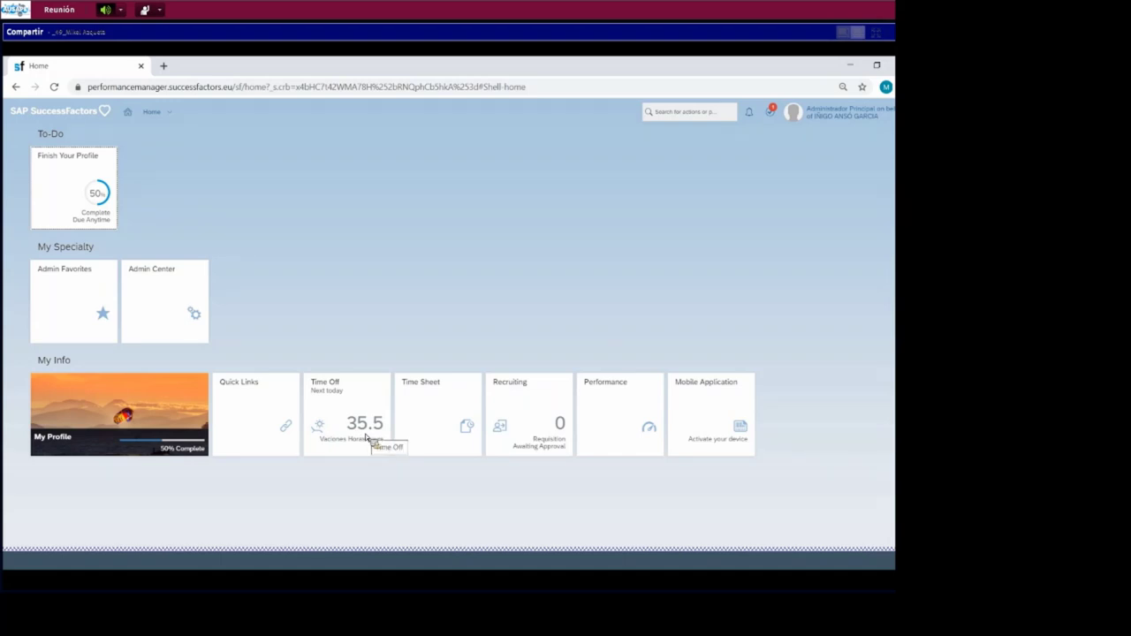
click(366, 436)
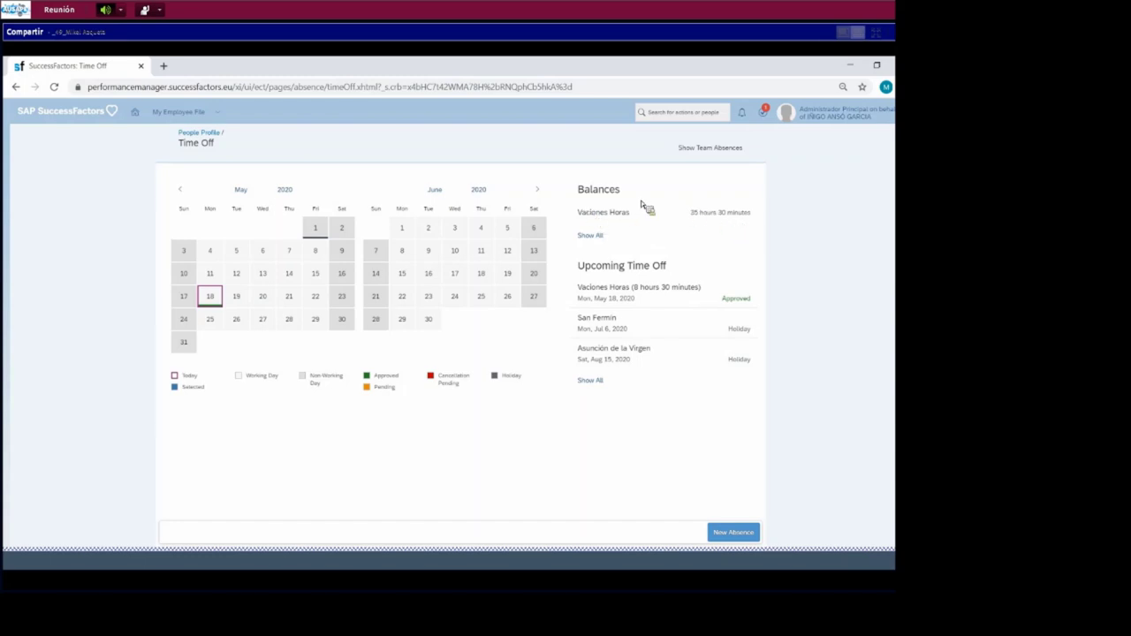
- Open the employee's People Profile TIEMPOS section showing the 35:30 Vaciones Horas balance
click(216, 133)
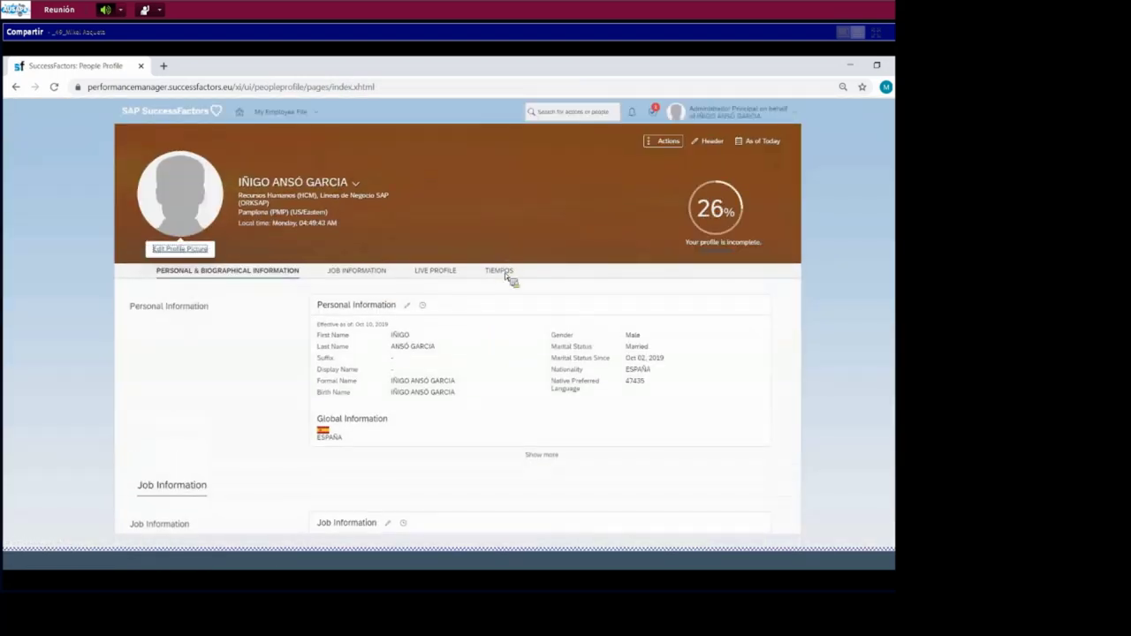
click(499, 272)
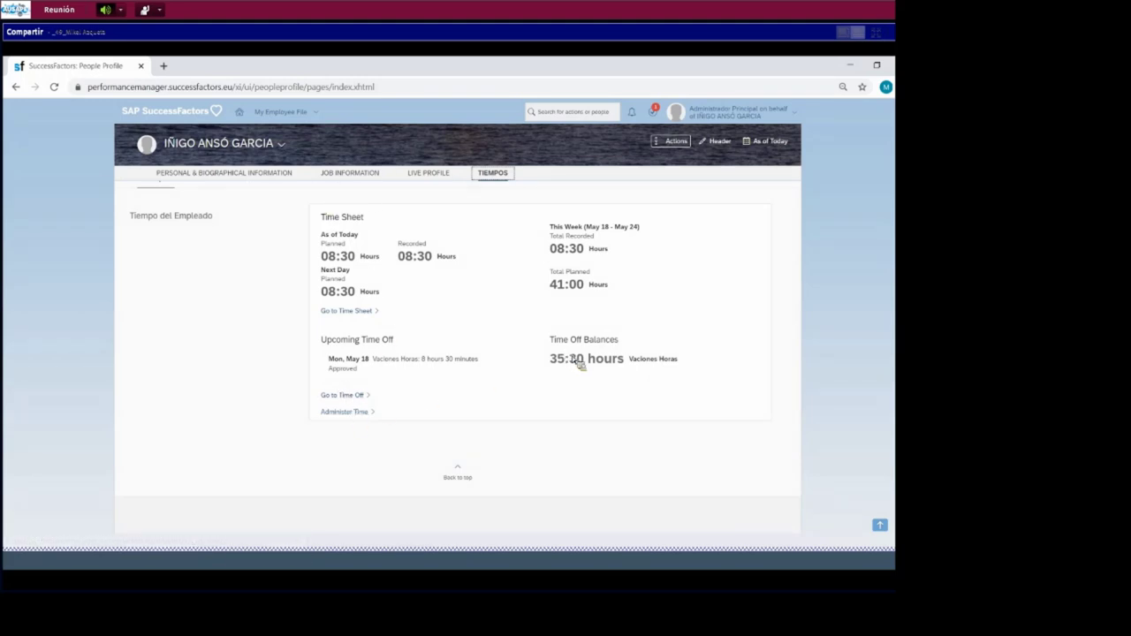
- Check the Time Records and Time Accounts tabs in Administer Time, then return Home
click(347, 415)
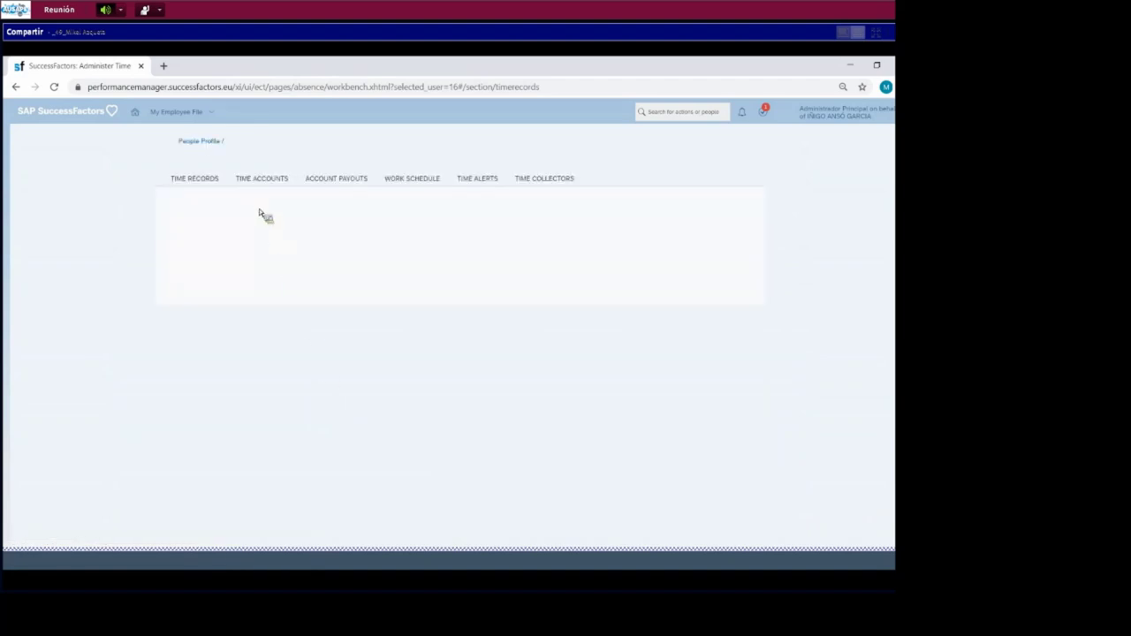
click(272, 183)
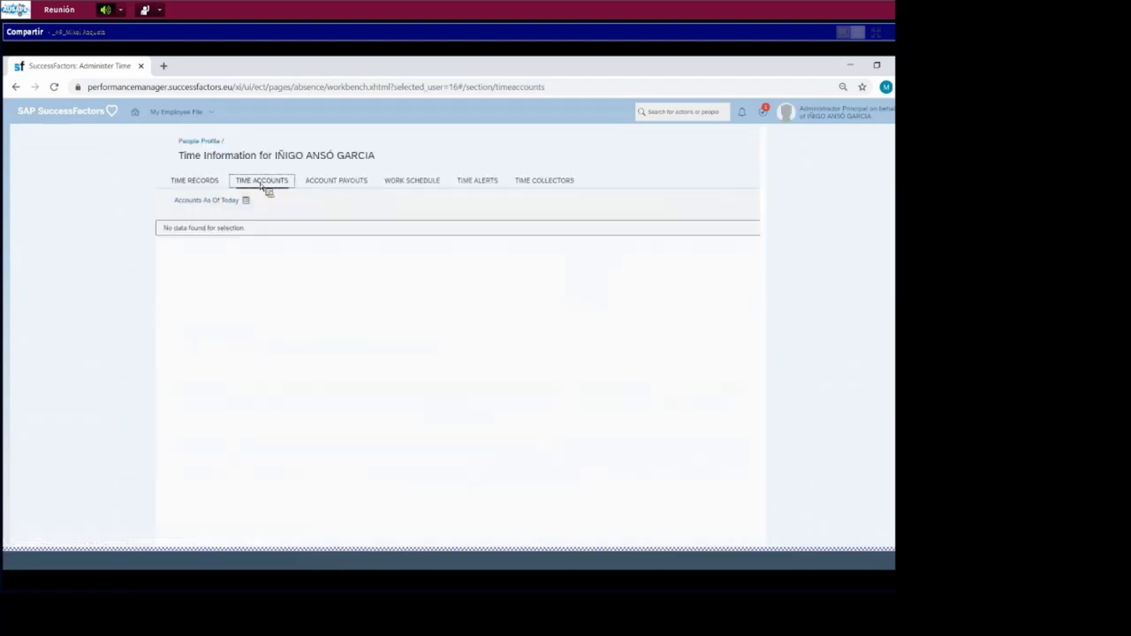
click(203, 184)
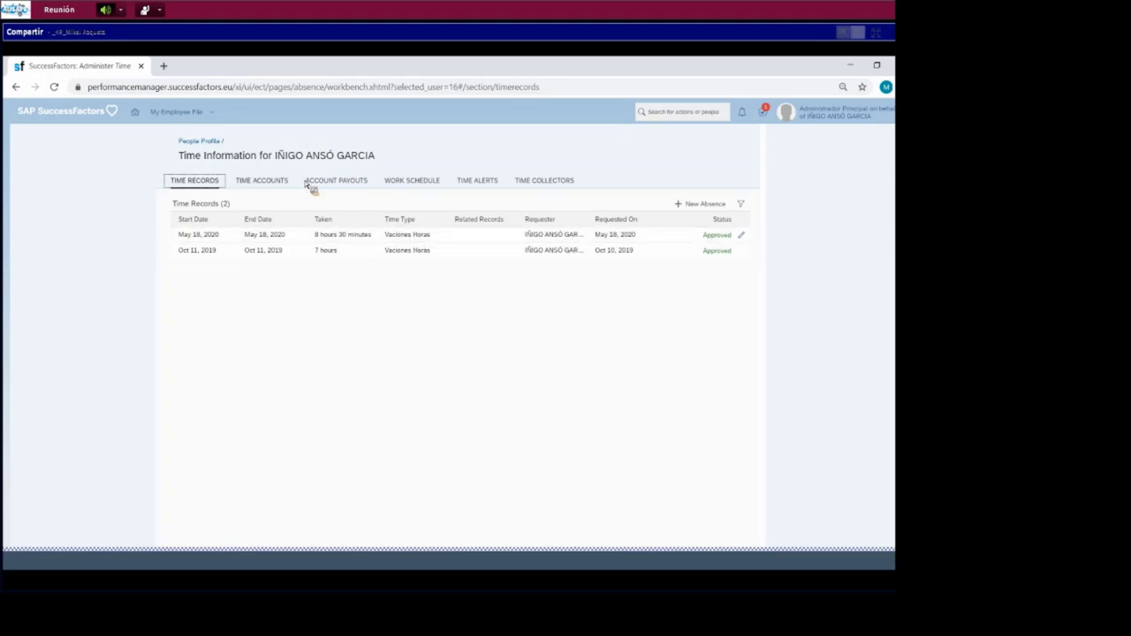
click(274, 184)
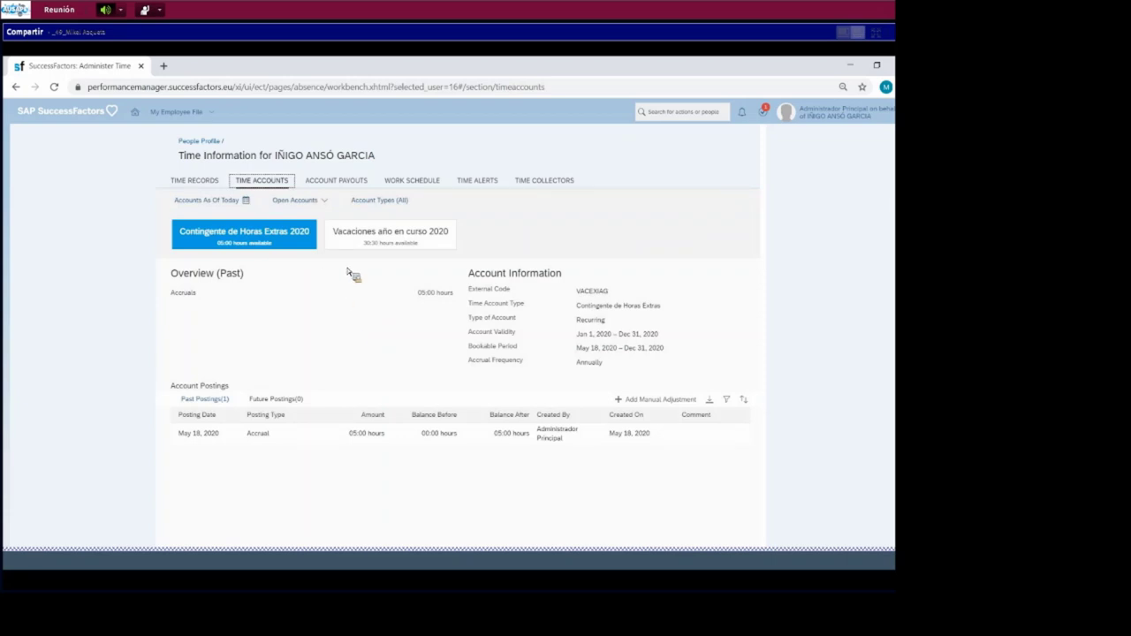
click(184, 181)
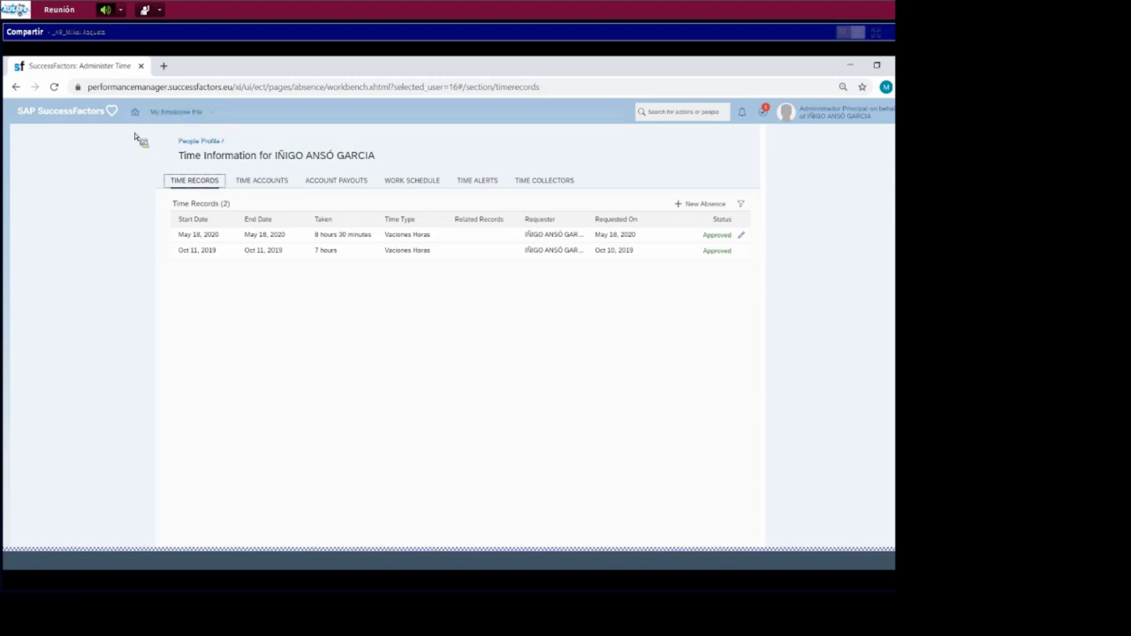
click(49, 107)
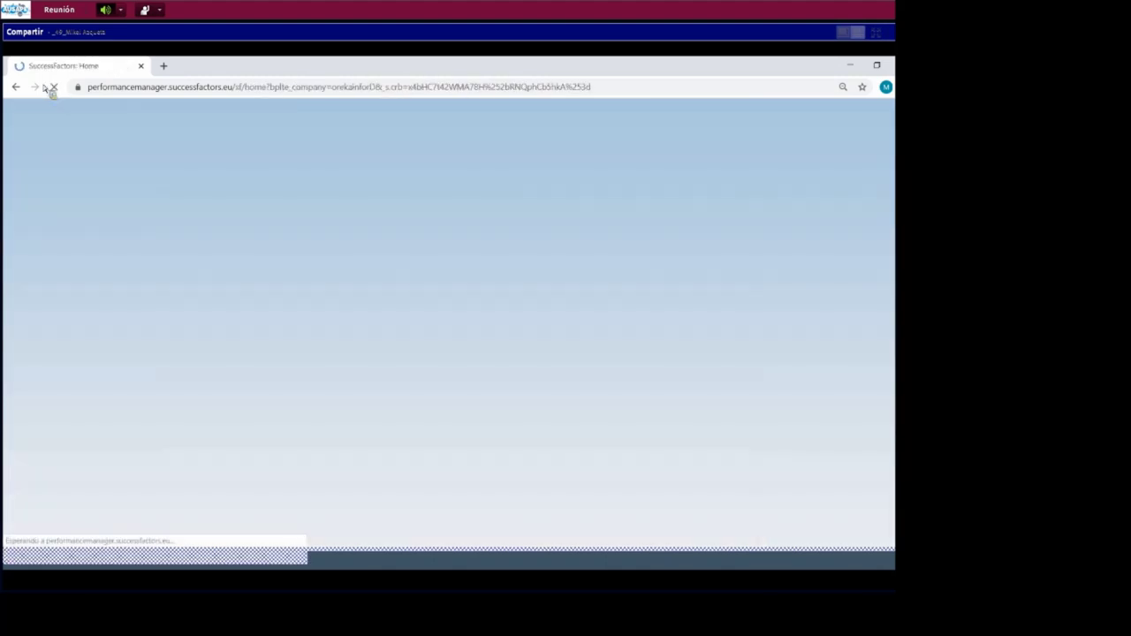